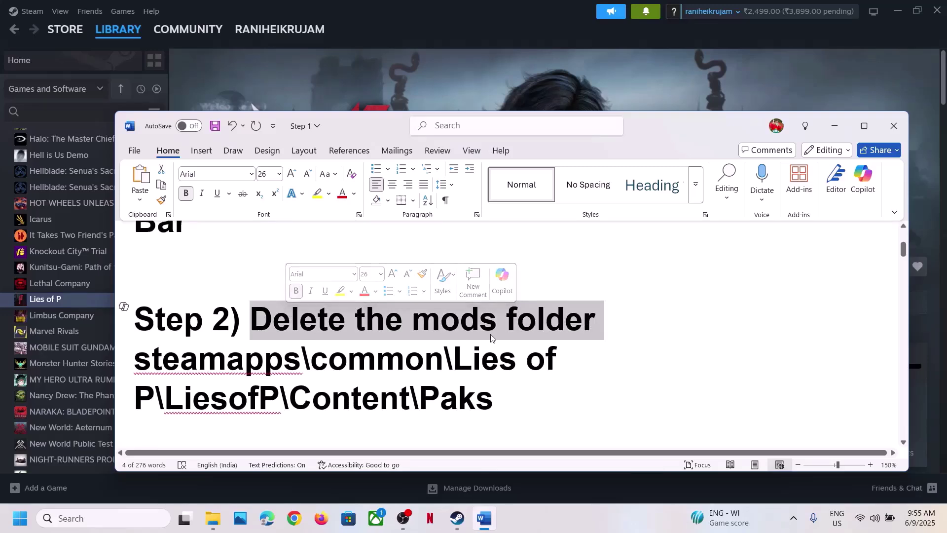
Browse the local files of Lies of P from the Steam library and open the LiesofP\Content\Paks folder.
{"action": "left_click", "coordinate": [474, 90]}
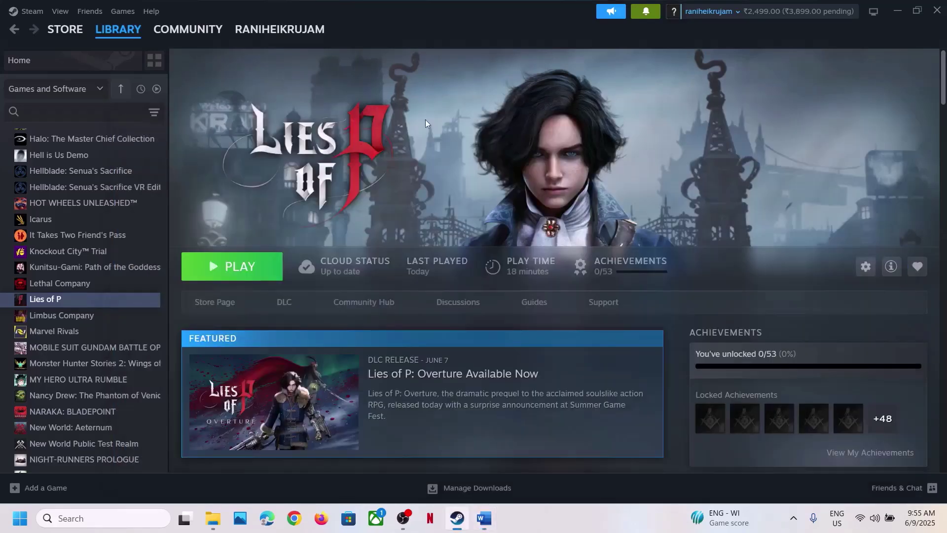
{"action": "right_click", "coordinate": [63, 298]}
{"action": "mouse_move", "coordinate": [114, 369]}
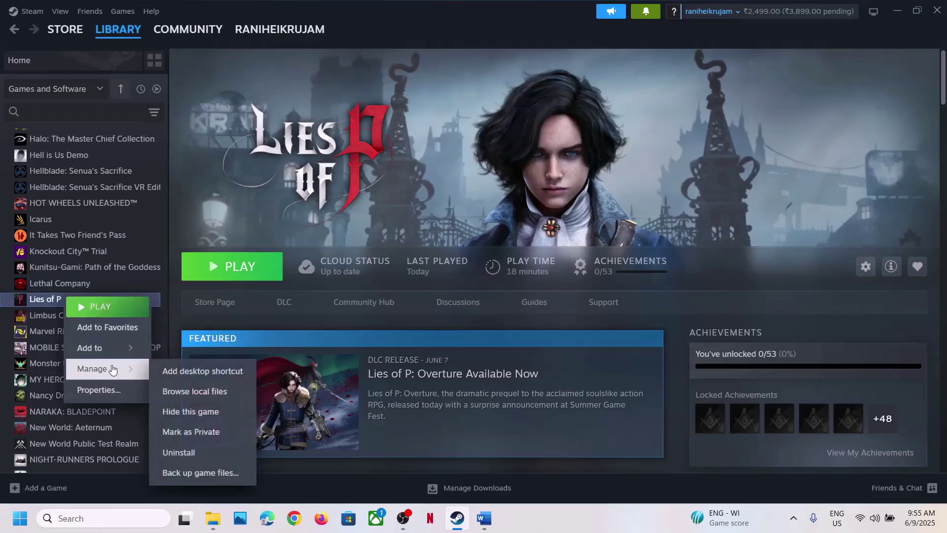
{"action": "left_click", "coordinate": [217, 390]}
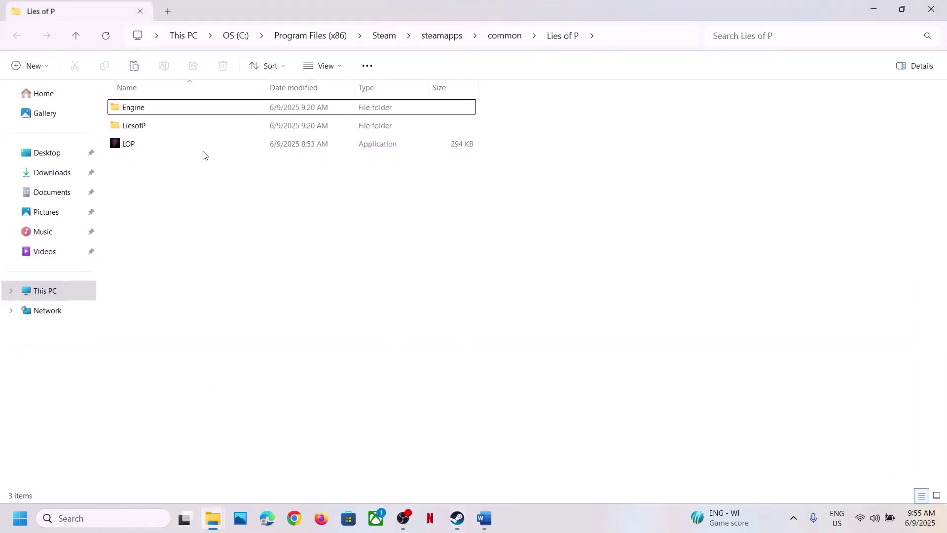
{"action": "double_click", "coordinate": [136, 126]}
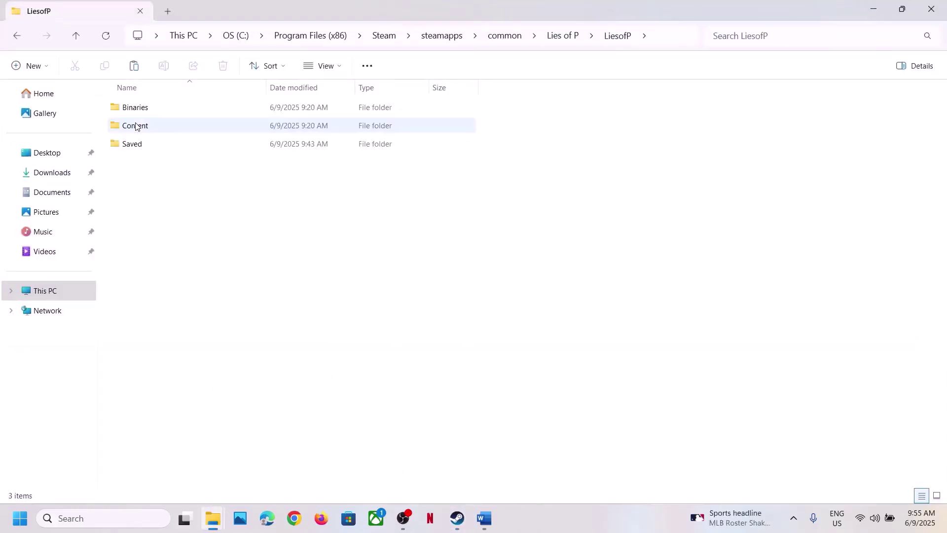
{"action": "double_click", "coordinate": [136, 125]}
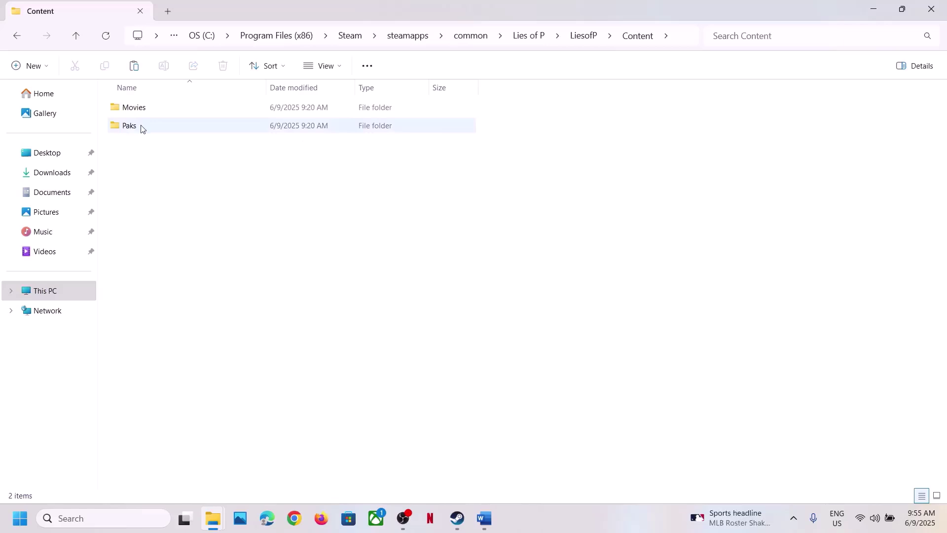
{"action": "double_click", "coordinate": [141, 126]}
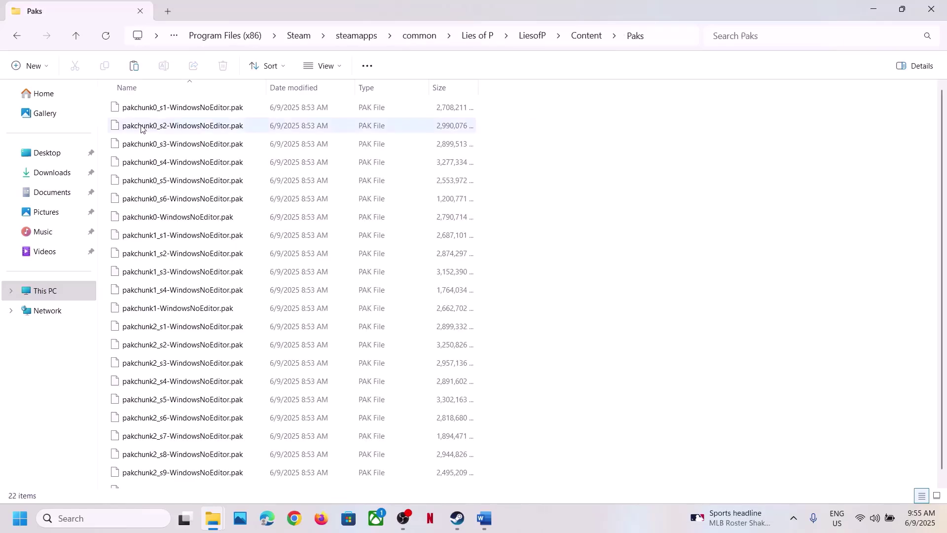
Check the Paks folder for a mods folder and return to the LiesofP folder.
{"action": "scroll", "coordinate": [191, 231], "scroll_direction": "down", "scroll_amount": 1}
{"action": "right_click", "coordinate": [192, 228]}
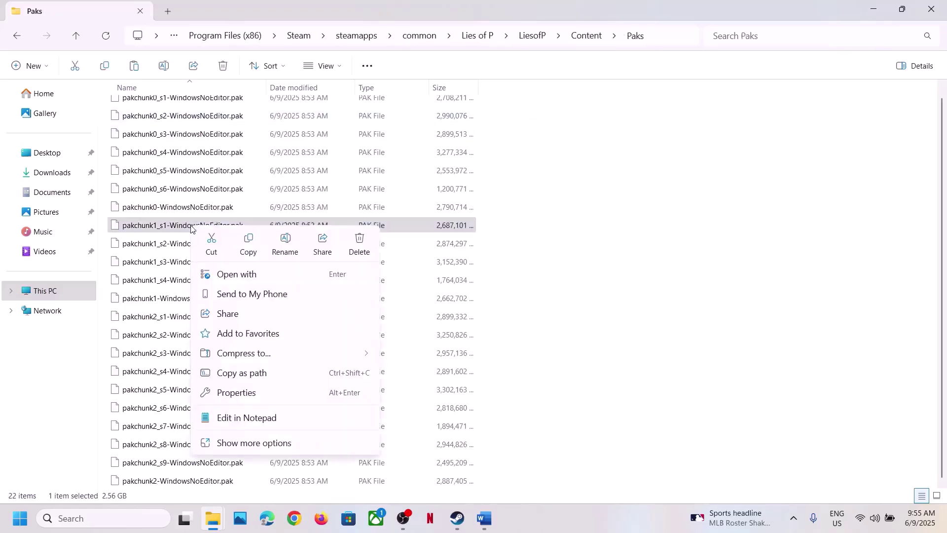
{"action": "left_click", "coordinate": [82, 37]}
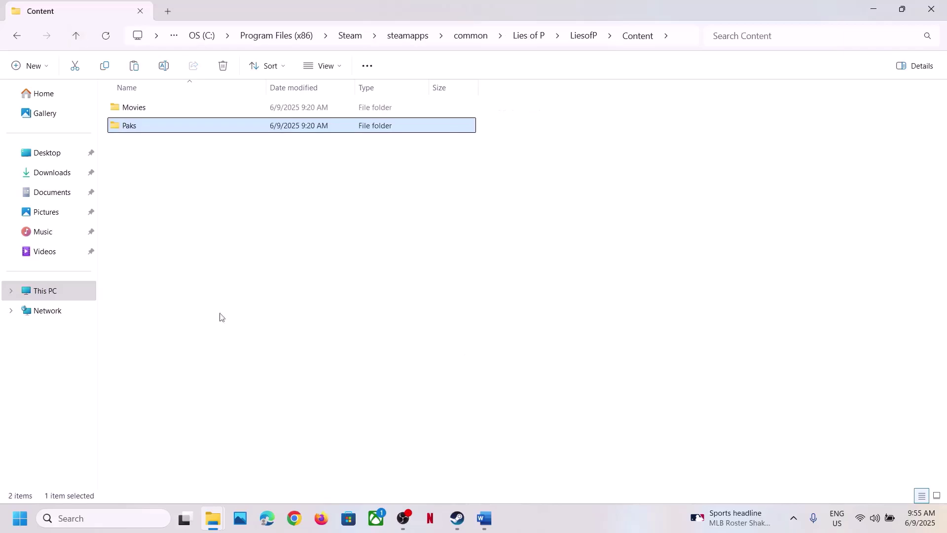
{"action": "left_click", "coordinate": [82, 44]}
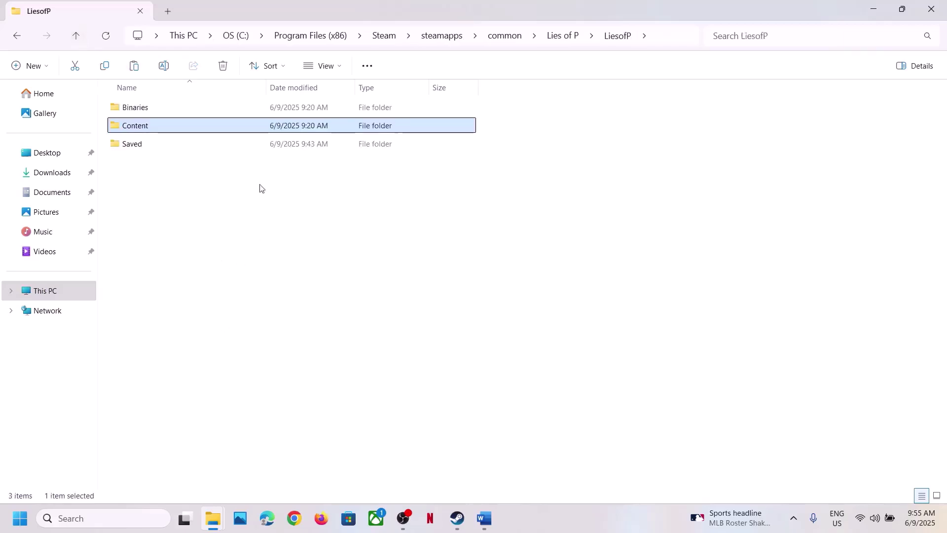
Switch to the Word document and highlight the launch options listed in Step 3.
{"action": "left_click", "coordinate": [484, 517]}
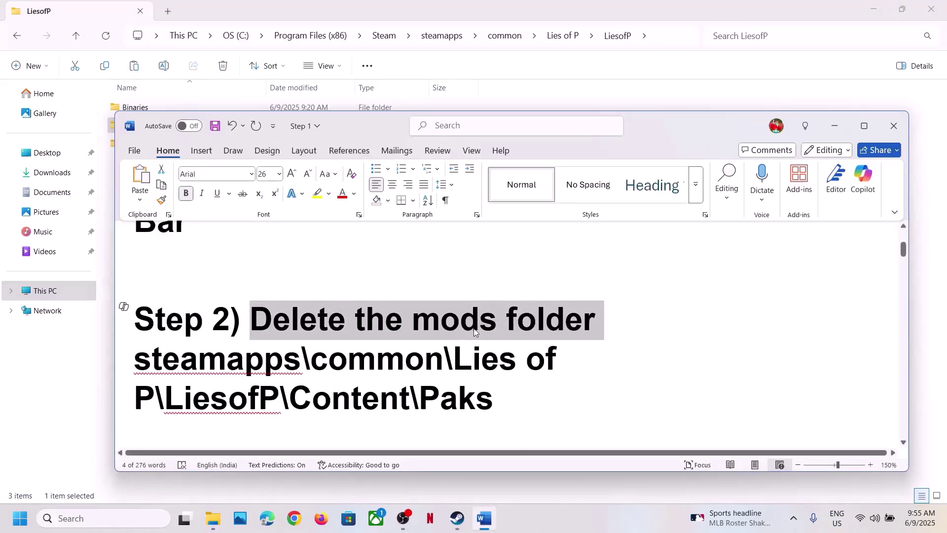
{"action": "left_click", "coordinate": [466, 342]}
{"action": "scroll", "coordinate": [467, 340], "scroll_direction": "down", "scroll_amount": 3}
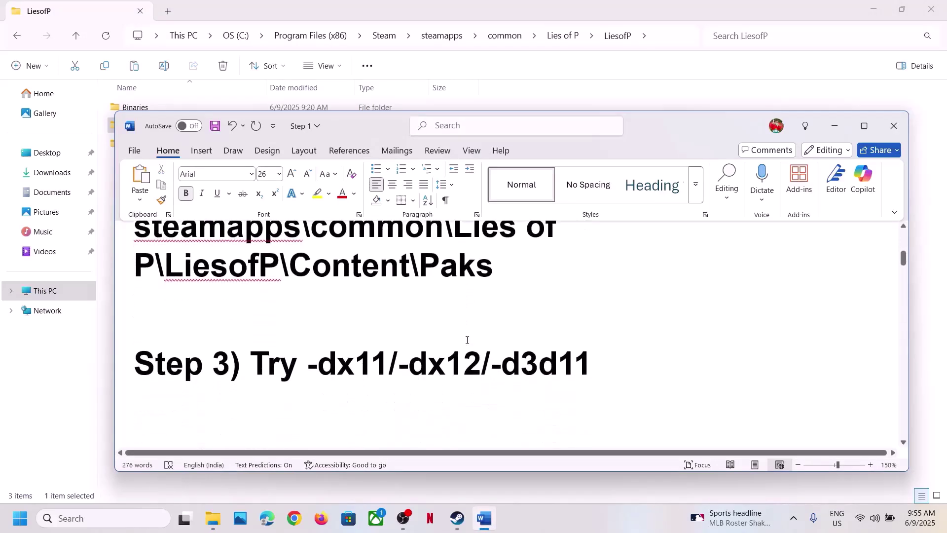
{"action": "left_click_drag", "start_coordinate": [339, 345], "coordinate": [538, 346]}
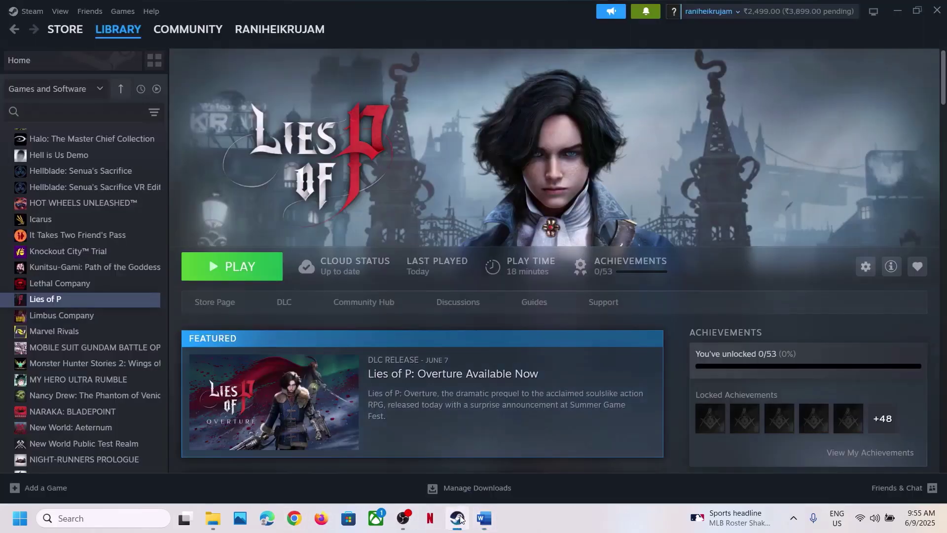
Switch to Steam, set the Lies of P launch options to -dx11 and close the game's properties.
{"action": "left_click", "coordinate": [457, 518]}
{"action": "right_click", "coordinate": [63, 299]}
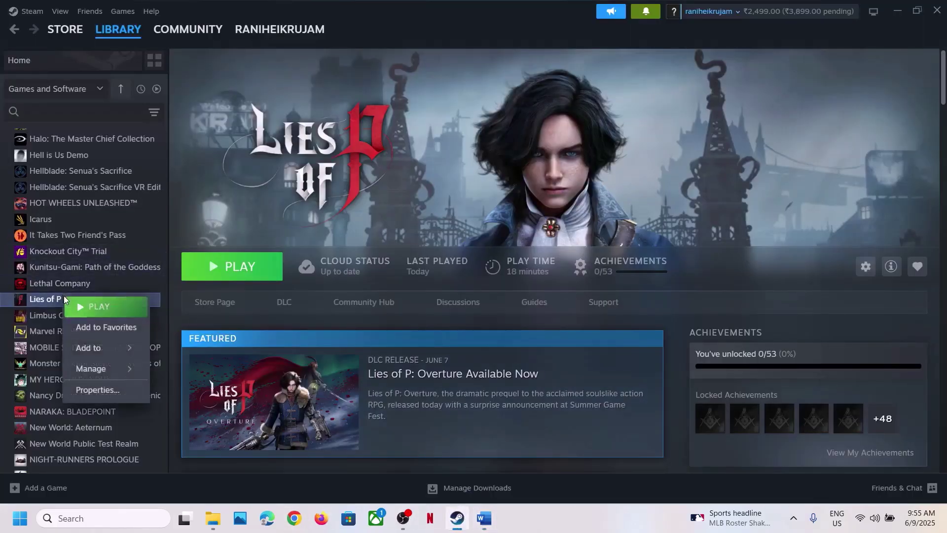
{"action": "left_click", "coordinate": [127, 398]}
{"action": "left_click", "coordinate": [393, 288]}
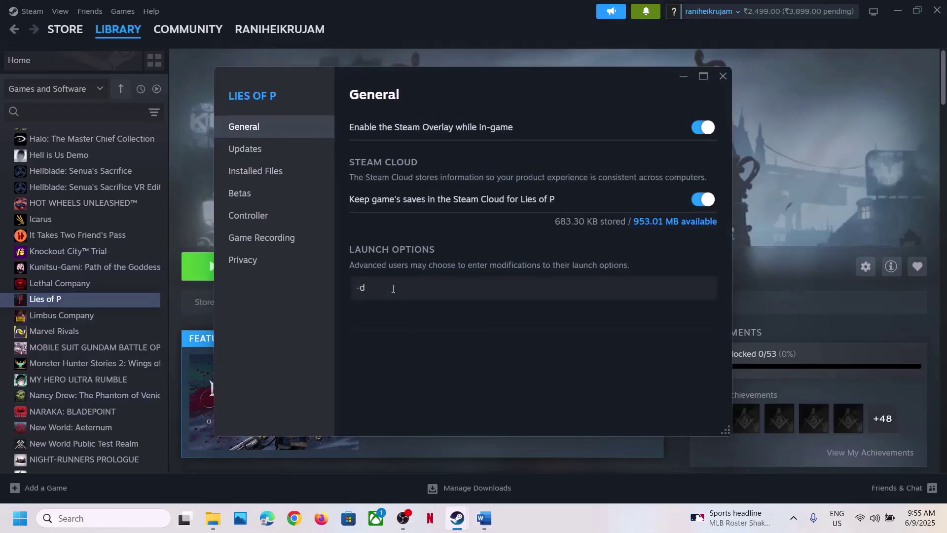
{"action": "left_click", "coordinate": [455, 359]}
{"action": "left_click", "coordinate": [723, 76]}
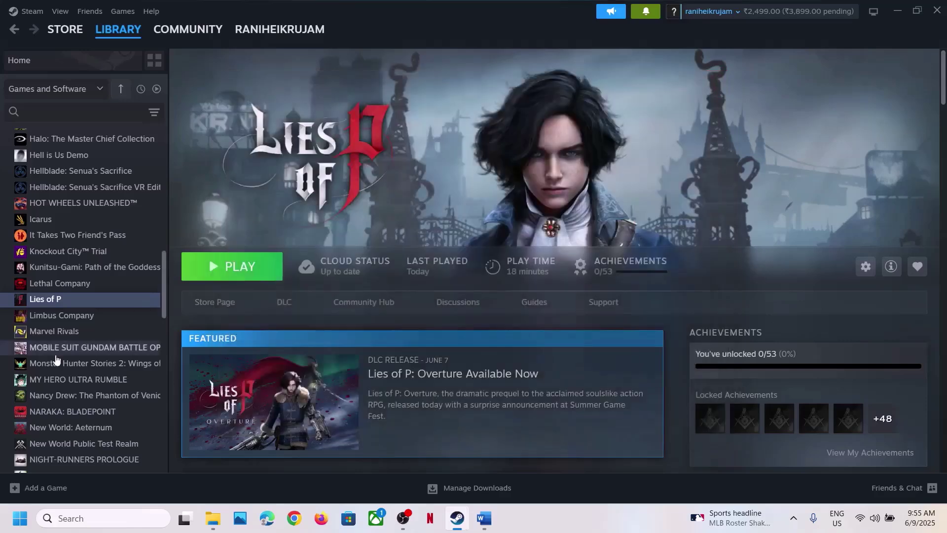
Reopen the Lies of P properties and replace the launch option with -d3d11.
{"action": "right_click", "coordinate": [104, 298]}
{"action": "mouse_move", "coordinate": [163, 380]}
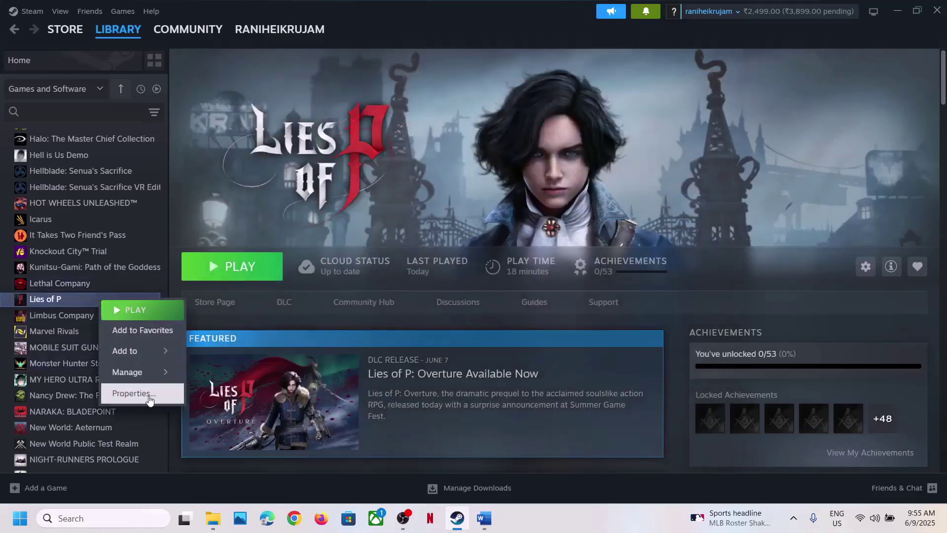
{"action": "left_click", "coordinate": [145, 394]}
{"action": "left_click_drag", "start_coordinate": [380, 287], "coordinate": [332, 283]}
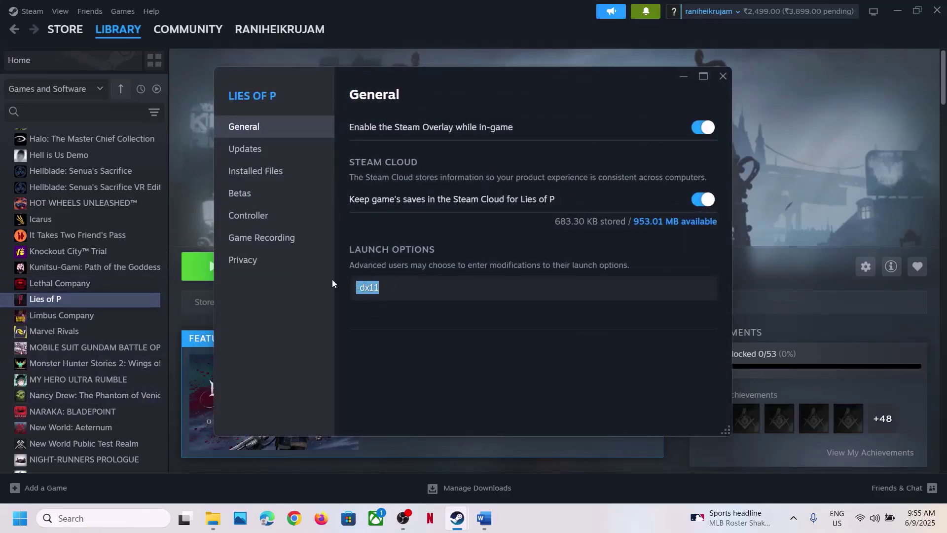
{"action": "type", "text": "-d3d11"}
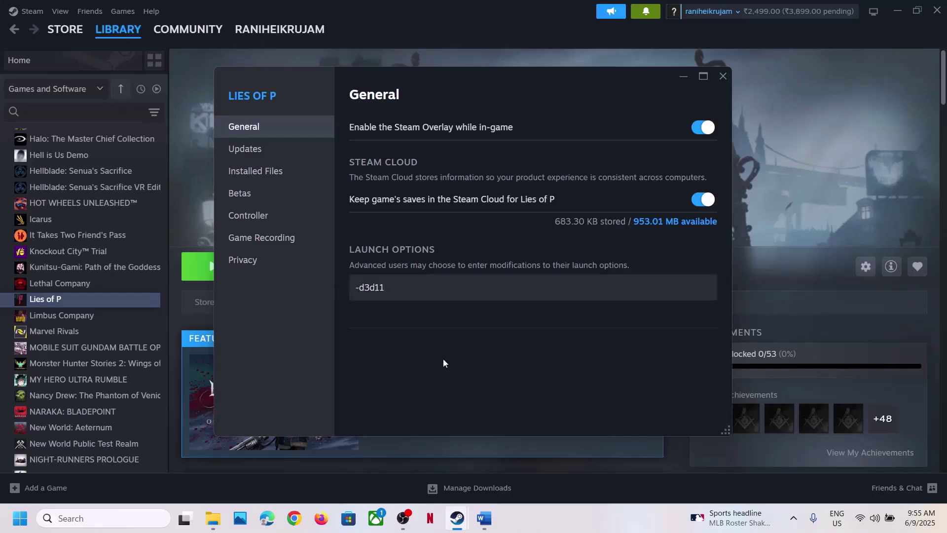
Replace the launch option with -dx12, clear the field again and close the properties.
{"action": "left_click_drag", "start_coordinate": [420, 282], "coordinate": [355, 288]}
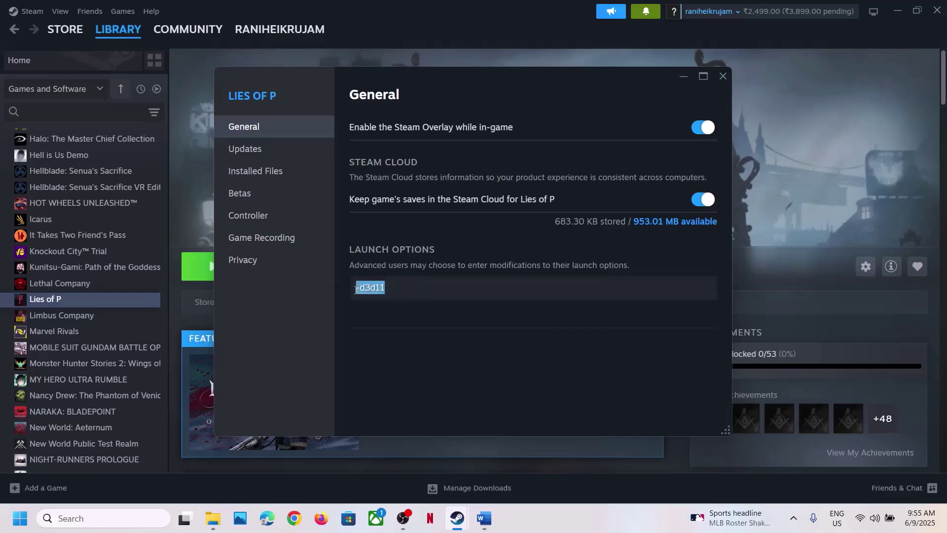
{"action": "key", "text": "BackSpace"}
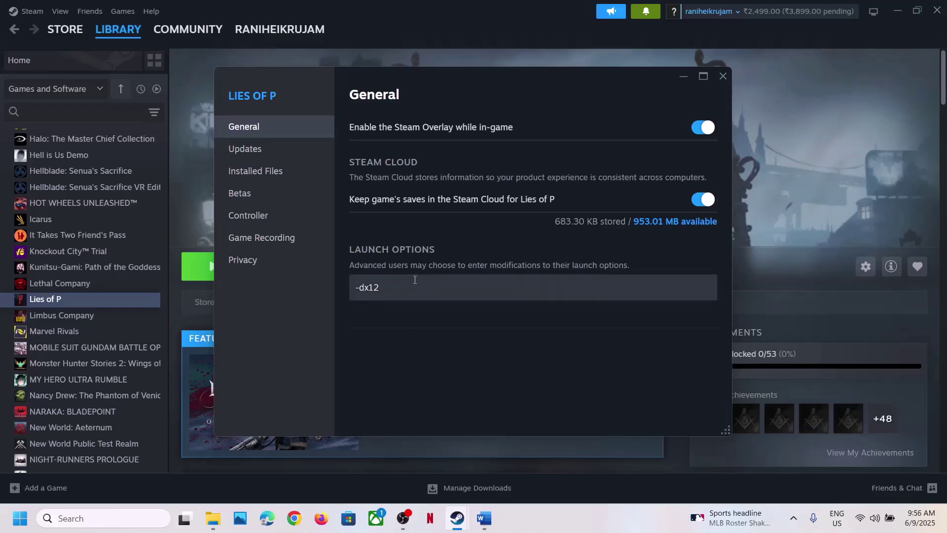
{"action": "left_click_drag", "start_coordinate": [414, 279], "coordinate": [330, 288]}
{"action": "key", "text": "BackSpace"}
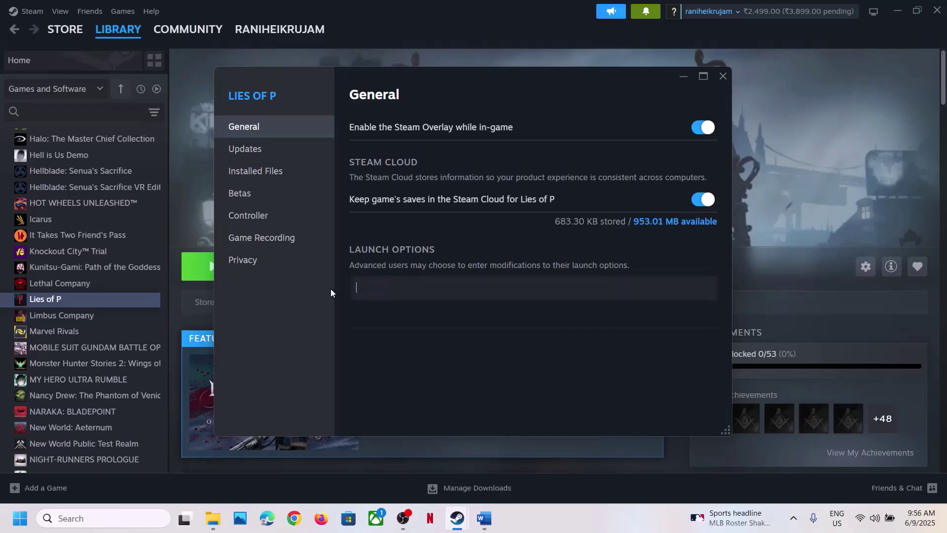
{"action": "left_click", "coordinate": [398, 333]}
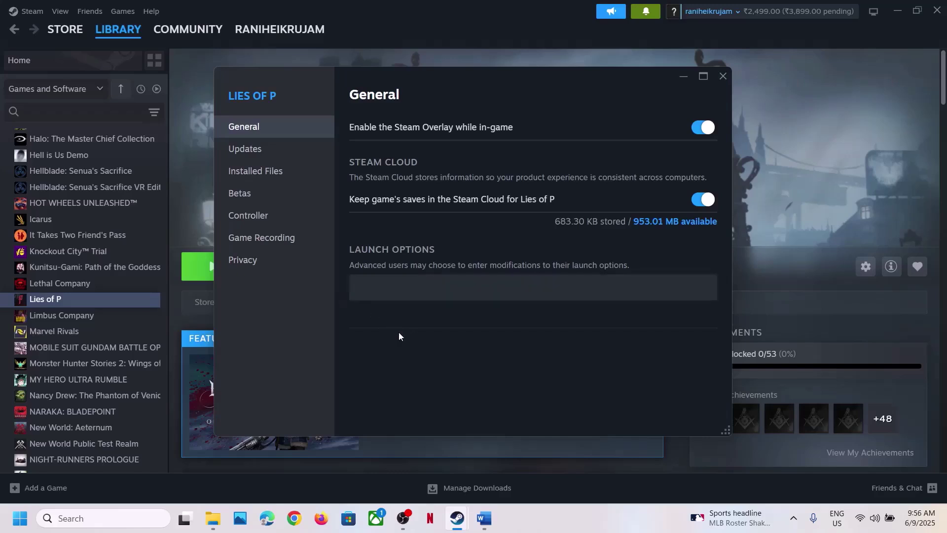
{"action": "left_click", "coordinate": [723, 75]}
Read Step 4 in the Word document and return to the Steam library.
{"action": "left_click", "coordinate": [484, 518]}
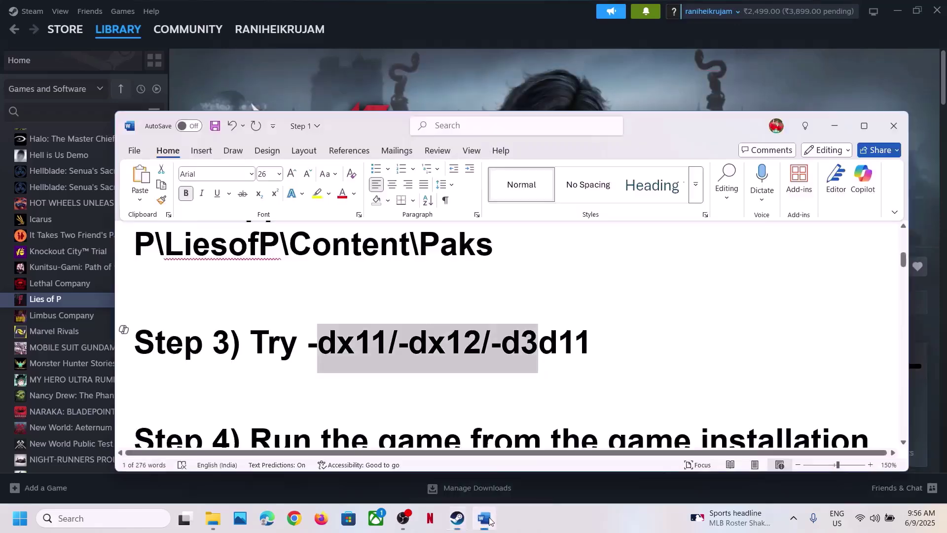
{"action": "scroll", "coordinate": [389, 362], "scroll_direction": "down", "scroll_amount": 3}
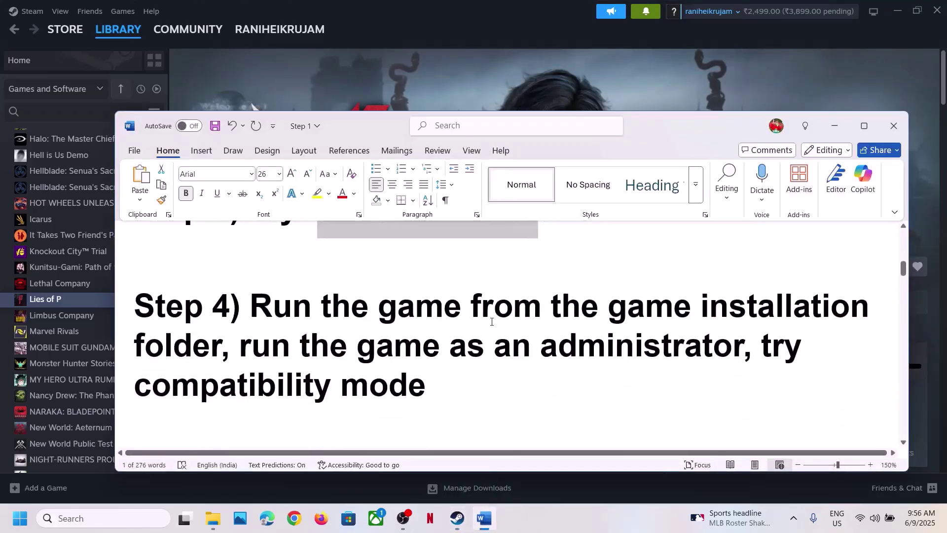
{"action": "left_click", "coordinate": [493, 91]}
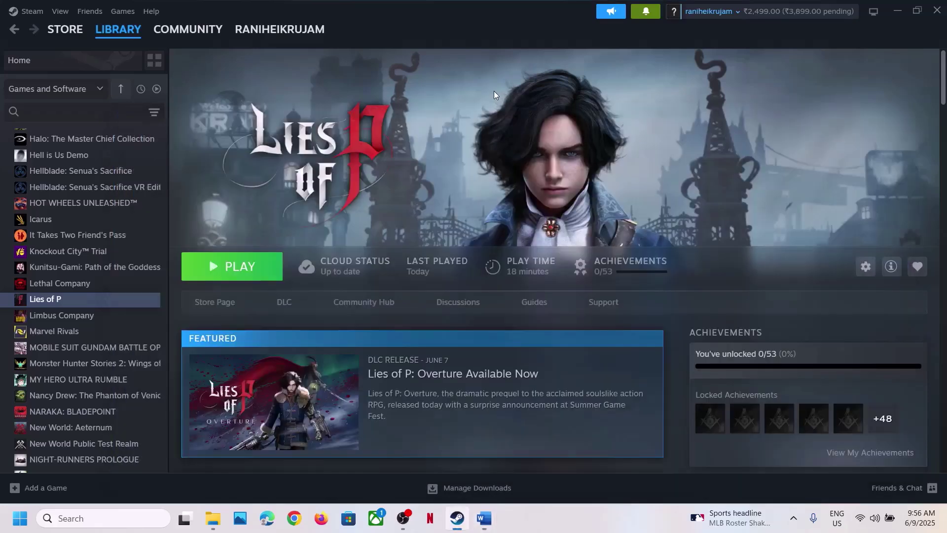
Browse the local files of Lies of P and open the LiesofP\Binaries\Win64 folder.
{"action": "right_click", "coordinate": [98, 304]}
{"action": "mouse_move", "coordinate": [124, 381]}
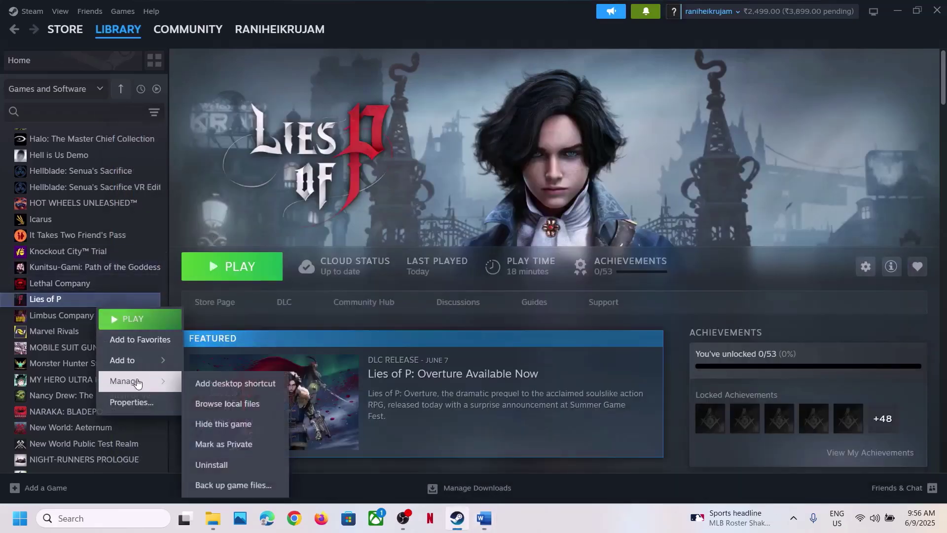
{"action": "left_click", "coordinate": [238, 405]}
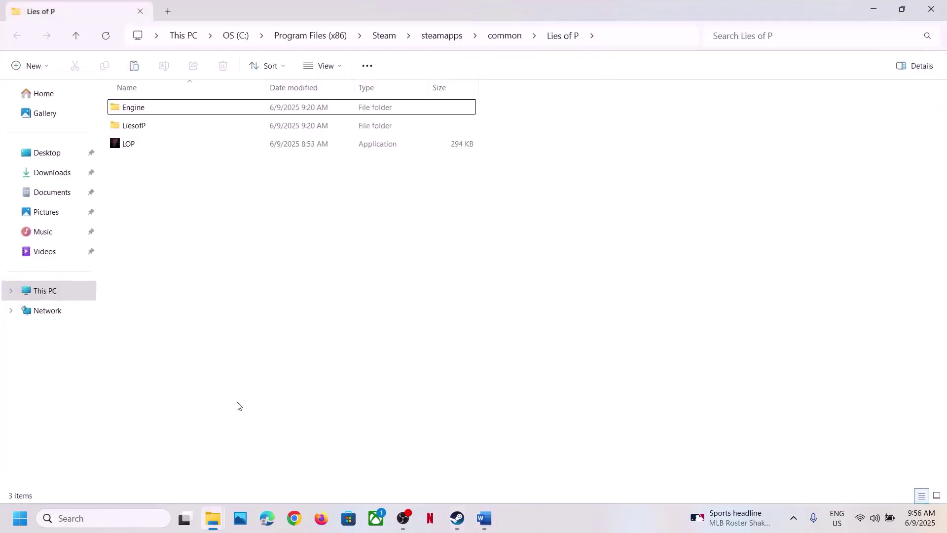
{"action": "double_click", "coordinate": [133, 125]}
{"action": "left_click", "coordinate": [132, 111]}
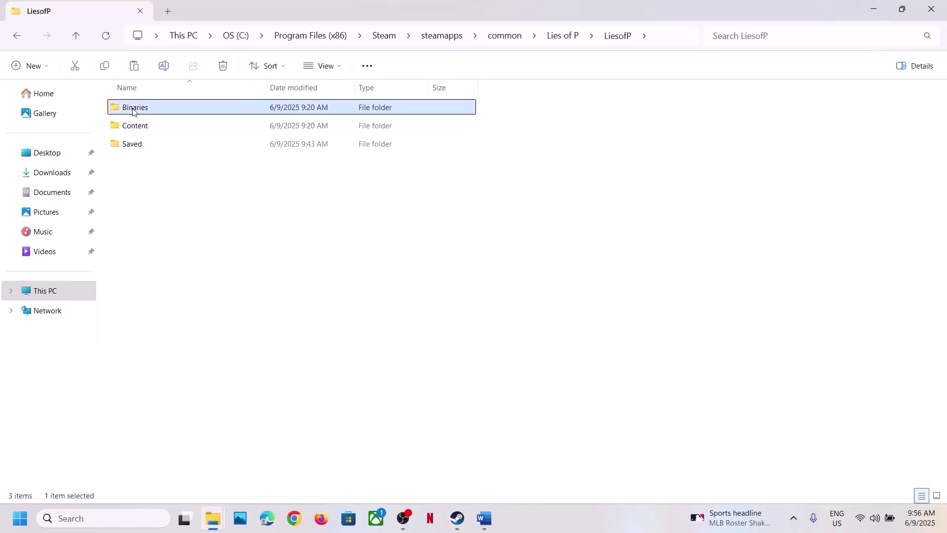
{"action": "double_click", "coordinate": [132, 110]}
{"action": "double_click", "coordinate": [130, 108]}
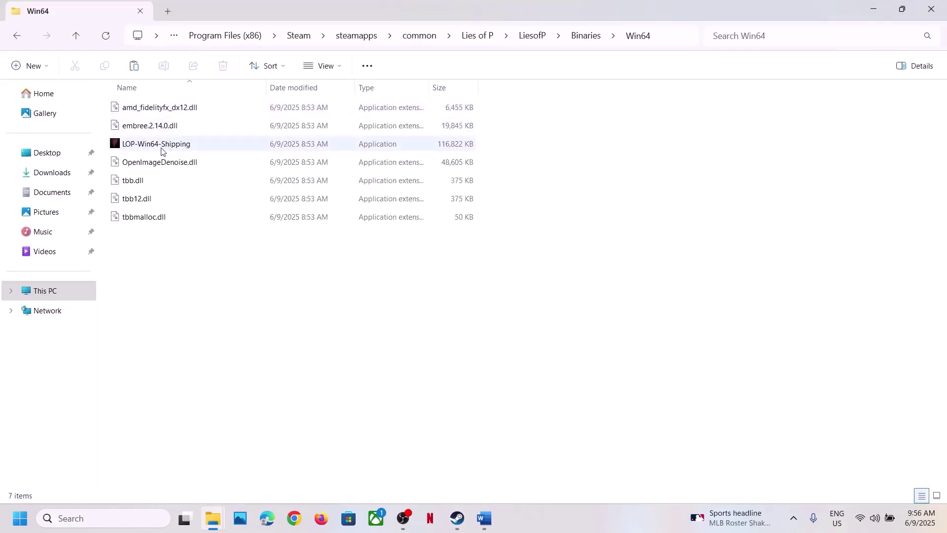
Set LOP-Win64-Shipping to run as an administrator in its compatibility properties and apply the change.
{"action": "right_click", "coordinate": [161, 151]}
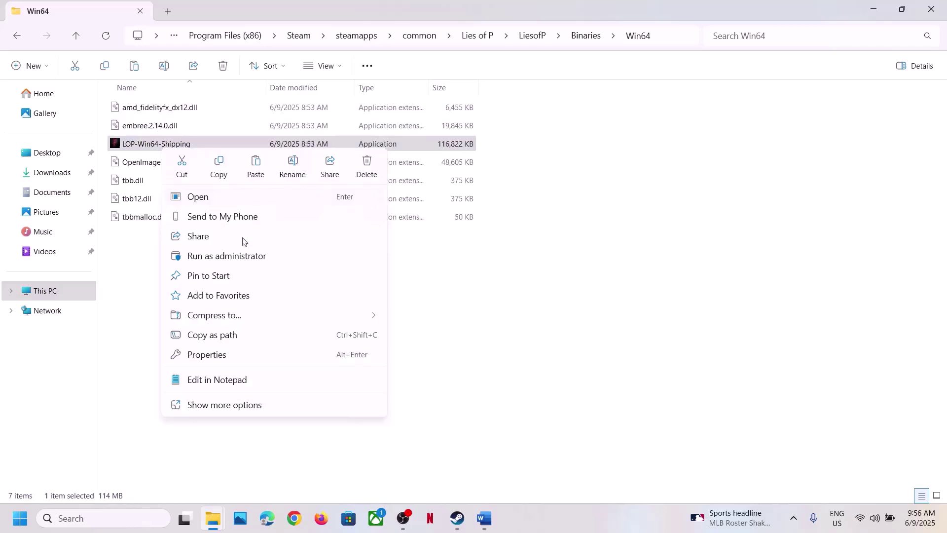
{"action": "left_click", "coordinate": [209, 358]}
{"action": "left_click", "coordinate": [284, 193]}
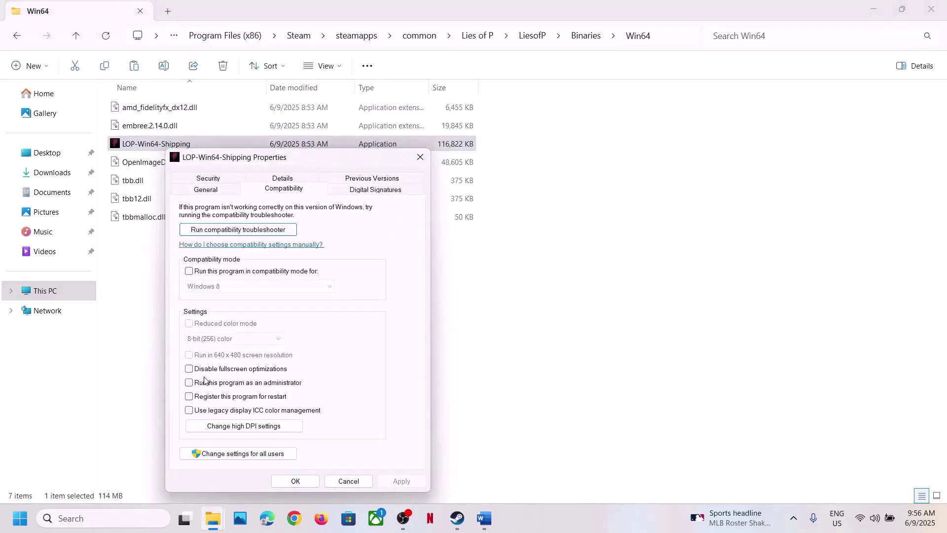
{"action": "left_click", "coordinate": [189, 382]}
{"action": "left_click", "coordinate": [400, 481]}
{"action": "left_click", "coordinate": [303, 487]}
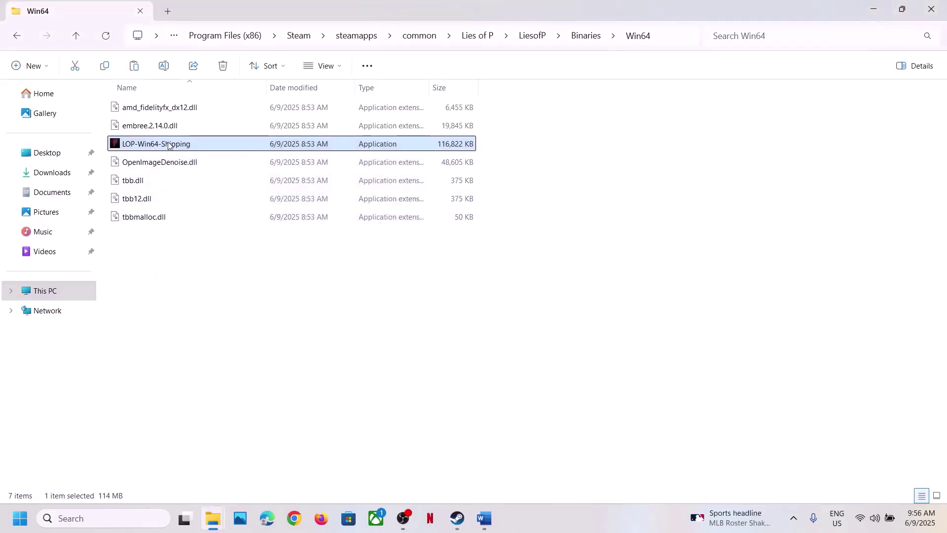
Enable compatibility mode for Windows 8 in the properties of LOP-Win64-Shipping and apply it.
{"action": "right_click", "coordinate": [169, 145]}
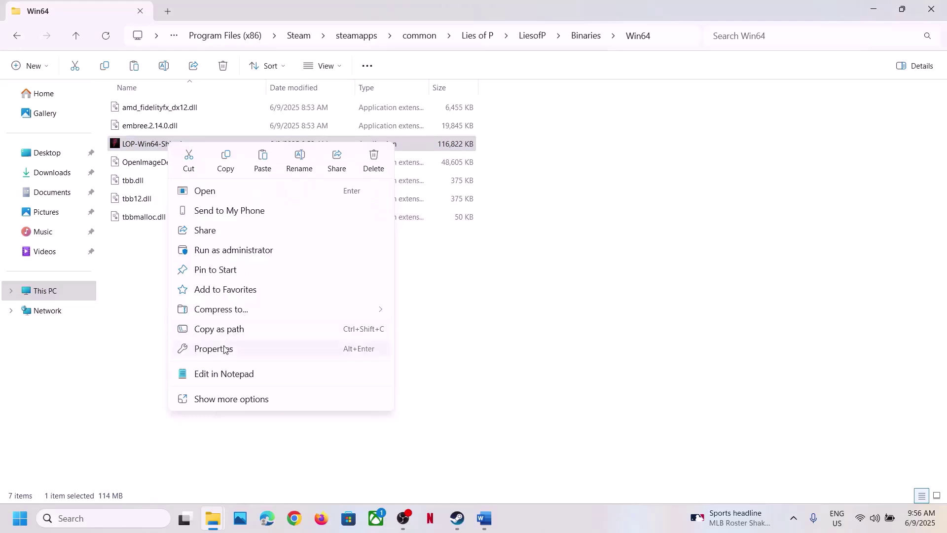
{"action": "left_click", "coordinate": [223, 348]}
{"action": "left_click", "coordinate": [277, 187]}
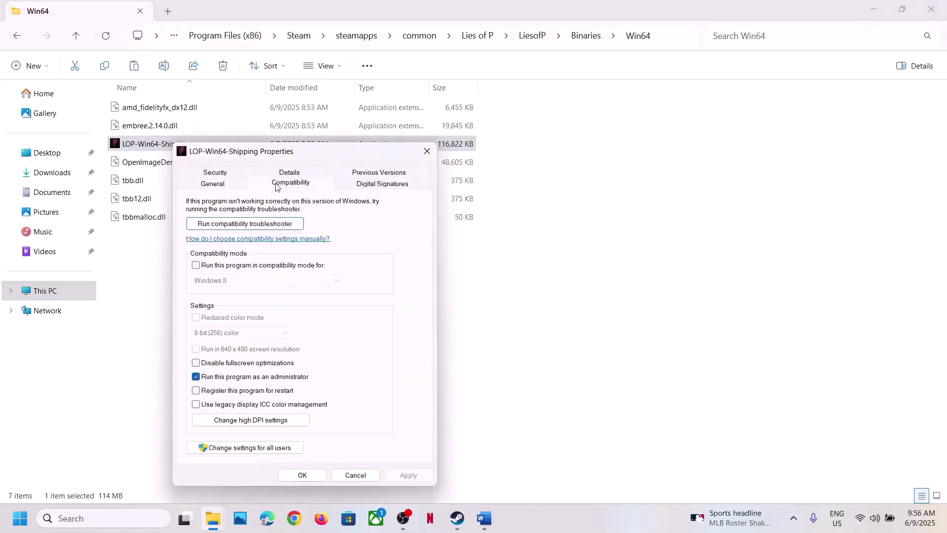
{"action": "left_click", "coordinate": [222, 265]}
{"action": "left_click", "coordinate": [398, 477]}
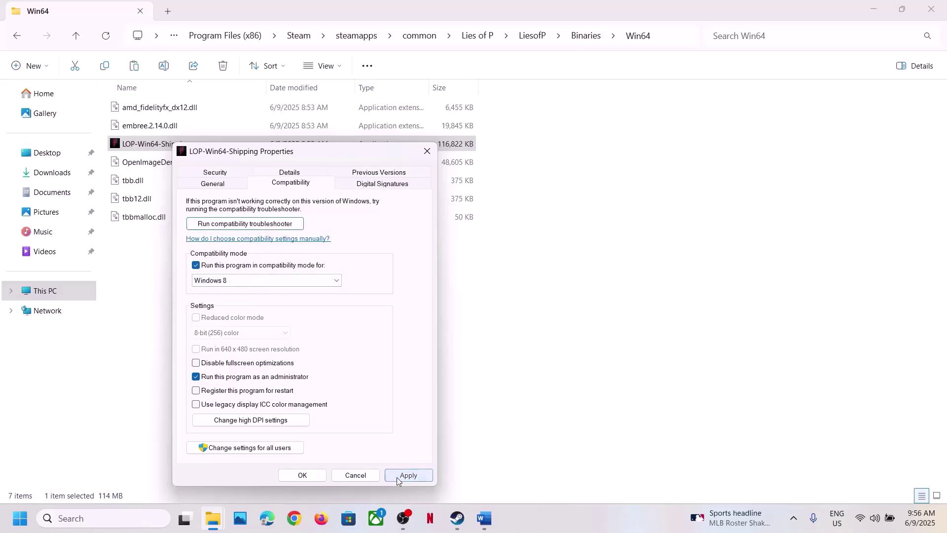
Set the compatibility mode of LOP-Win64-Shipping to Windows 7, disable fullscreen optimizations, and apply the changes.
{"action": "left_click", "coordinate": [328, 285]}
{"action": "left_click", "coordinate": [231, 316]}
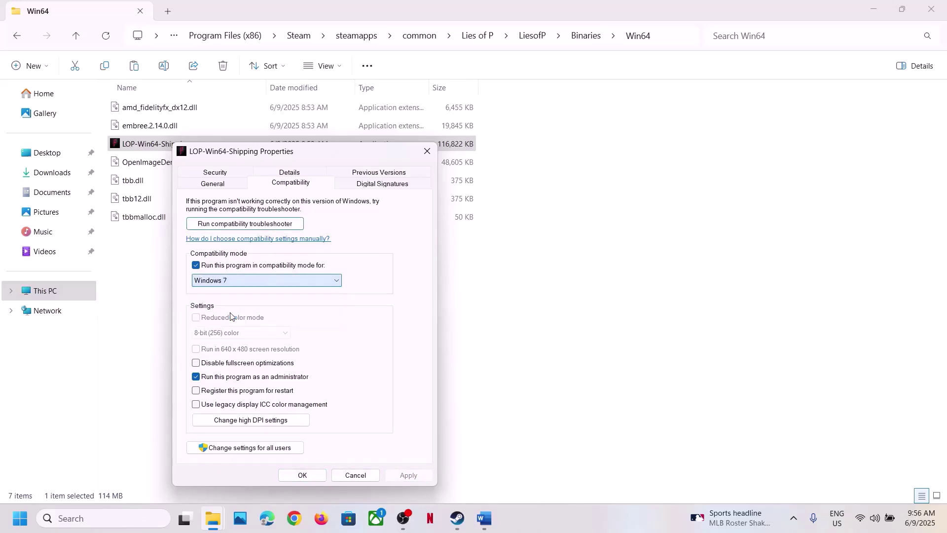
{"action": "left_click", "coordinate": [392, 476]}
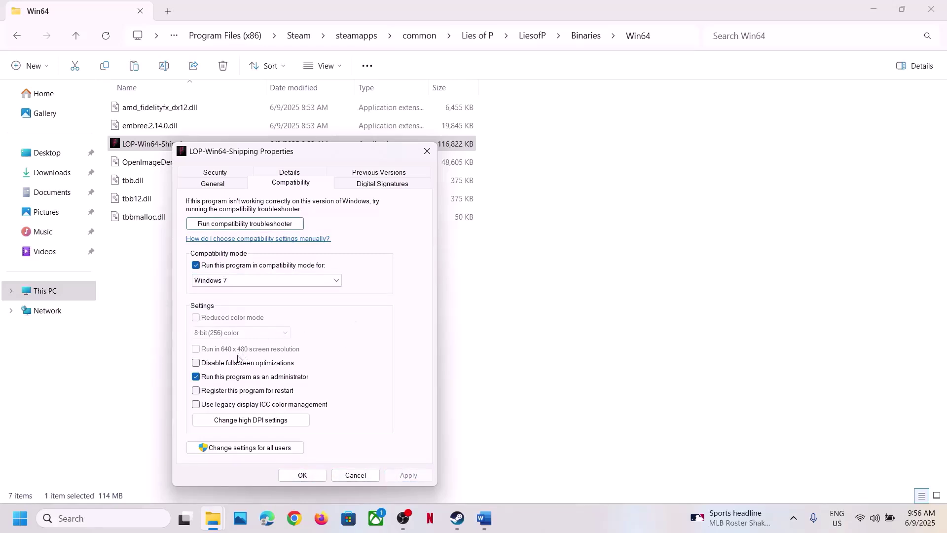
{"action": "left_click", "coordinate": [231, 364]}
{"action": "left_click", "coordinate": [406, 475]}
{"action": "left_click", "coordinate": [292, 477]}
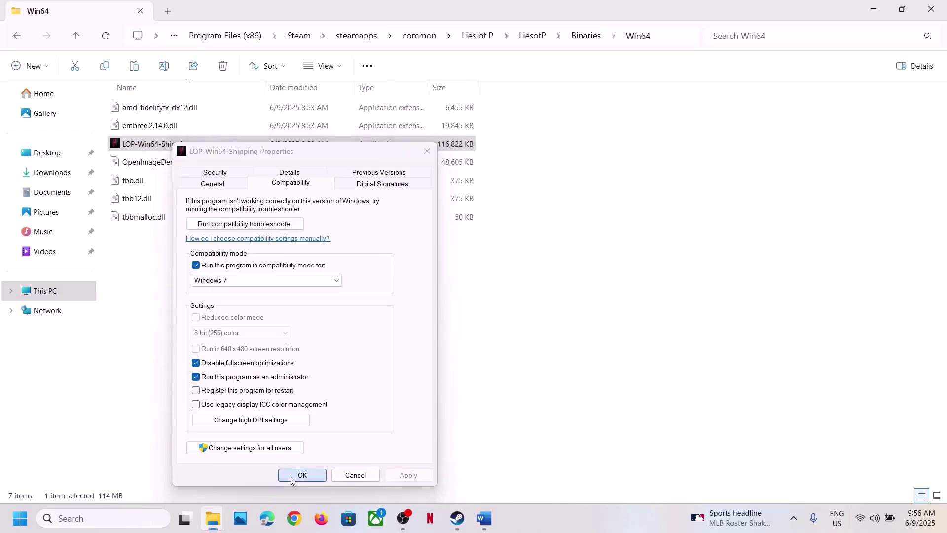
Turn off compatibility mode, fullscreen optimization disabling and running as administrator in the properties of LOP-Win64-Shipping, and apply.
{"action": "right_click", "coordinate": [151, 149]}
{"action": "left_click", "coordinate": [197, 351]}
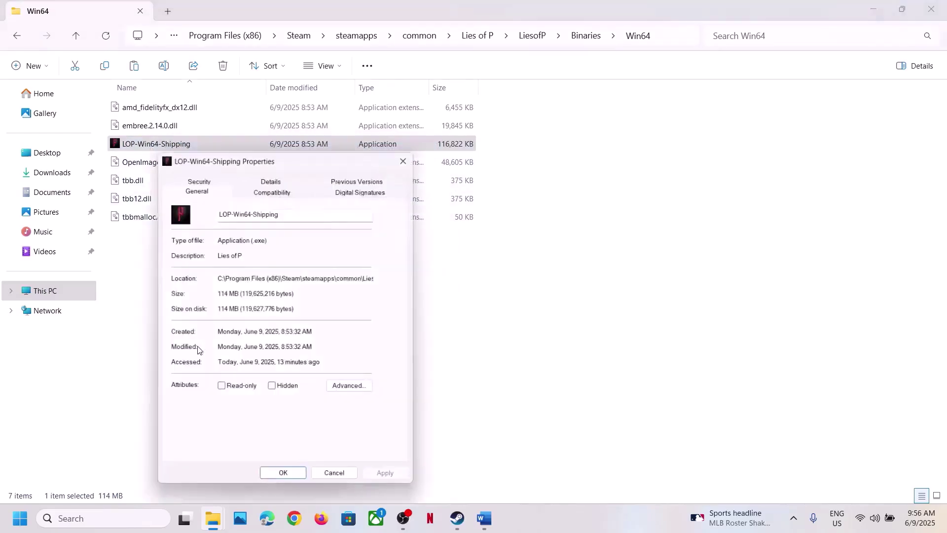
{"action": "left_click", "coordinate": [280, 196]}
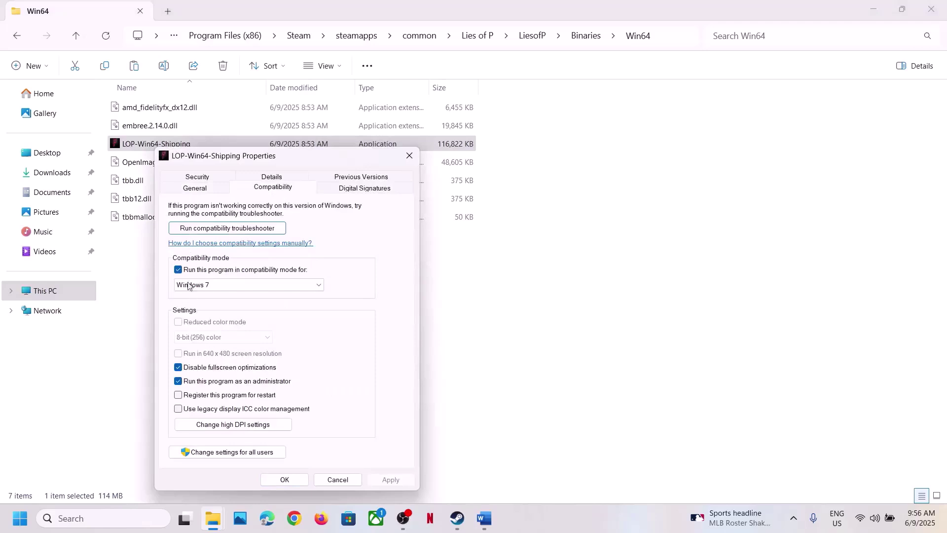
{"action": "left_click", "coordinate": [181, 271]}
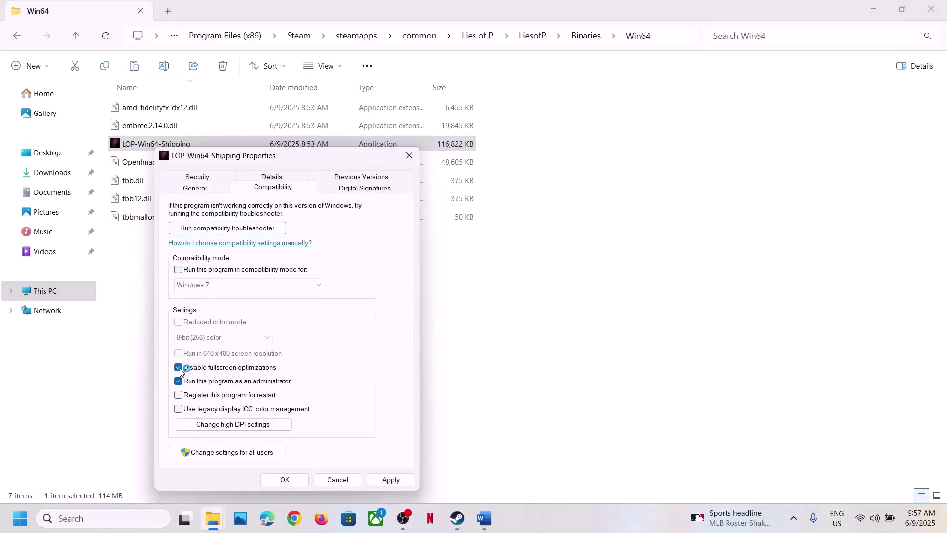
{"action": "left_click", "coordinate": [179, 368]}
{"action": "left_click", "coordinate": [390, 479]}
{"action": "left_click", "coordinate": [284, 479]}
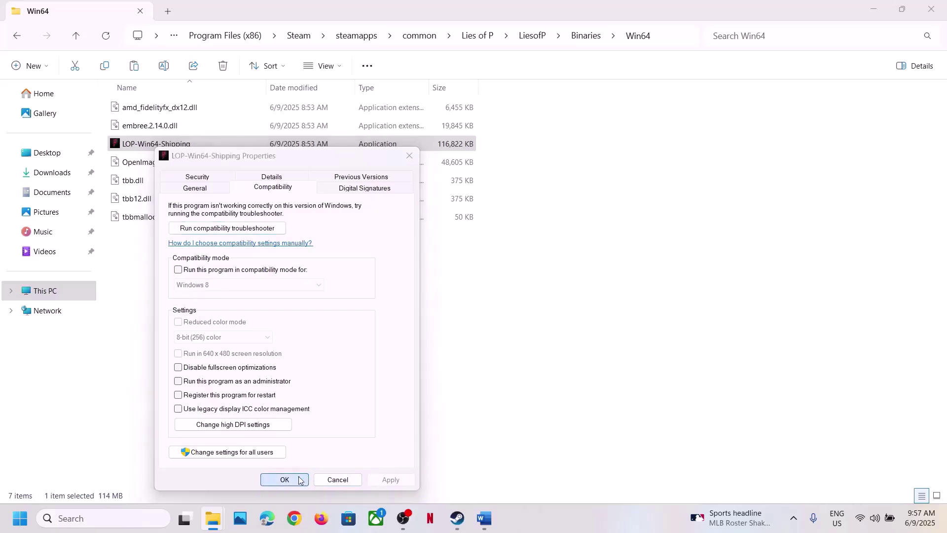
Switch to the Word document and read Step 5 on removing mods and the config folder part of Step 6.
{"action": "left_click", "coordinate": [485, 518]}
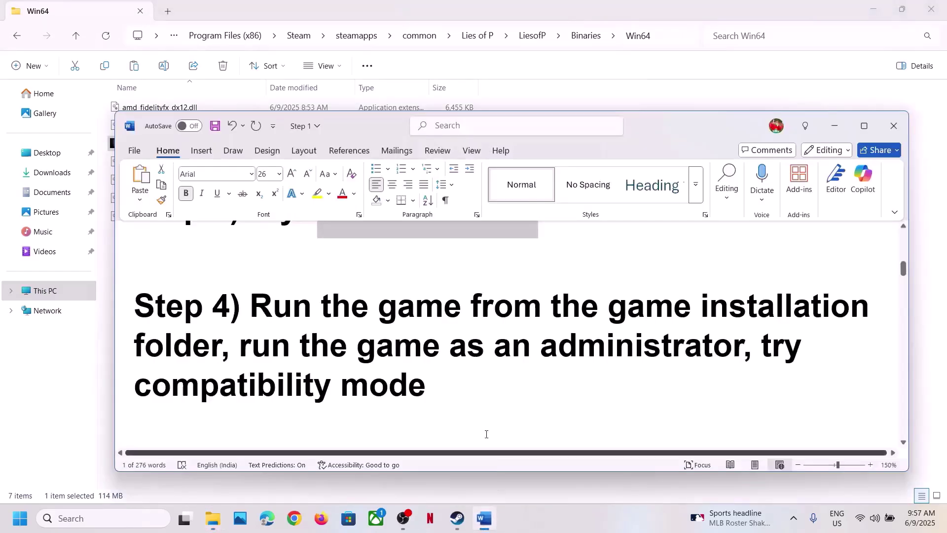
{"action": "scroll", "coordinate": [440, 389], "scroll_direction": "down", "scroll_amount": 5}
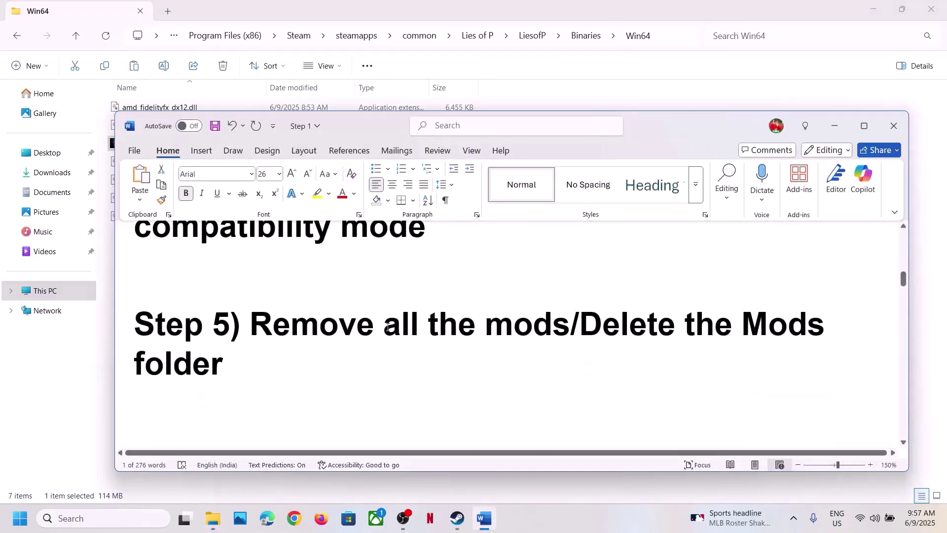
{"action": "left_click_drag", "start_coordinate": [299, 318], "coordinate": [571, 326]}
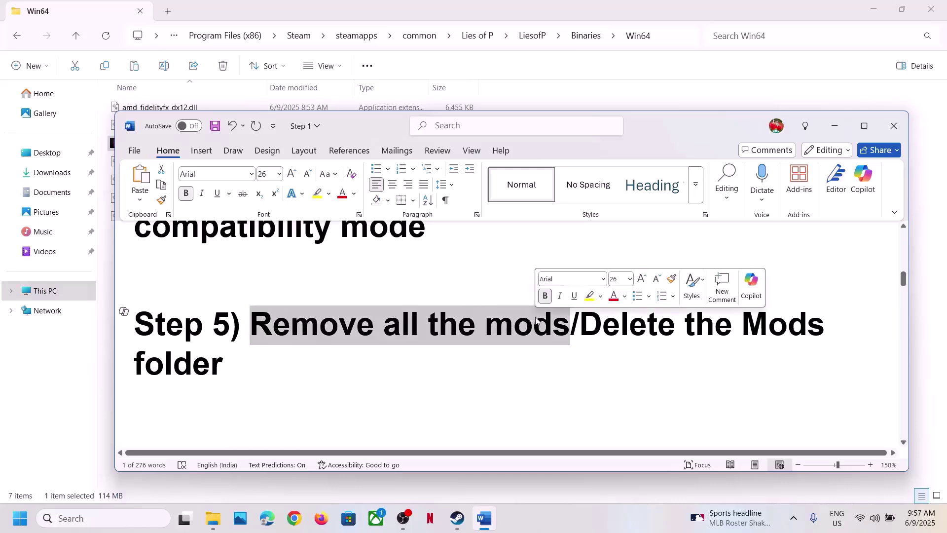
{"action": "triple_click", "coordinate": [231, 357]}
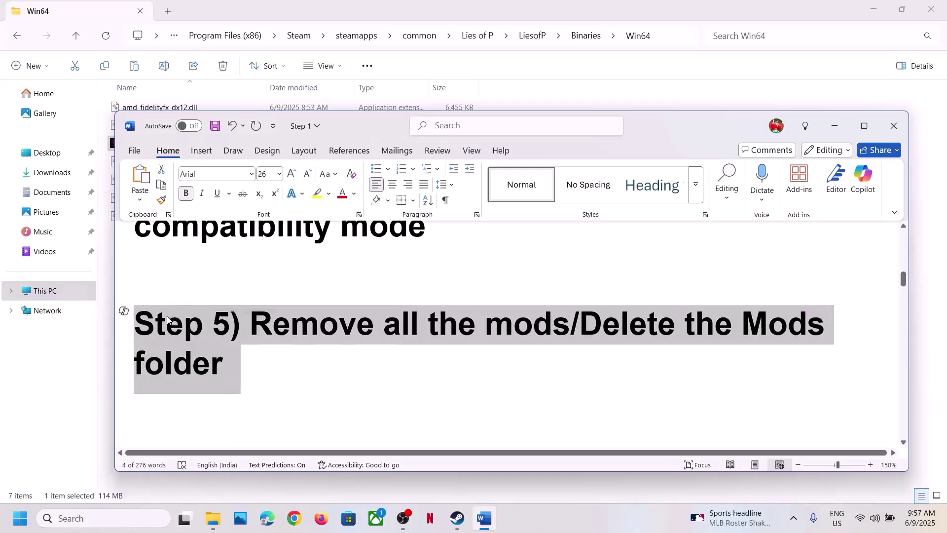
{"action": "scroll", "coordinate": [167, 316], "scroll_direction": "down", "scroll_amount": 4}
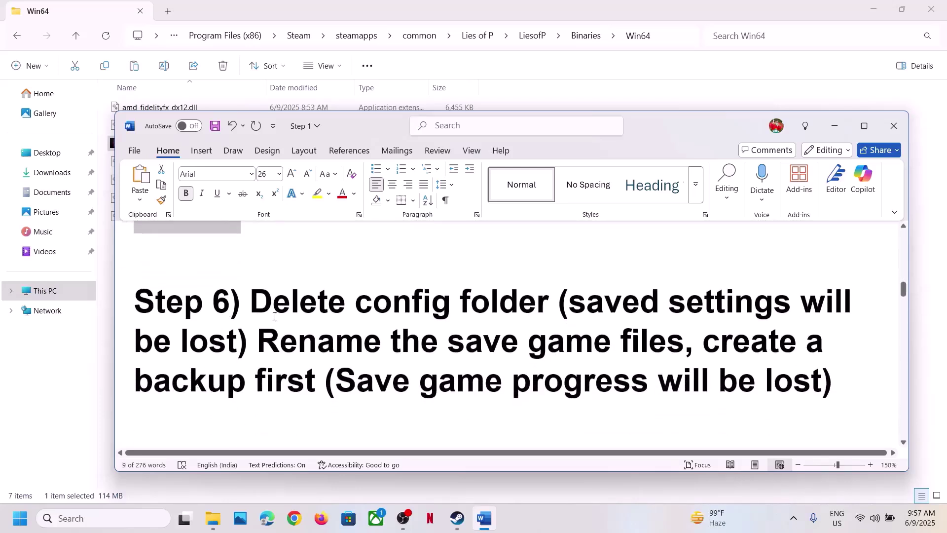
{"action": "left_click_drag", "start_coordinate": [255, 306], "coordinate": [480, 309]}
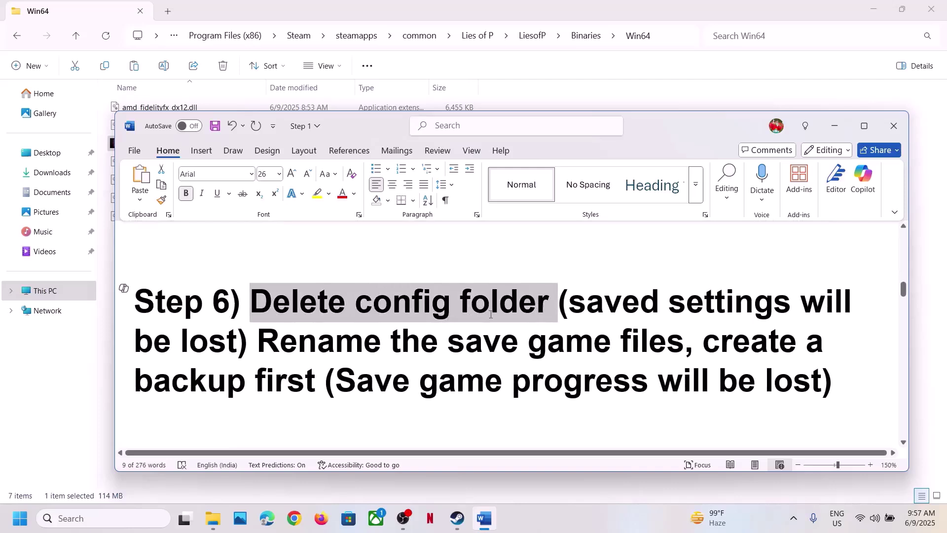
{"action": "left_click_drag", "start_coordinate": [565, 319], "coordinate": [720, 313]}
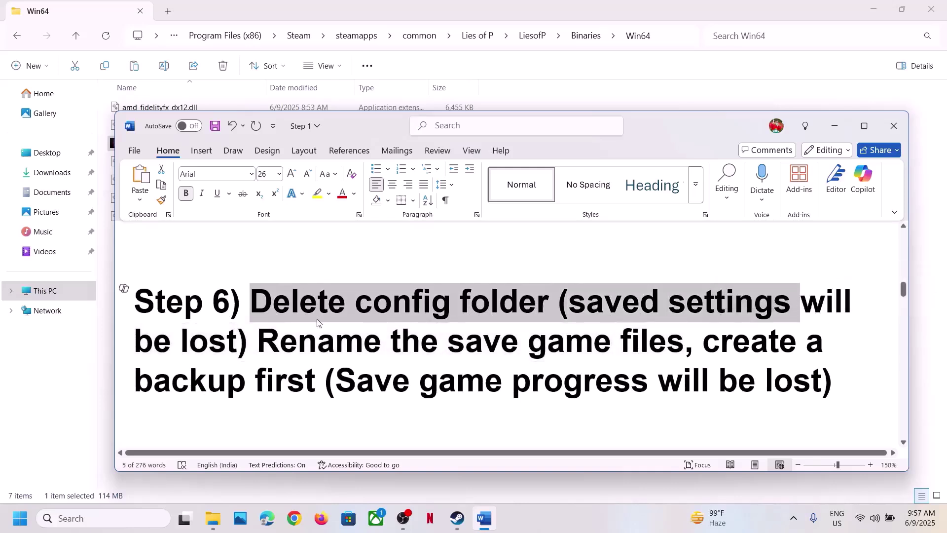
{"action": "left_click", "coordinate": [254, 349], "text": "shift"}
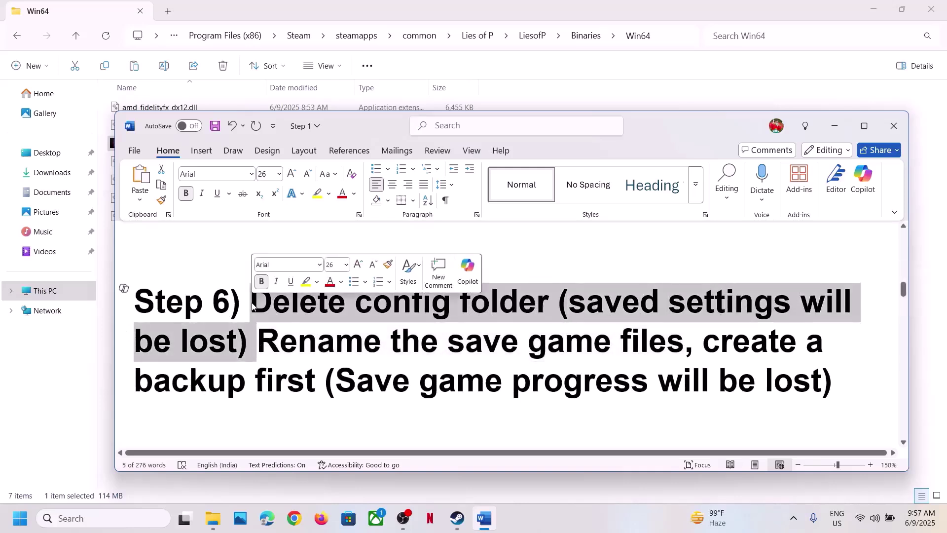
Switch to Steam, browse the local files of Lies of P, and open the LiesofP\Saved folder.
{"action": "left_click", "coordinate": [449, 516]}
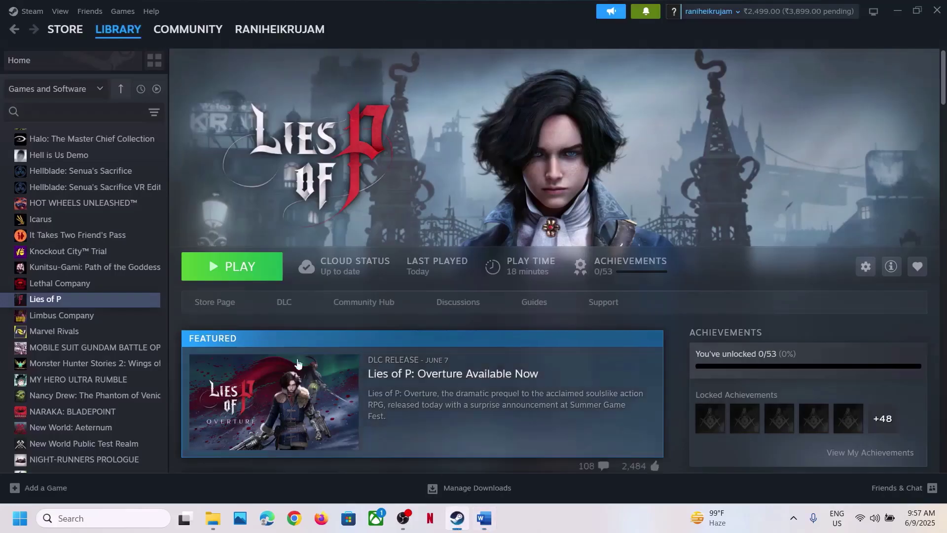
{"action": "right_click", "coordinate": [137, 298]}
{"action": "mouse_move", "coordinate": [187, 368]}
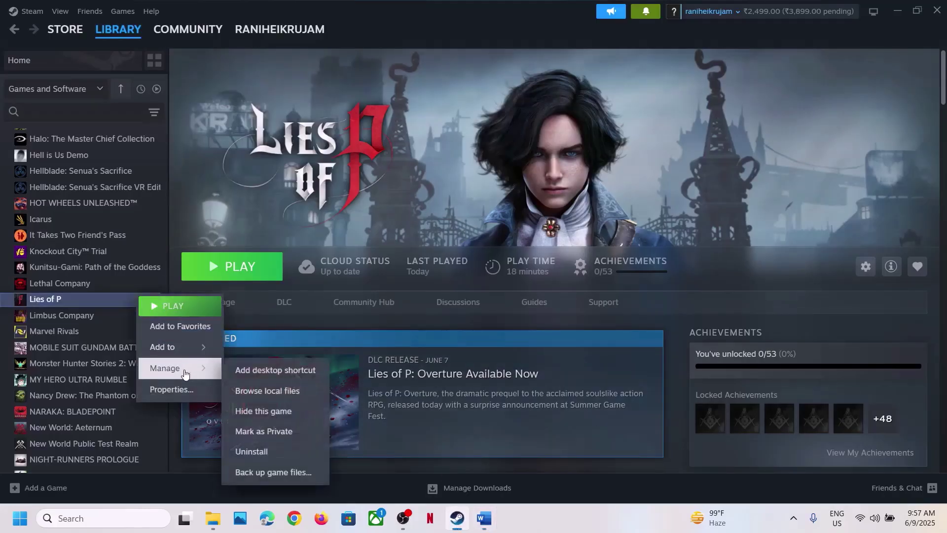
{"action": "left_click", "coordinate": [285, 392]}
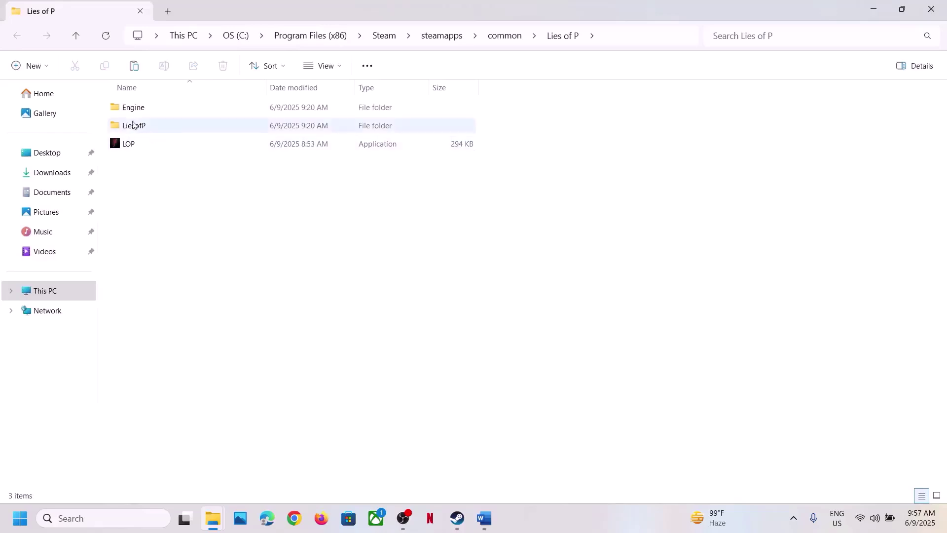
{"action": "double_click", "coordinate": [128, 124]}
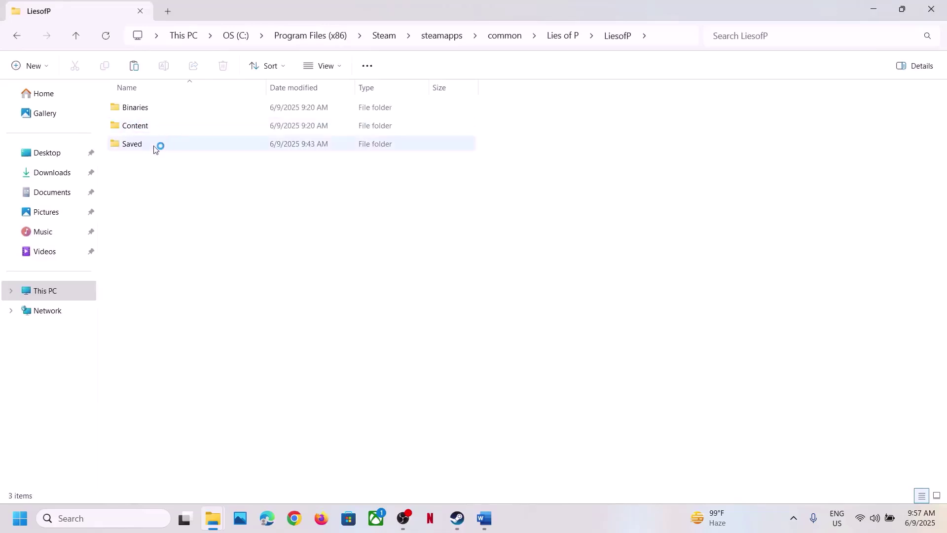
{"action": "left_click", "coordinate": [155, 146]}
{"action": "double_click", "coordinate": [154, 147]}
Copy the Config folder from Saved to the desktop as a backup.
{"action": "left_click", "coordinate": [139, 108]}
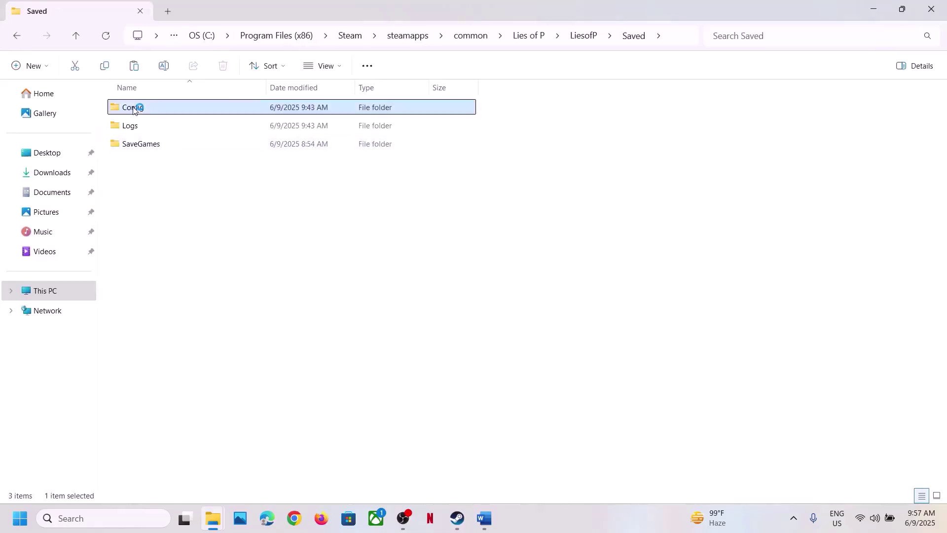
{"action": "right_click", "coordinate": [152, 112]}
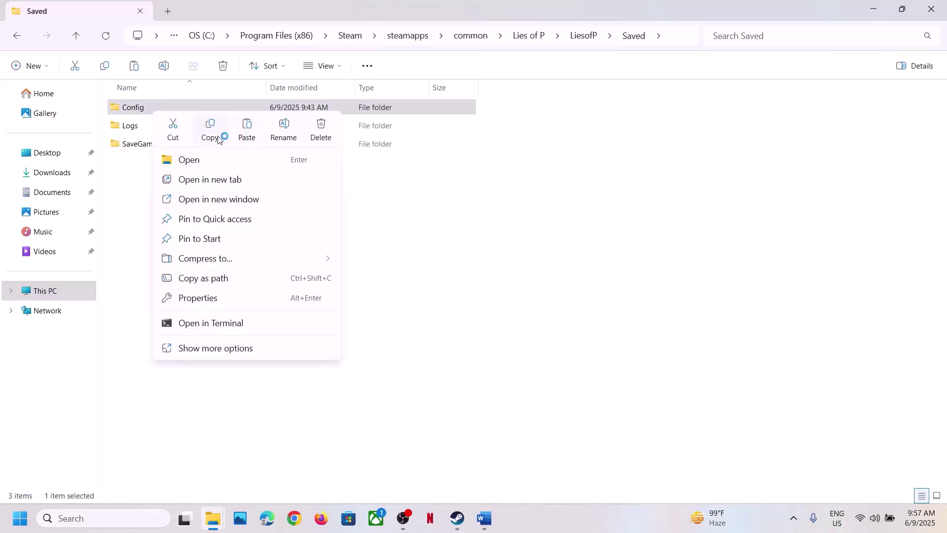
{"action": "left_click", "coordinate": [216, 139]}
{"action": "key", "text": "super+d"}
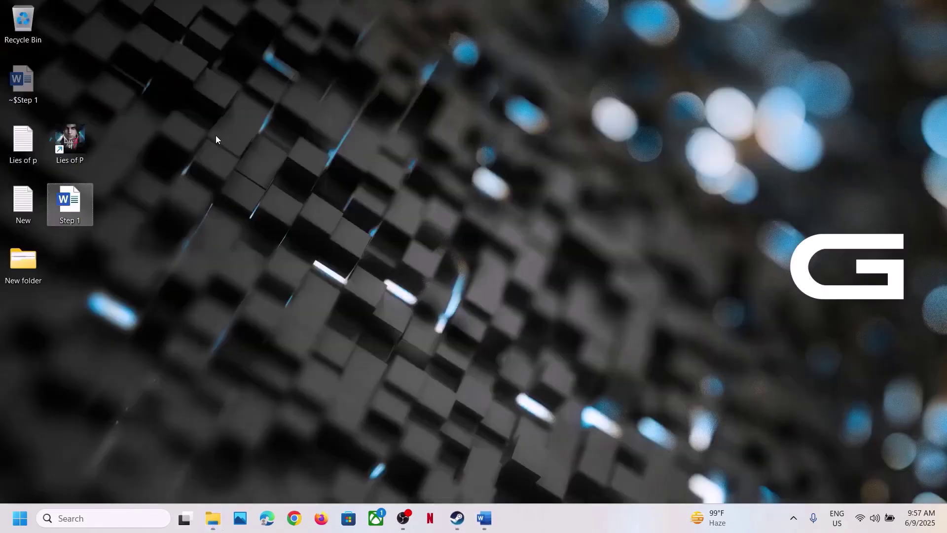
{"action": "key", "text": "ctrl+v"}
{"action": "left_click_drag", "start_coordinate": [27, 91], "coordinate": [378, 205]}
Return to the Saved folder in File Explorer and view the available actions for the Config folder.
{"action": "key", "text": "alt+Tab"}
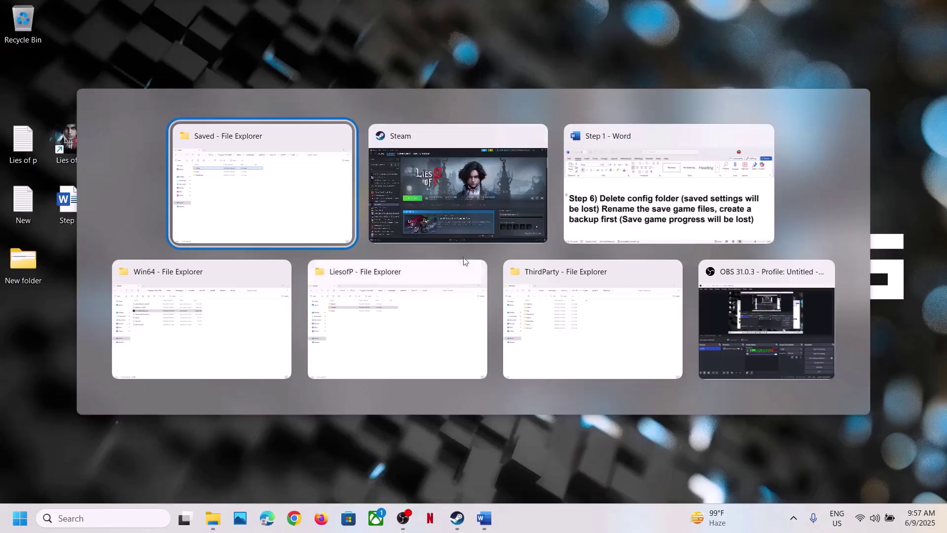
{"action": "left_click", "coordinate": [482, 196]}
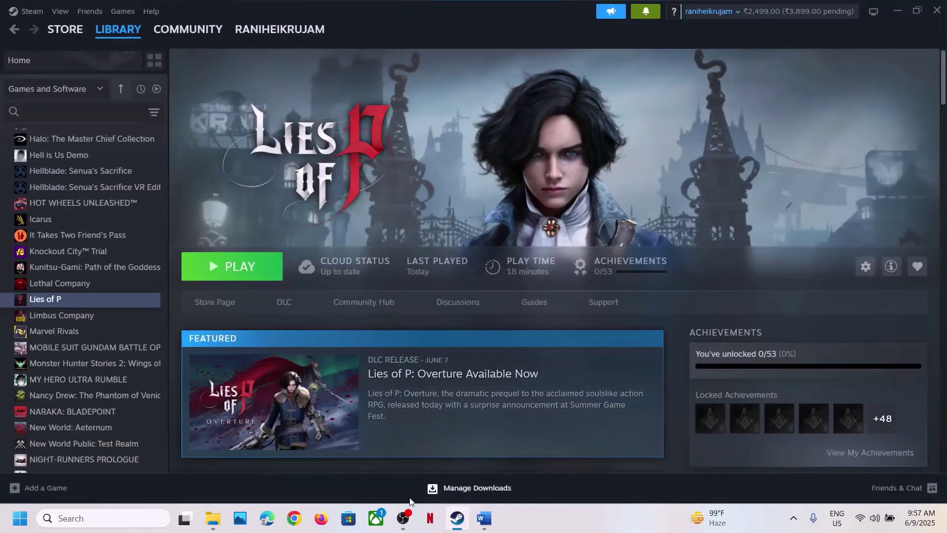
{"action": "mouse_move", "coordinate": [213, 515]}
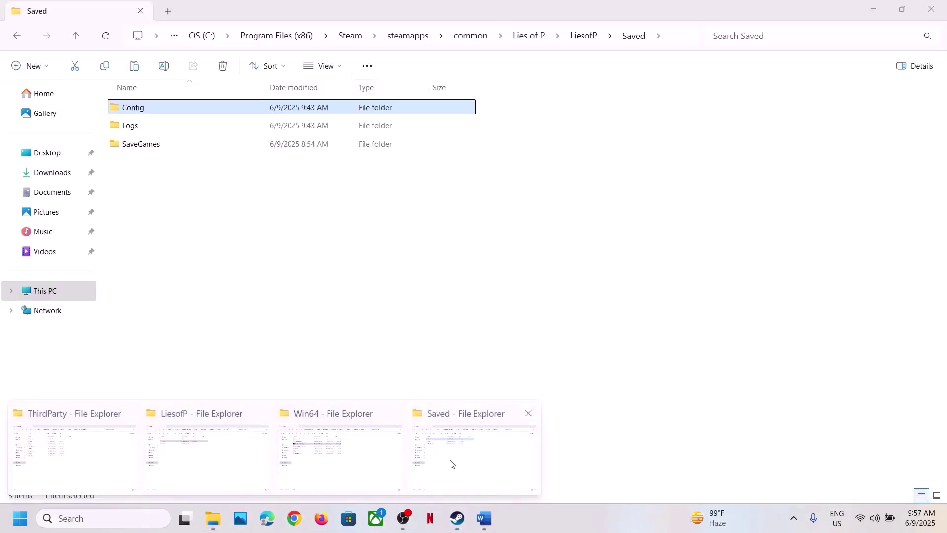
{"action": "left_click", "coordinate": [450, 461]}
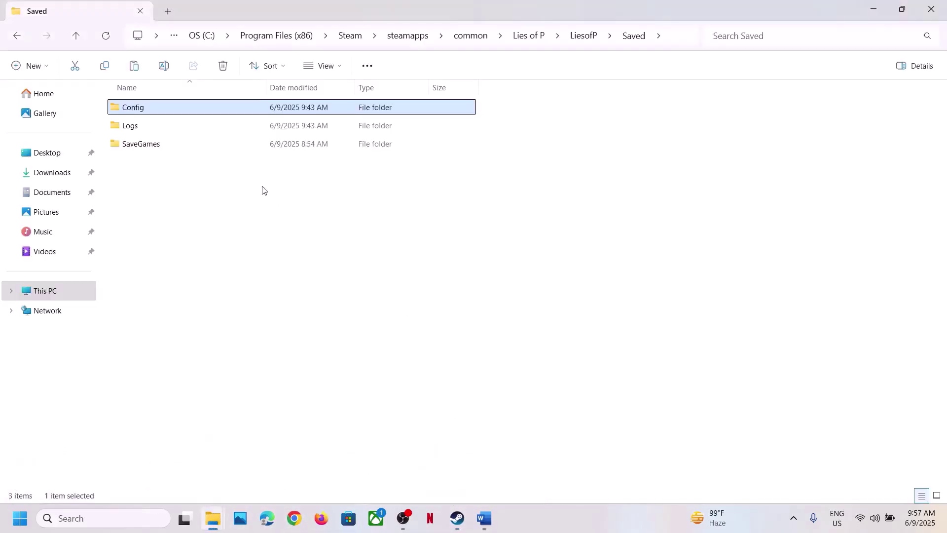
{"action": "right_click", "coordinate": [165, 114]}
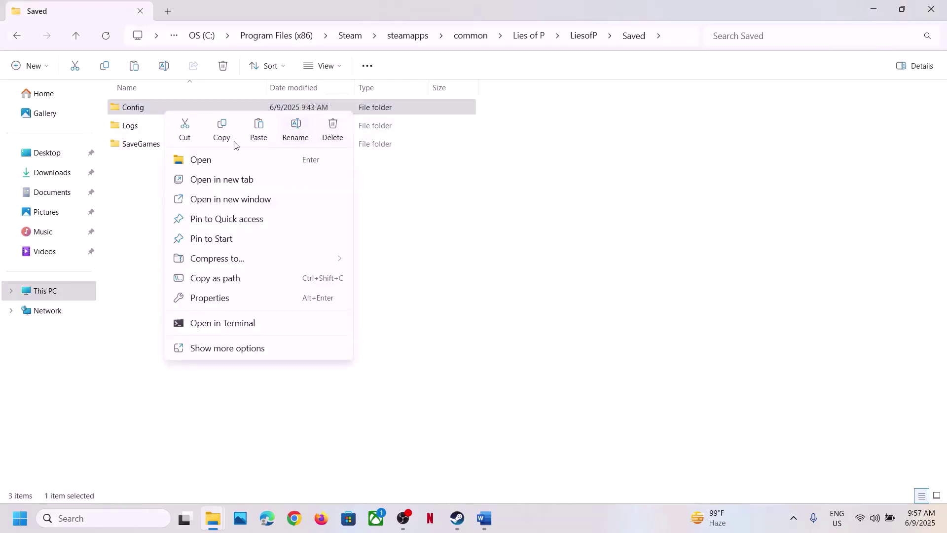
{"action": "left_click", "coordinate": [141, 233]}
{"action": "left_click", "coordinate": [142, 232]}
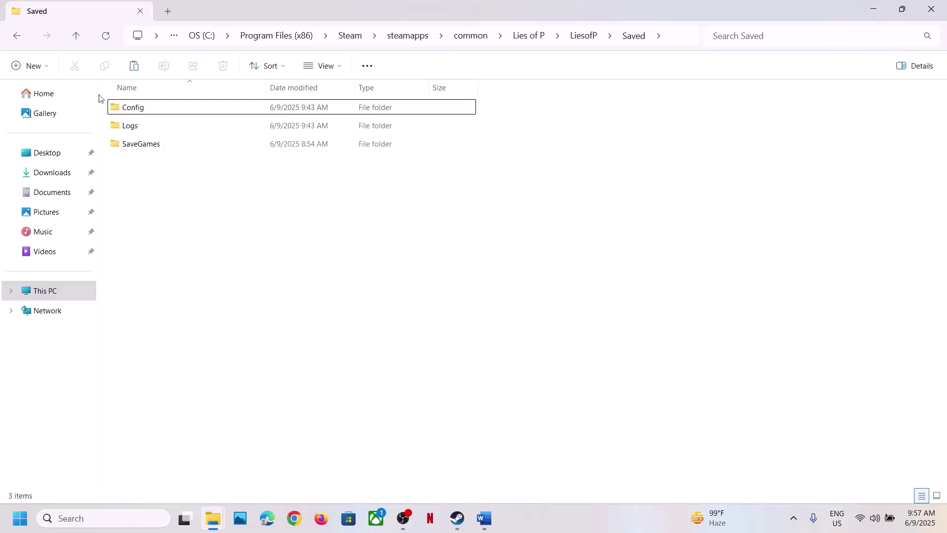
Go back up to the Lies of P folder, reopen LiesofP, and select the Saved folder.
{"action": "left_click", "coordinate": [76, 36]}
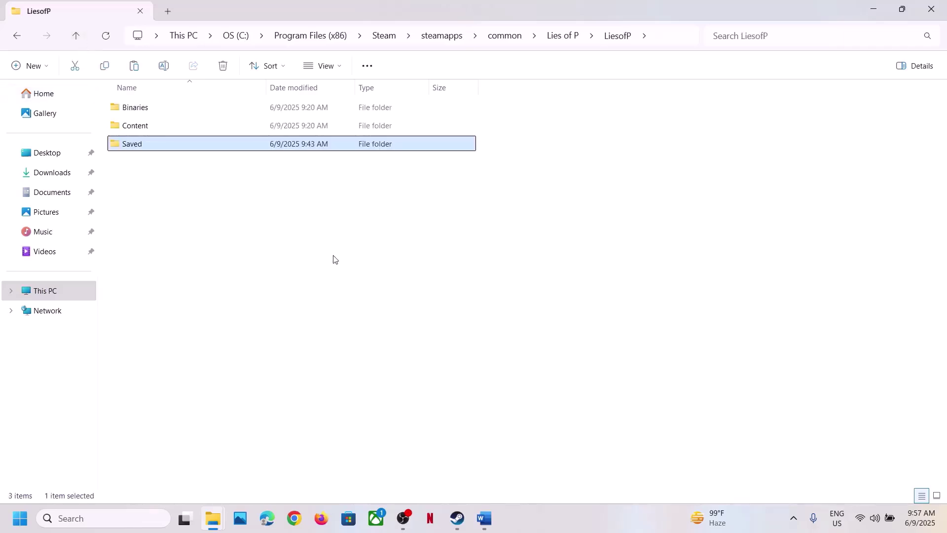
{"action": "left_click", "coordinate": [80, 39]}
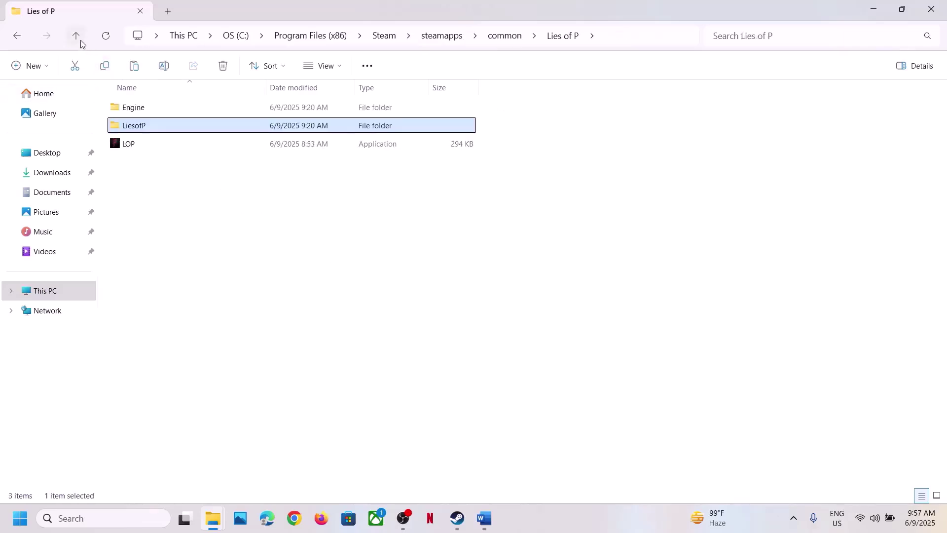
{"action": "double_click", "coordinate": [160, 129]}
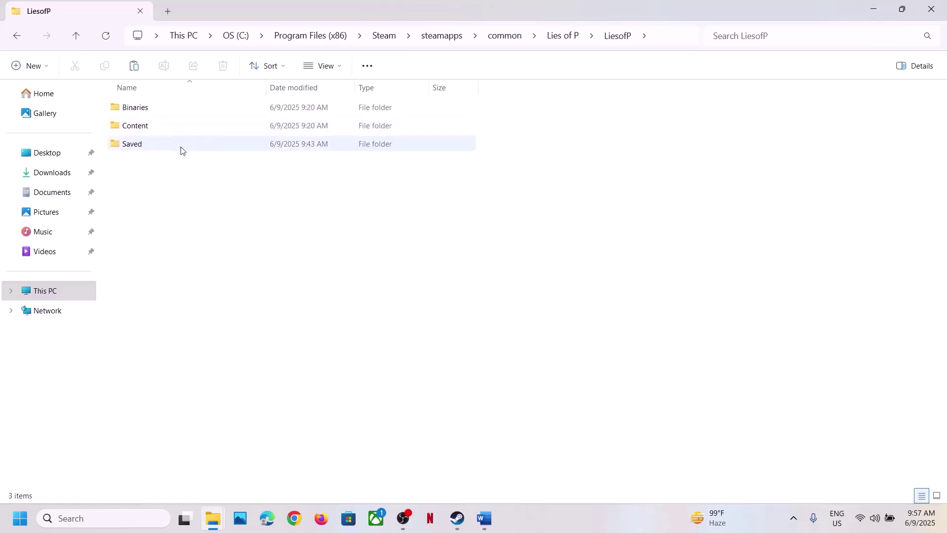
{"action": "left_click", "coordinate": [165, 148]}
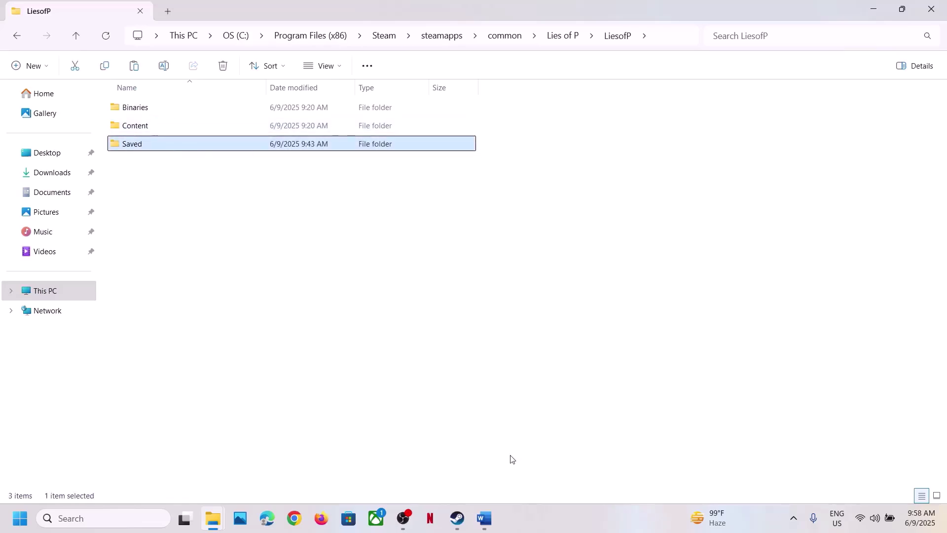
Switch to the Word document and read the Step 6 notes on losing save game progress and creating a backup first.
{"action": "left_click", "coordinate": [485, 518]}
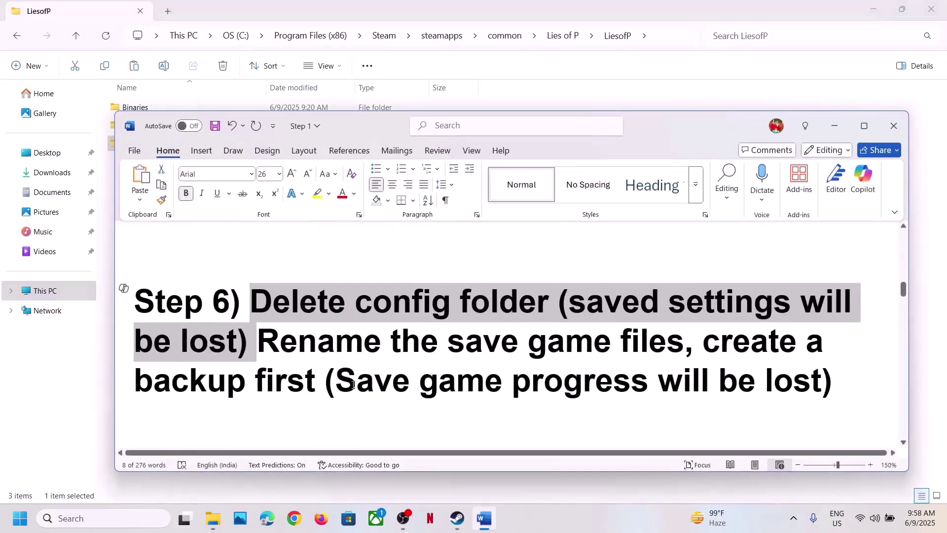
{"action": "left_click_drag", "start_coordinate": [349, 384], "coordinate": [847, 400]}
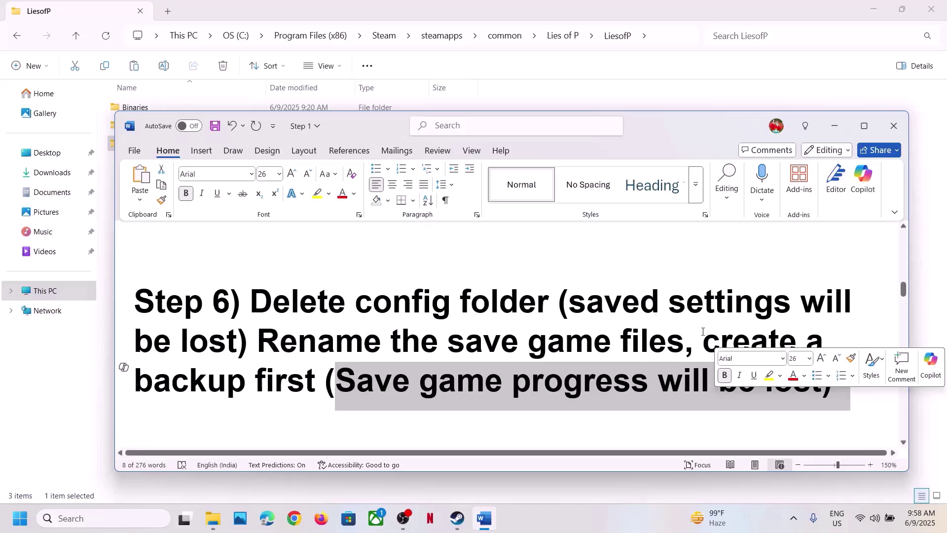
{"action": "left_click_drag", "start_coordinate": [699, 332], "coordinate": [287, 378]}
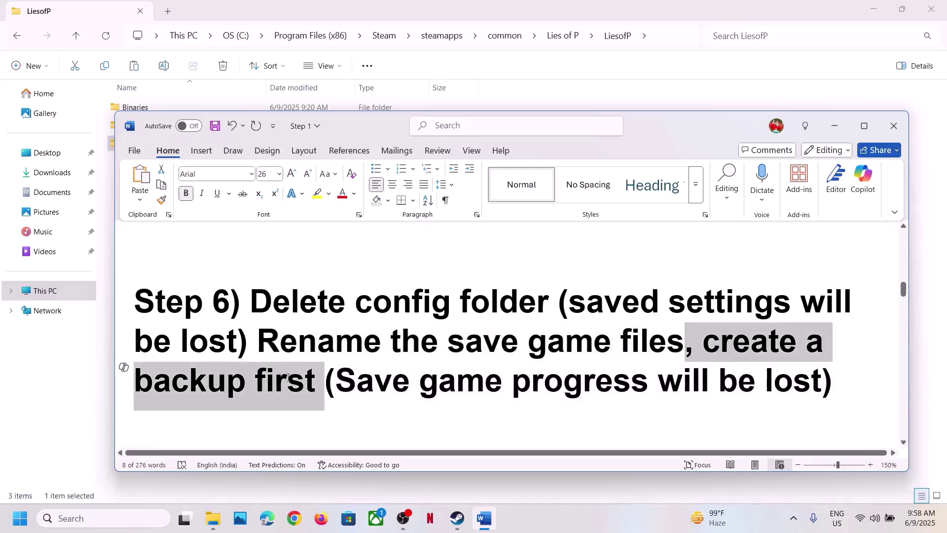
Copy the Saved folder from LiesofP to the desktop as a backup and return to the LiesofP folder.
{"action": "left_click", "coordinate": [108, 290]}
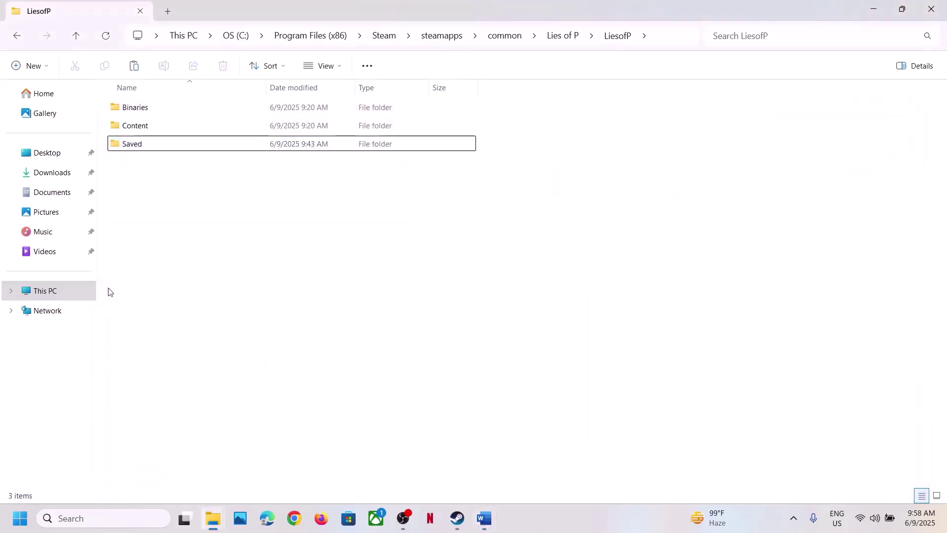
{"action": "right_click", "coordinate": [152, 150]}
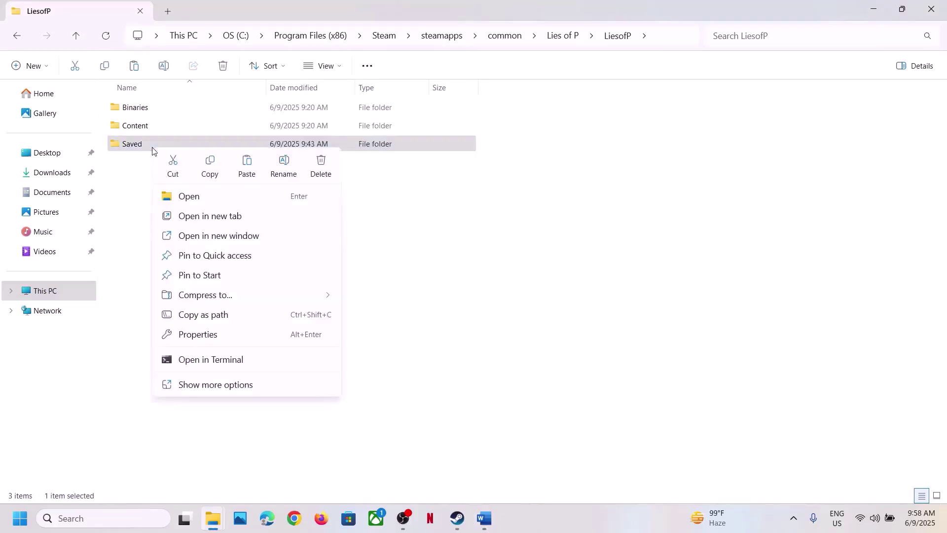
{"action": "left_click", "coordinate": [207, 167]}
{"action": "key", "text": "super+d"}
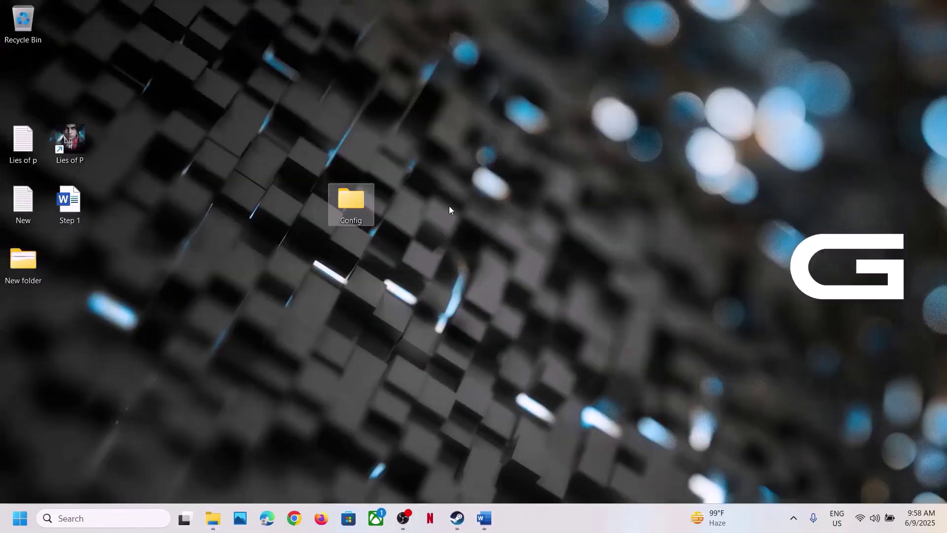
{"action": "key", "text": "ctrl+v"}
{"action": "left_click_drag", "start_coordinate": [24, 82], "coordinate": [319, 123]}
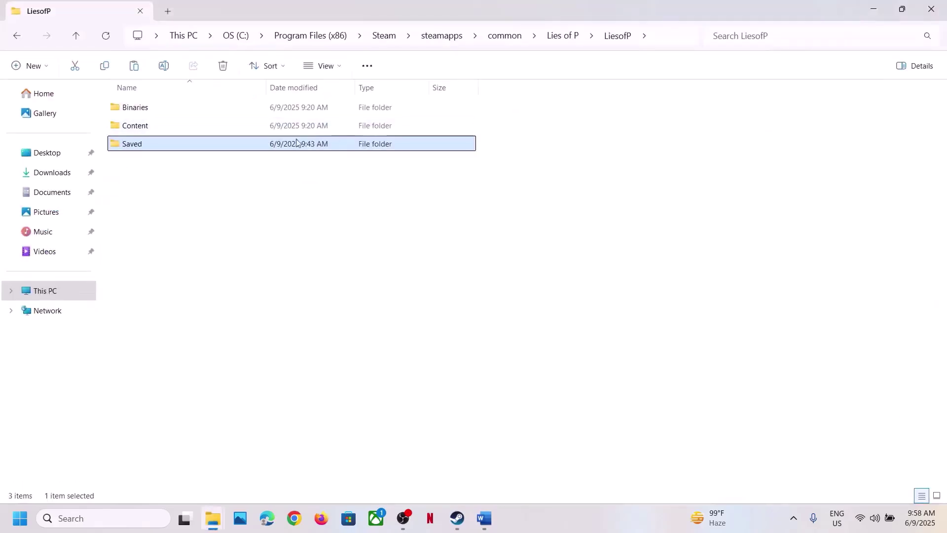
Rename the Saved folder inside LiesofP as Saved.old.
{"action": "right_click", "coordinate": [254, 143]}
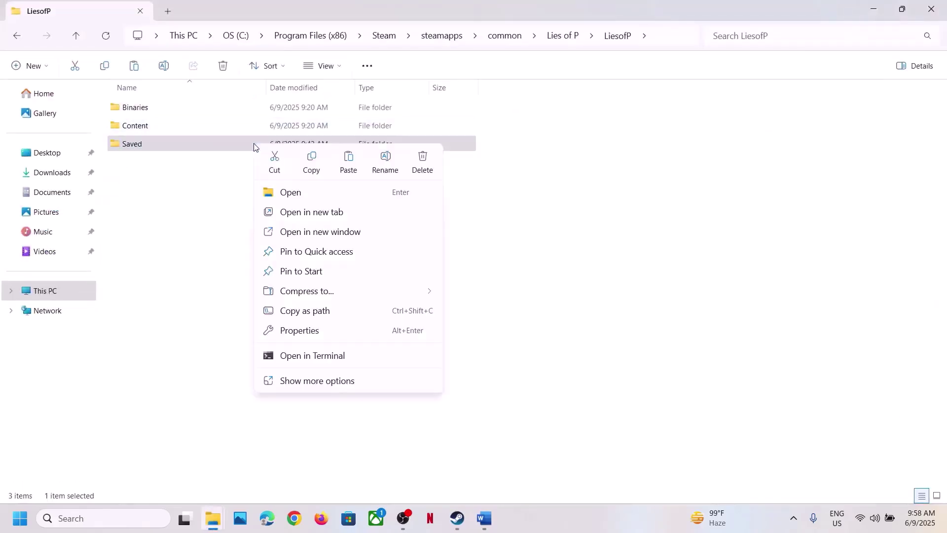
{"action": "left_click", "coordinate": [385, 161]}
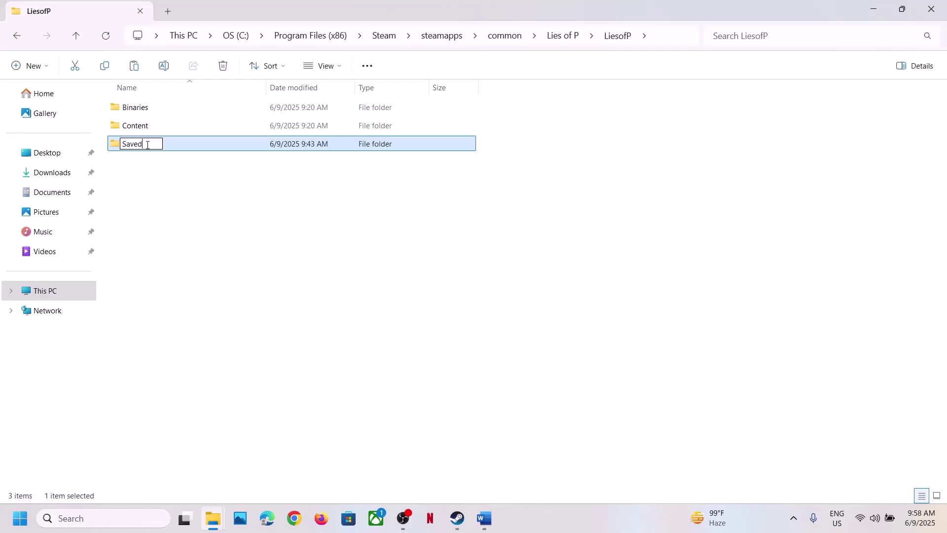
{"action": "left_click", "coordinate": [296, 236]}
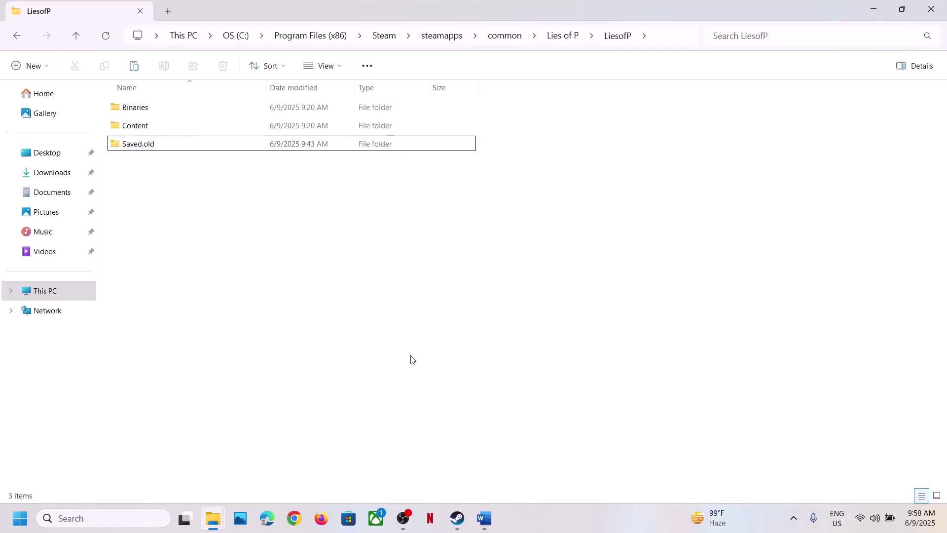
Check the Lies of P page in Steam and read Step 7 in the Word document on allowing the game through antivirus and firewall.
{"action": "left_click", "coordinate": [456, 519]}
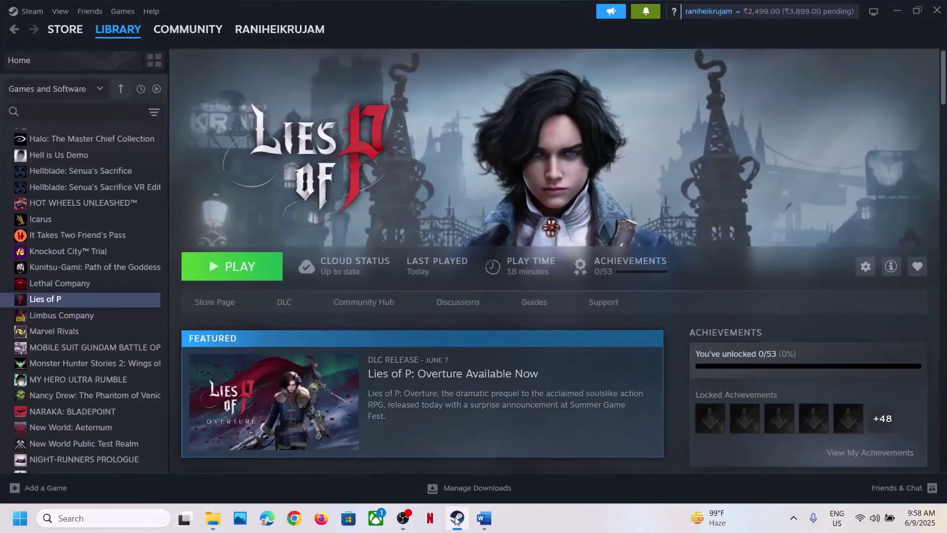
{"action": "left_click", "coordinate": [485, 517]}
{"action": "scroll", "coordinate": [401, 367], "scroll_direction": "down", "scroll_amount": 5}
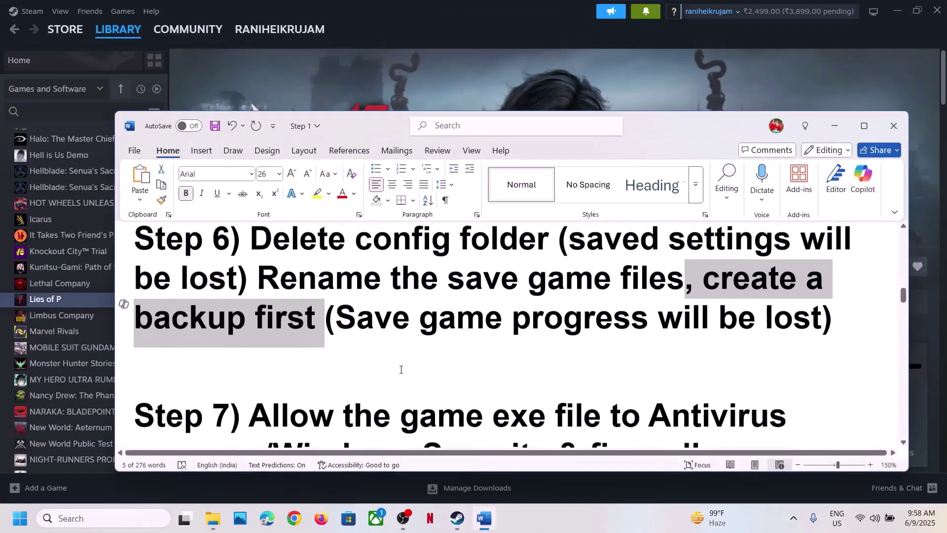
{"action": "scroll", "coordinate": [401, 369], "scroll_direction": "up", "scroll_amount": 1}
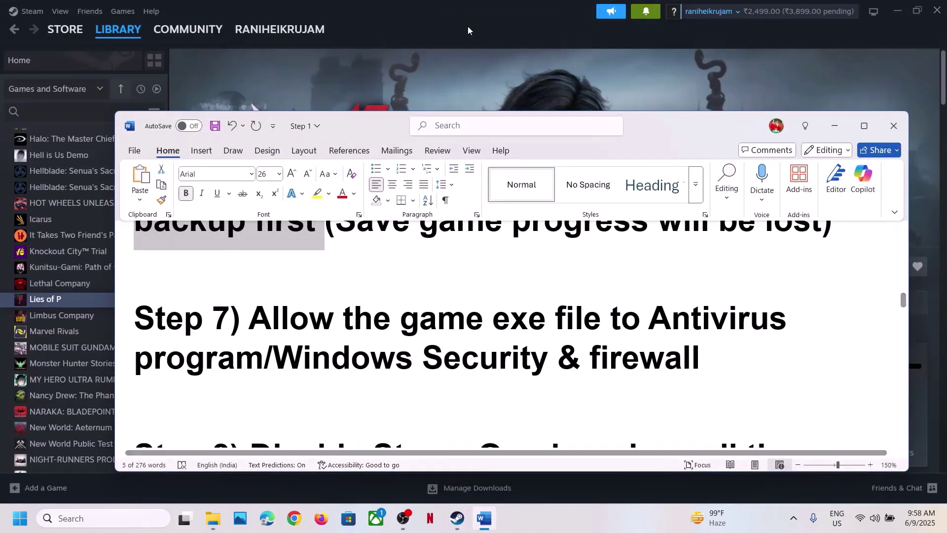
{"action": "left_click", "coordinate": [430, 71]}
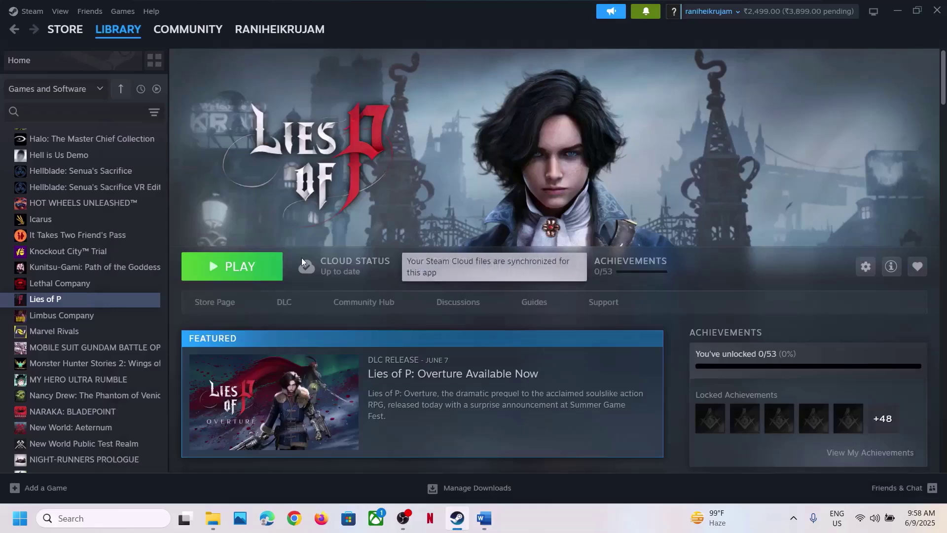
{"action": "left_click", "coordinate": [489, 527]}
{"action": "left_click_drag", "start_coordinate": [351, 330], "coordinate": [274, 347]}
{"action": "left_click", "coordinate": [263, 364]}
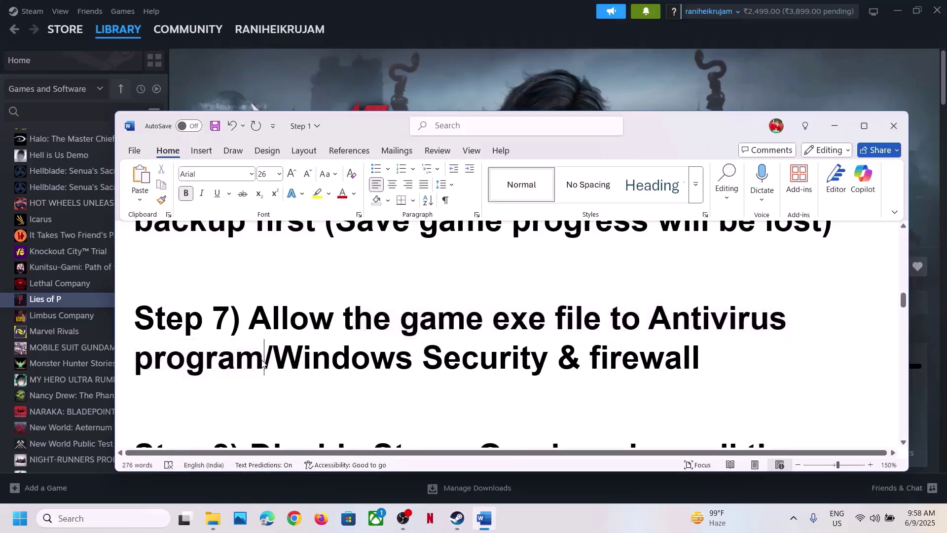
{"action": "left_click_drag", "start_coordinate": [274, 360], "coordinate": [700, 362]}
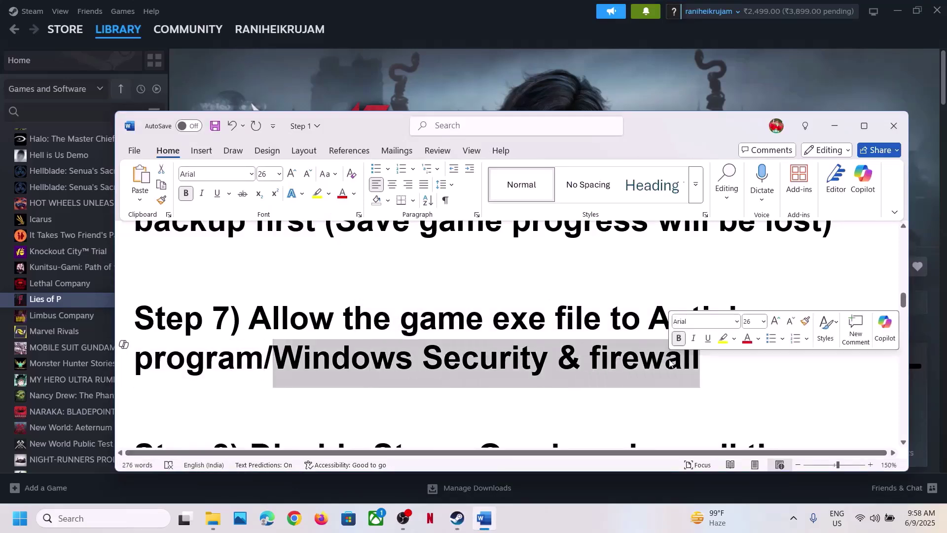
{"action": "key", "text": "super+Down"}
Open Virus & threat protection in Windows Security from the Privacy & security section of Windows Settings.
{"action": "key", "text": "super+i"}
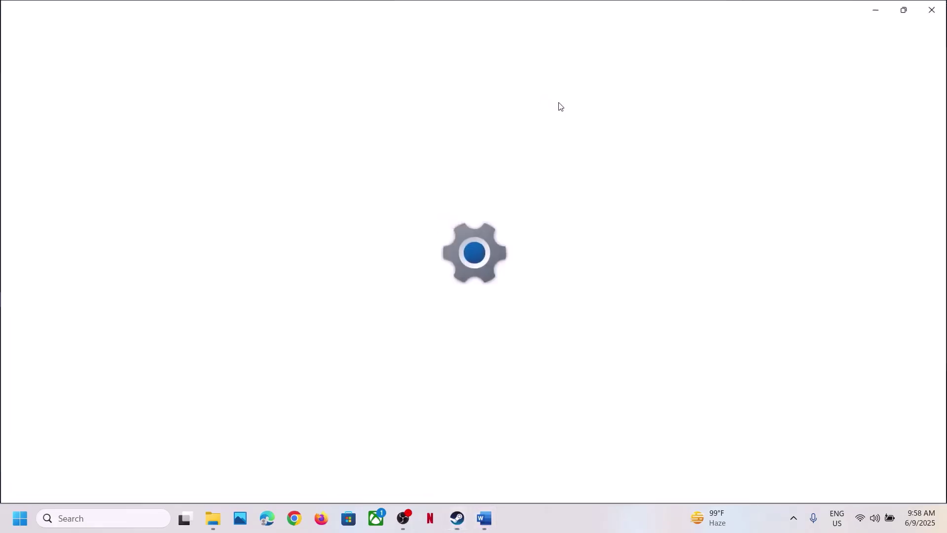
{"action": "left_click", "coordinate": [65, 387]}
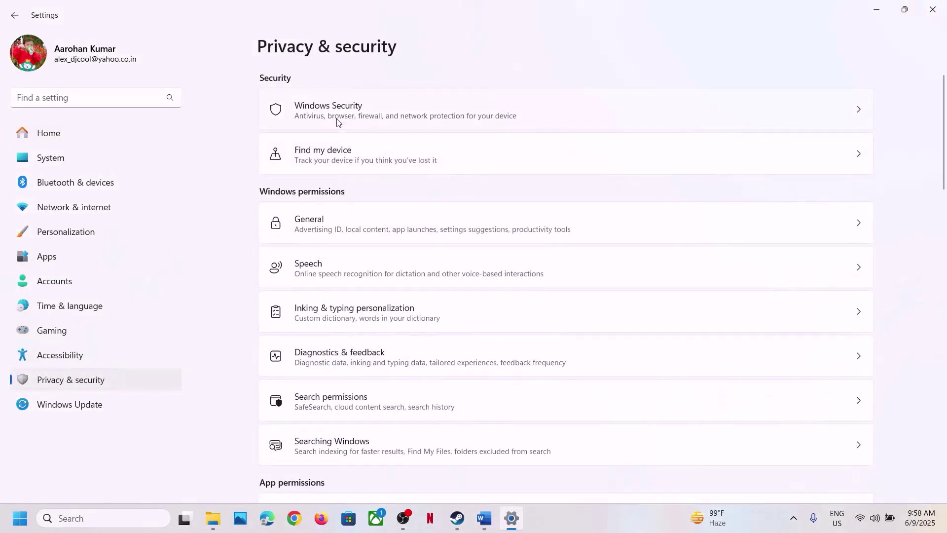
{"action": "left_click", "coordinate": [339, 122]}
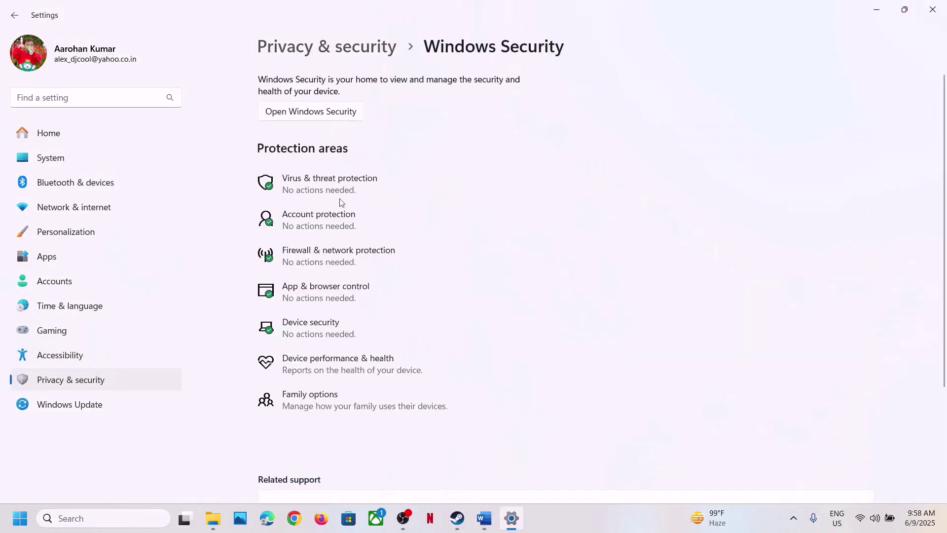
{"action": "left_click", "coordinate": [344, 182]}
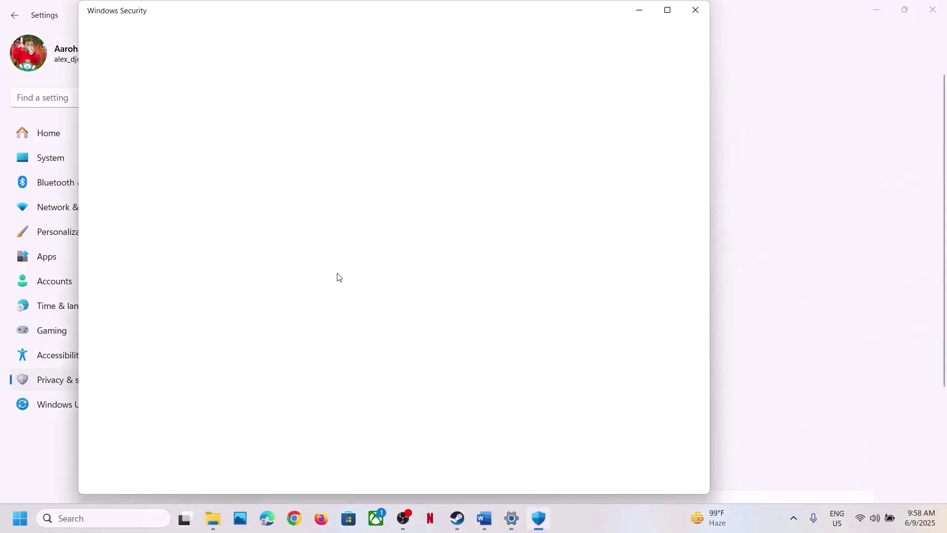
Turn on Controlled folder access in the ransomware protection settings and approve the change.
{"action": "scroll", "coordinate": [383, 435], "scroll_direction": "down", "scroll_amount": 3}
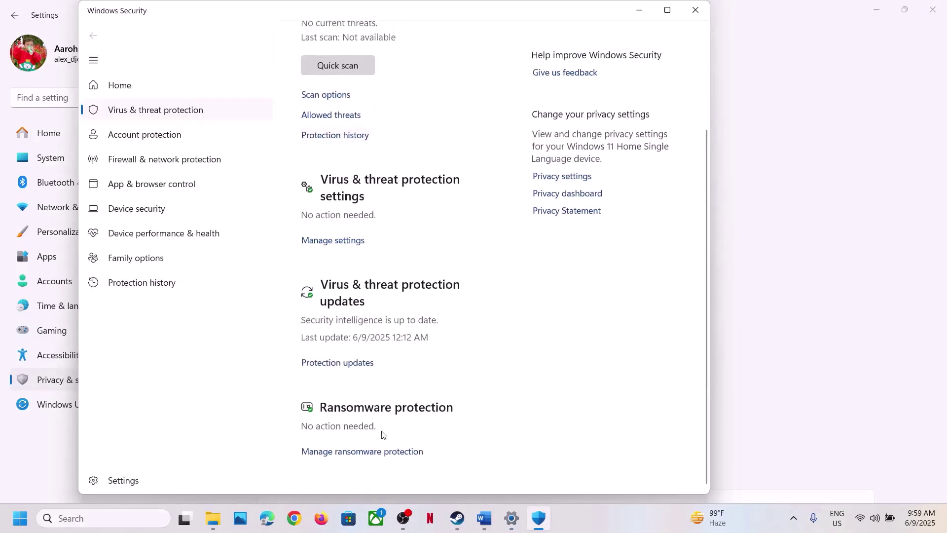
{"action": "left_click", "coordinate": [375, 450]}
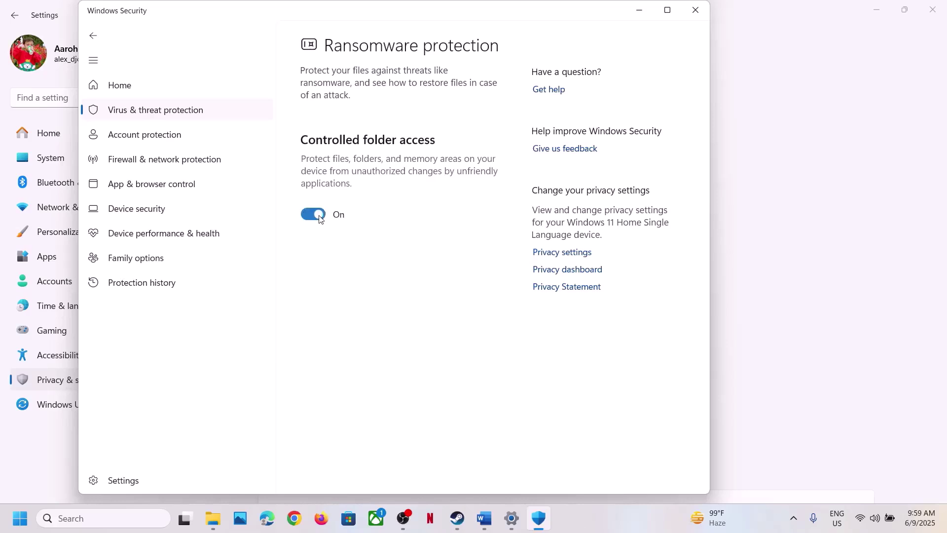
{"action": "left_click", "coordinate": [436, 363]}
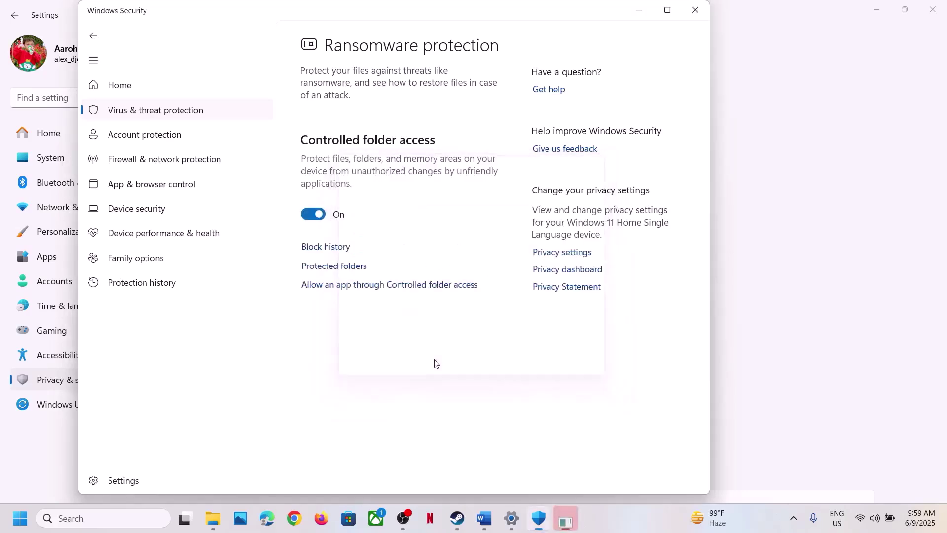
Open the settings for allowing an app through Controlled folder access and start browsing all apps for one to add.
{"action": "left_click", "coordinate": [385, 286]}
{"action": "left_click", "coordinate": [399, 361]}
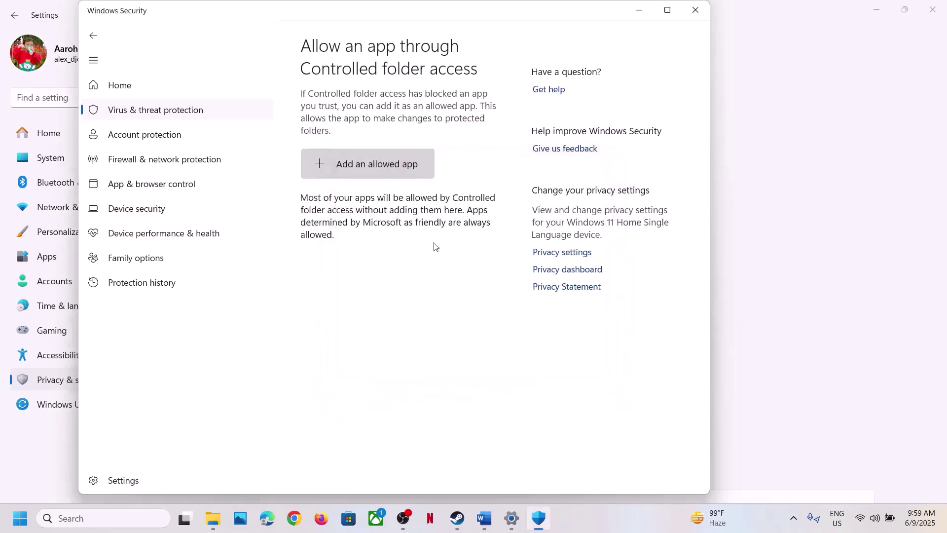
{"action": "left_click", "coordinate": [351, 167]}
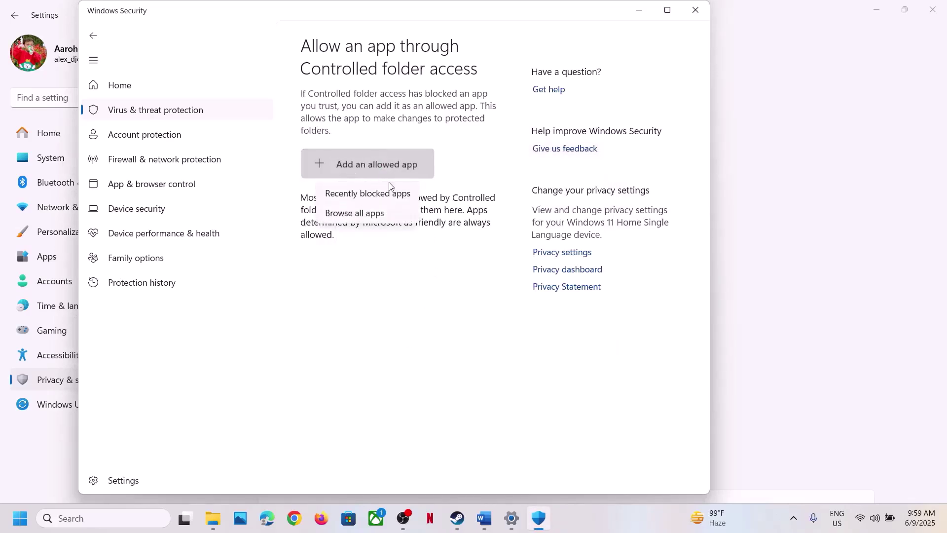
{"action": "left_click", "coordinate": [359, 214]}
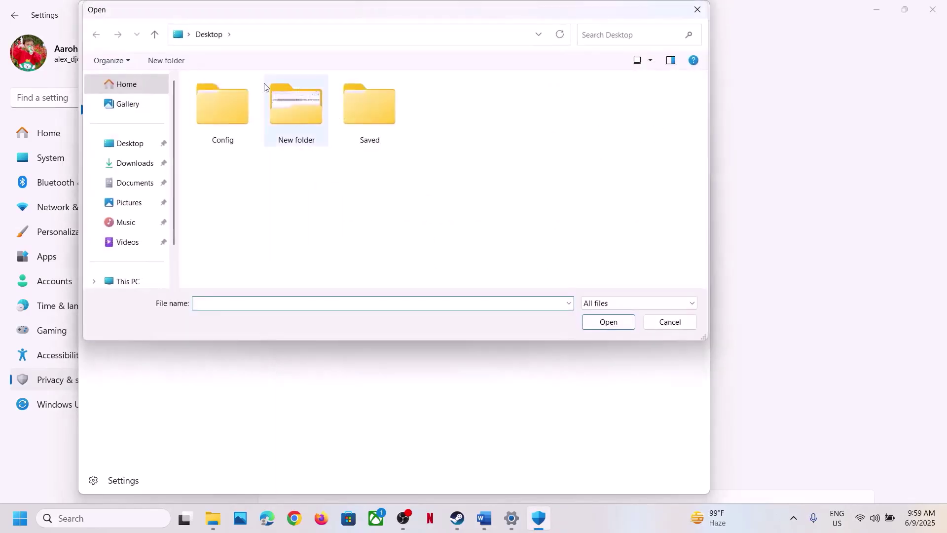
Browse to the Steam folder in Program Files (x86) on the C: drive.
{"action": "left_click", "coordinate": [128, 280]}
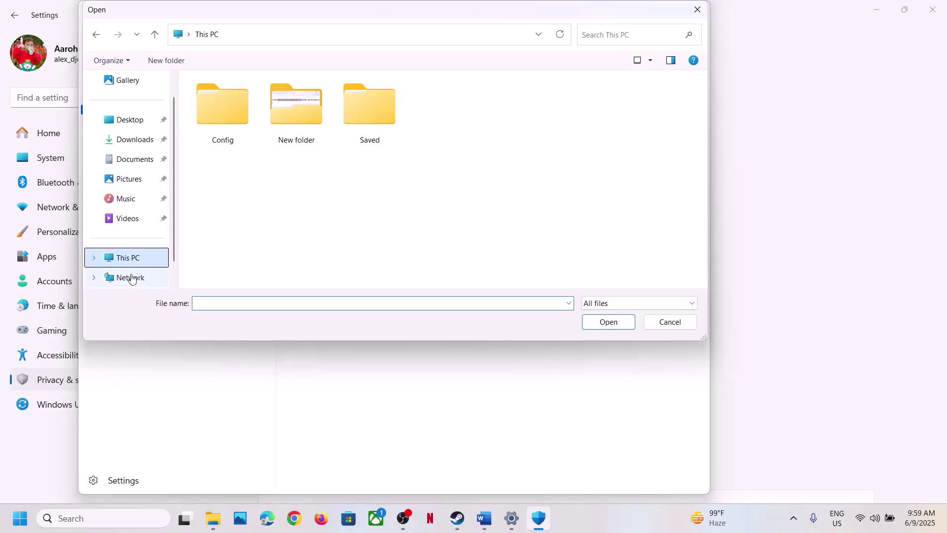
{"action": "double_click", "coordinate": [274, 108]}
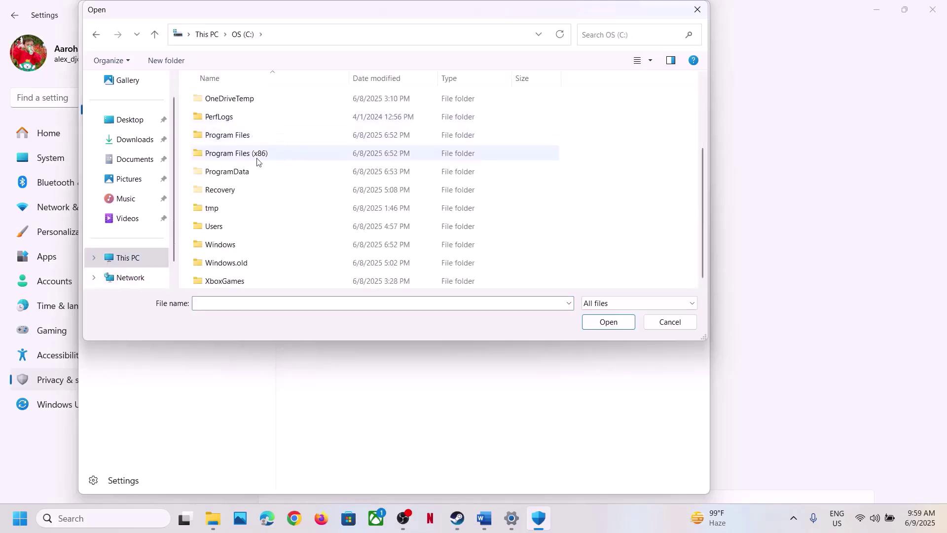
{"action": "double_click", "coordinate": [247, 157]}
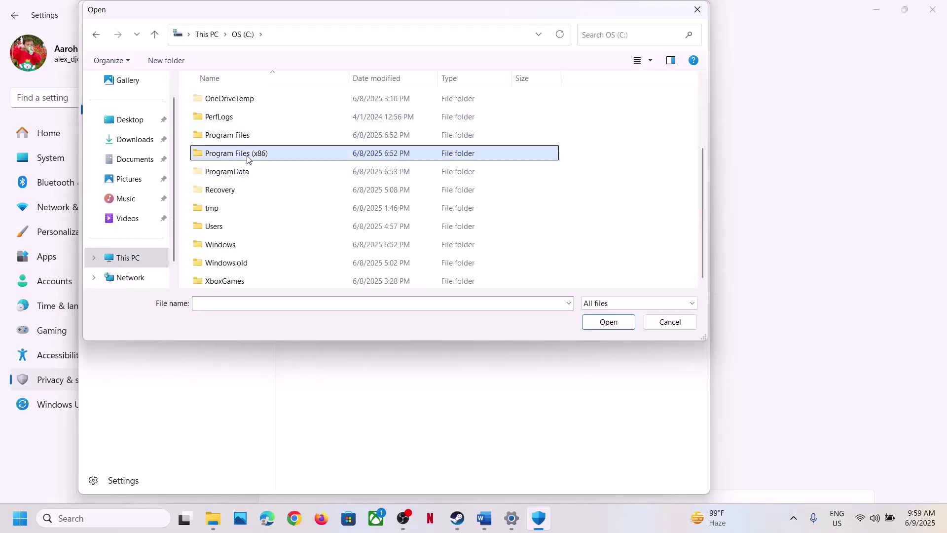
{"action": "scroll", "coordinate": [247, 157], "scroll_direction": "down", "scroll_amount": 5}
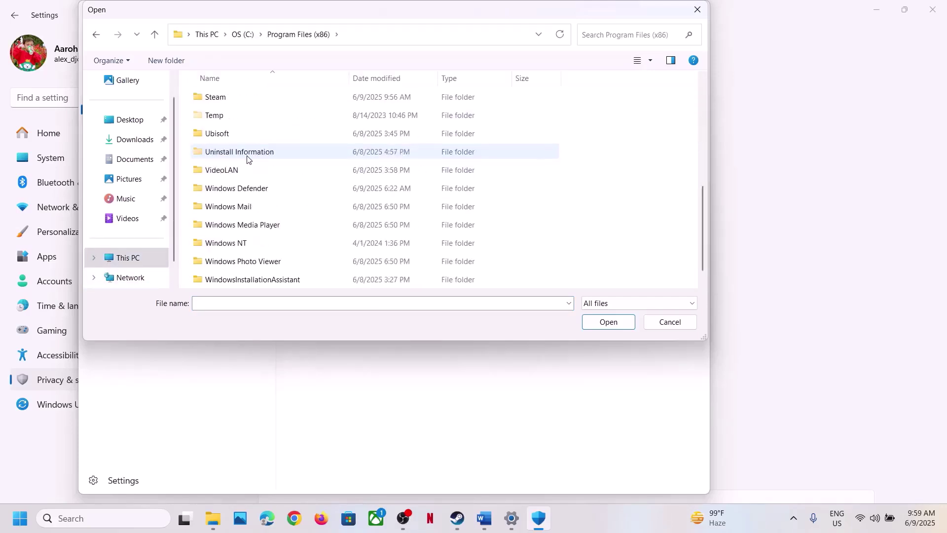
{"action": "double_click", "coordinate": [209, 104]}
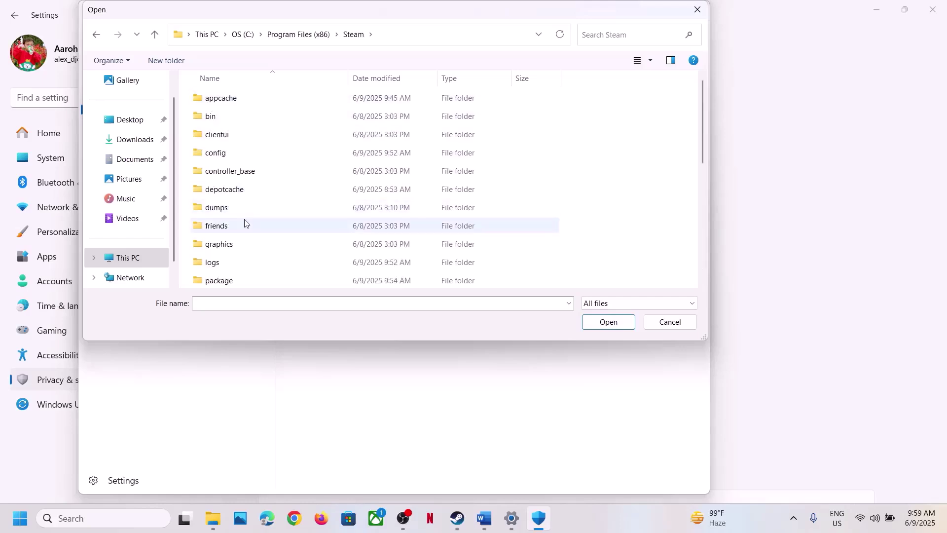
Open steamapps, common and the Lies of P folder, and add the LOP application as an allowed app.
{"action": "scroll", "coordinate": [244, 224], "scroll_direction": "down", "scroll_amount": 1}
{"action": "scroll", "coordinate": [244, 223], "scroll_direction": "down", "scroll_amount": 4}
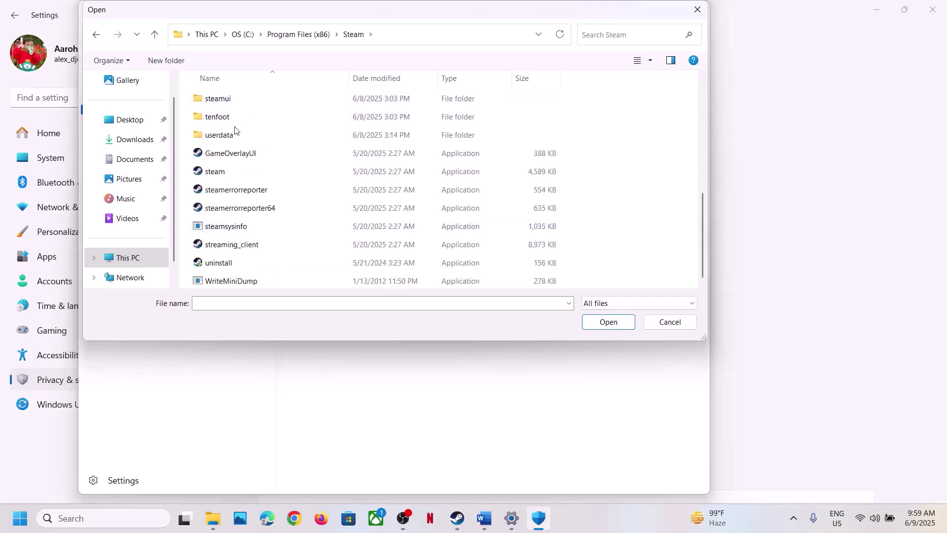
{"action": "scroll", "coordinate": [235, 130], "scroll_direction": "up", "scroll_amount": 2}
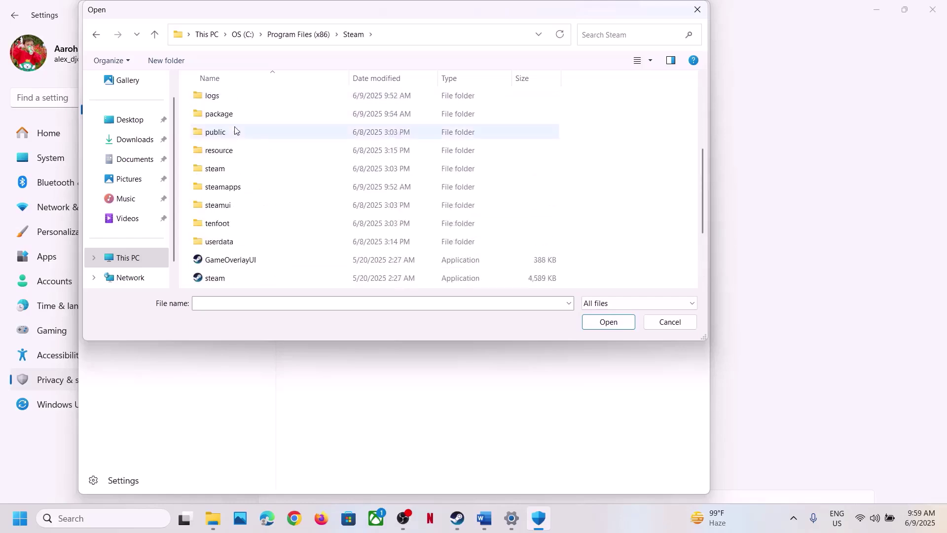
{"action": "double_click", "coordinate": [229, 190]}
{"action": "double_click", "coordinate": [211, 101]}
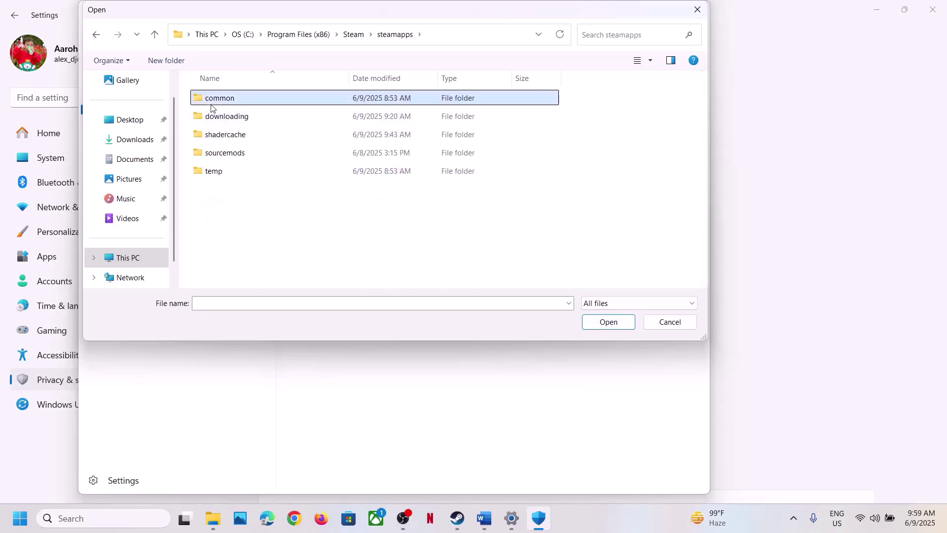
{"action": "double_click", "coordinate": [238, 105]}
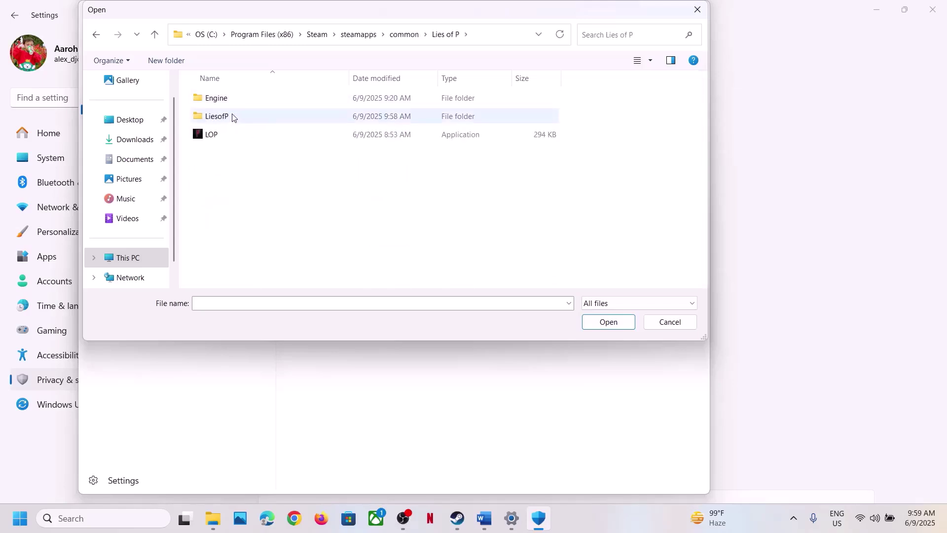
{"action": "left_click", "coordinate": [217, 135]}
{"action": "left_click", "coordinate": [605, 323]}
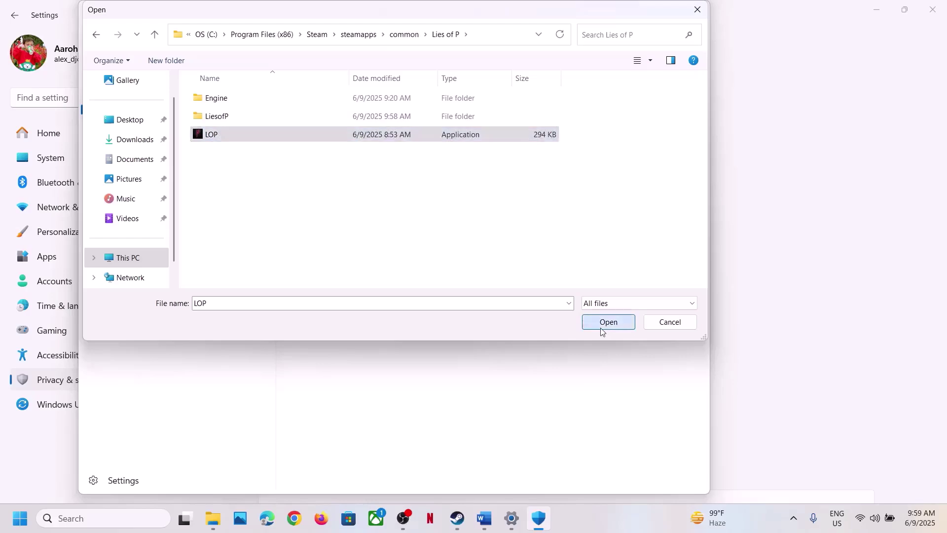
Add LOP-Win64-Shipping from LiesofP, Binaries, Win64 as an allowed app for Controlled folder access and close Windows Security.
{"action": "left_click", "coordinate": [376, 166]}
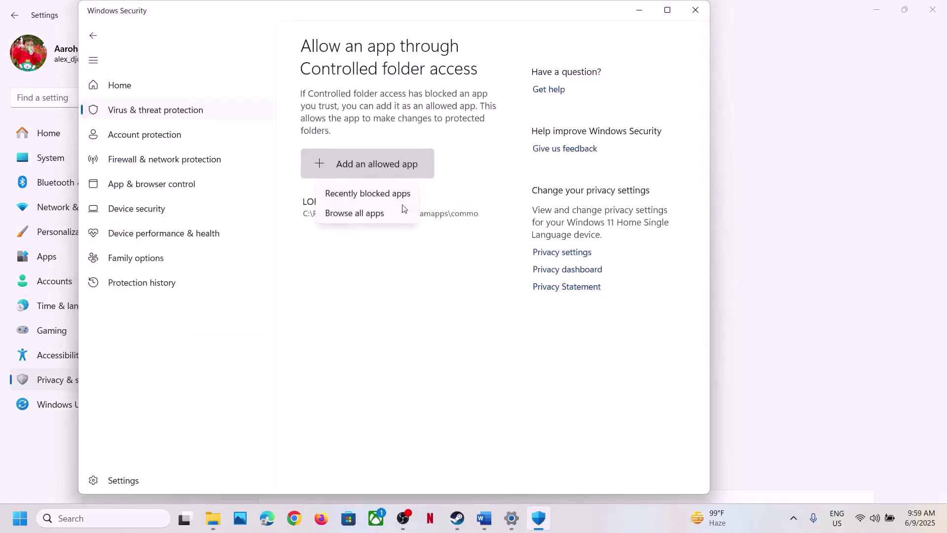
{"action": "left_click", "coordinate": [385, 208]}
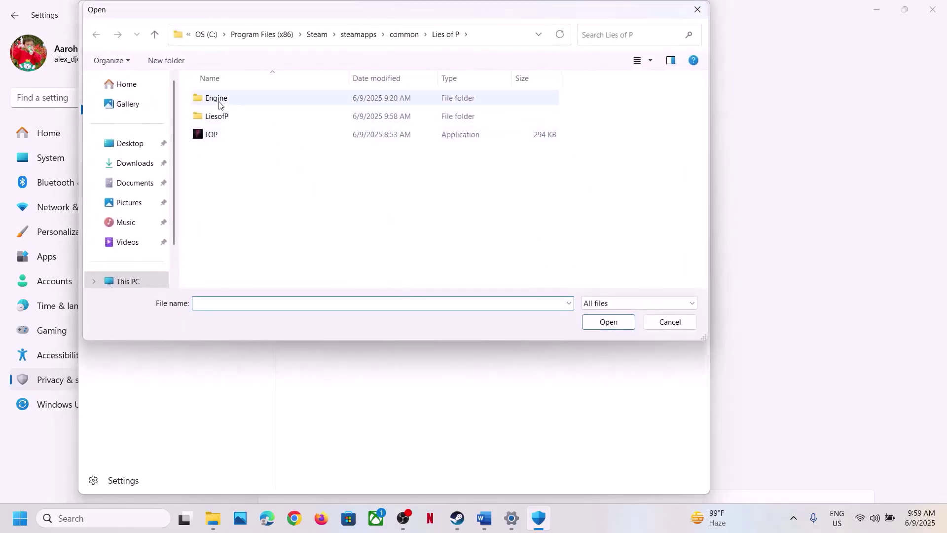
{"action": "double_click", "coordinate": [216, 116]}
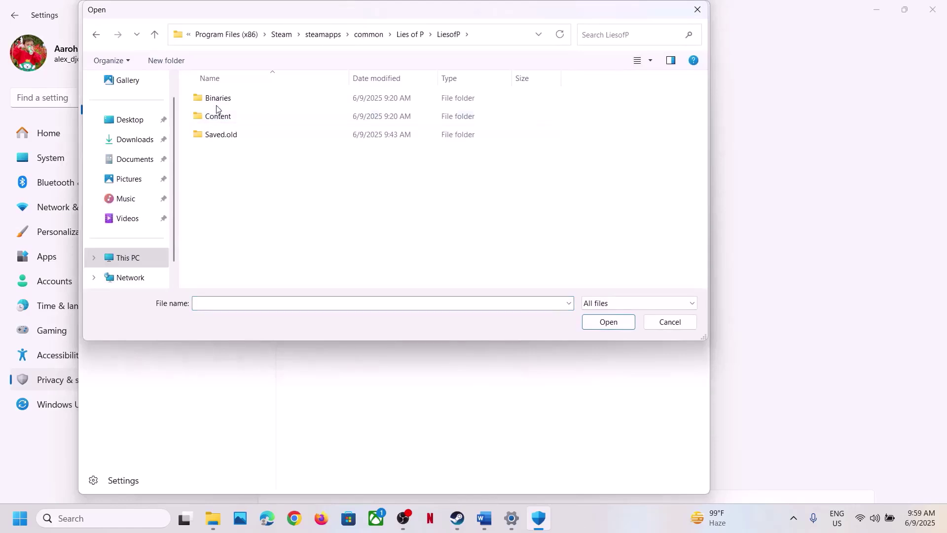
{"action": "double_click", "coordinate": [217, 102]}
{"action": "double_click", "coordinate": [217, 101]}
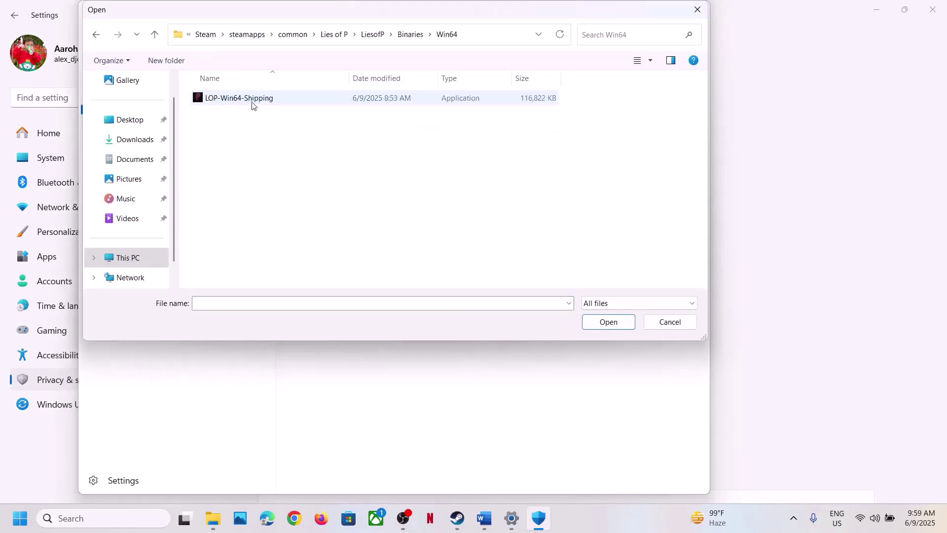
{"action": "left_click", "coordinate": [273, 99]}
{"action": "left_click", "coordinate": [589, 318]}
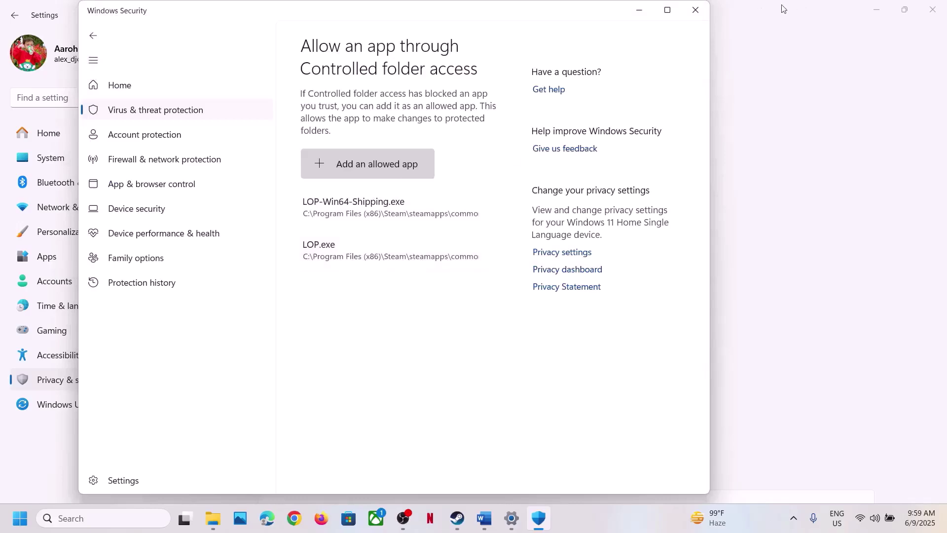
{"action": "left_click", "coordinate": [695, 10]}
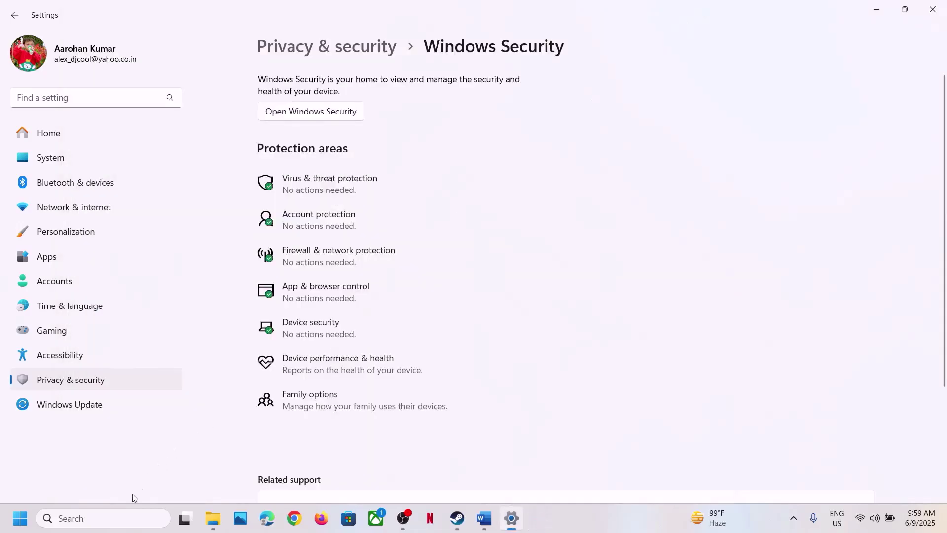
Open Control Panel and go to the list of apps allowed through Windows Defender Firewall.
{"action": "left_click", "coordinate": [113, 515]}
{"action": "type", "text": "control"}
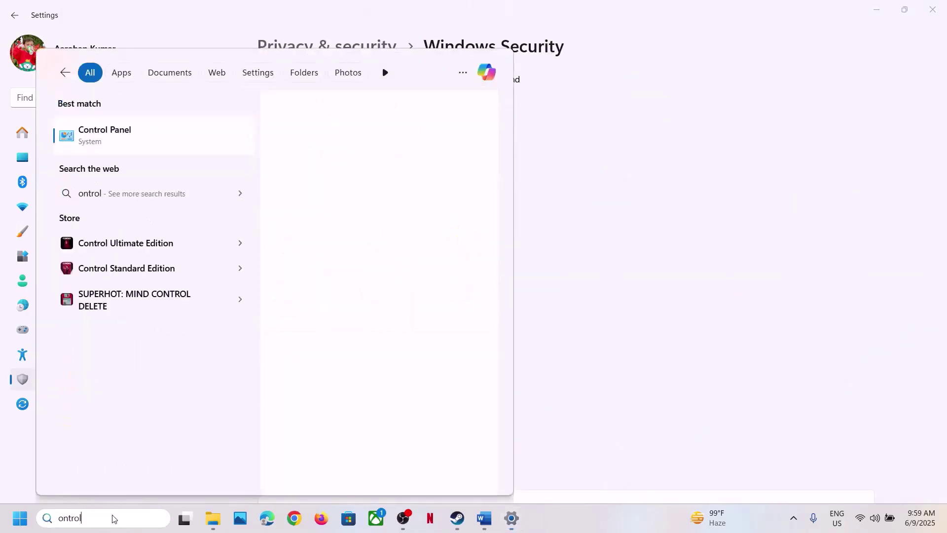
{"action": "key", "text": "Return"}
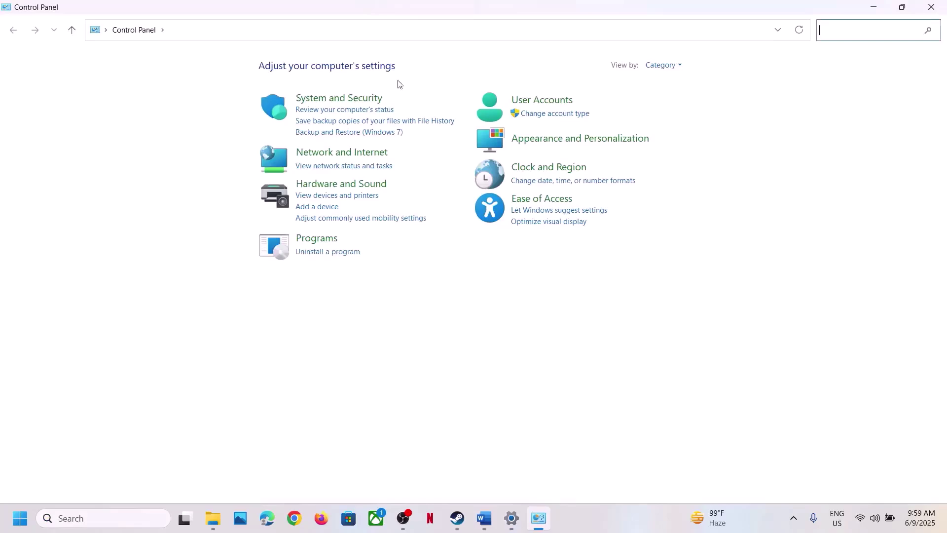
{"action": "left_click", "coordinate": [327, 98]}
{"action": "left_click", "coordinate": [208, 106]}
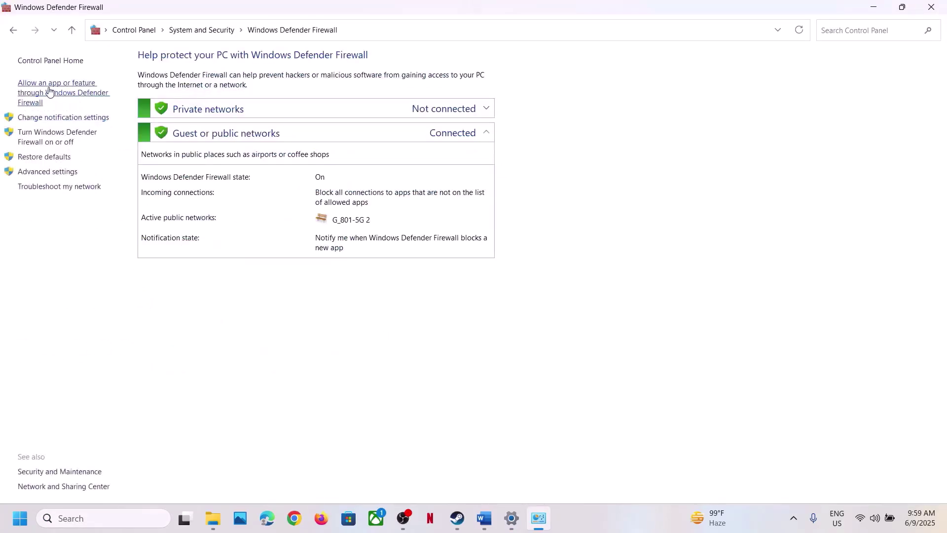
{"action": "left_click", "coordinate": [77, 93]}
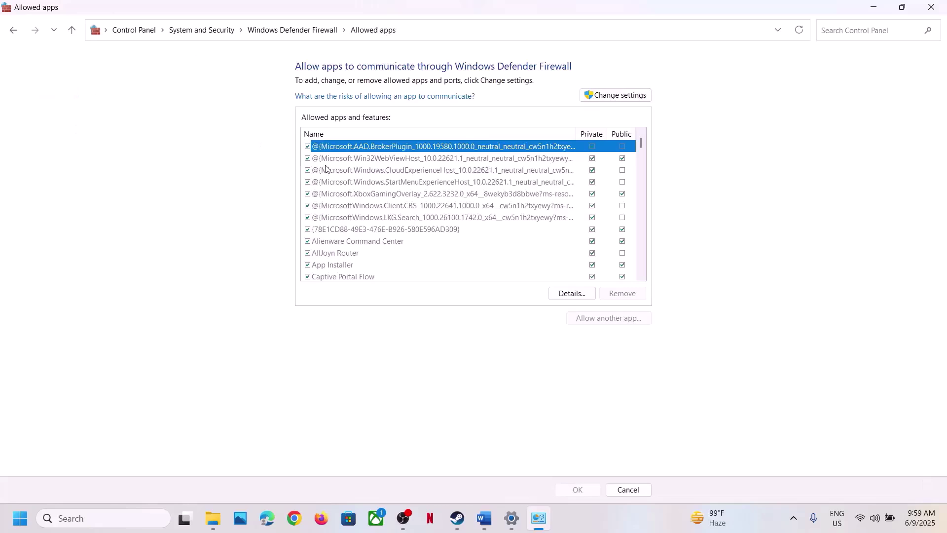
Unlock the firewall's allowed apps list for changes and start browsing for another app to allow.
{"action": "left_click", "coordinate": [631, 95]}
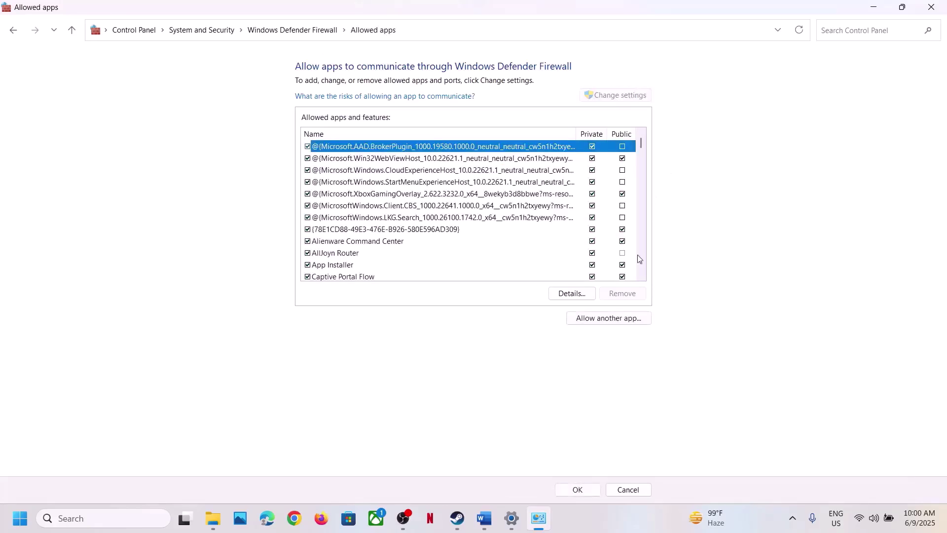
{"action": "left_click", "coordinate": [609, 311]}
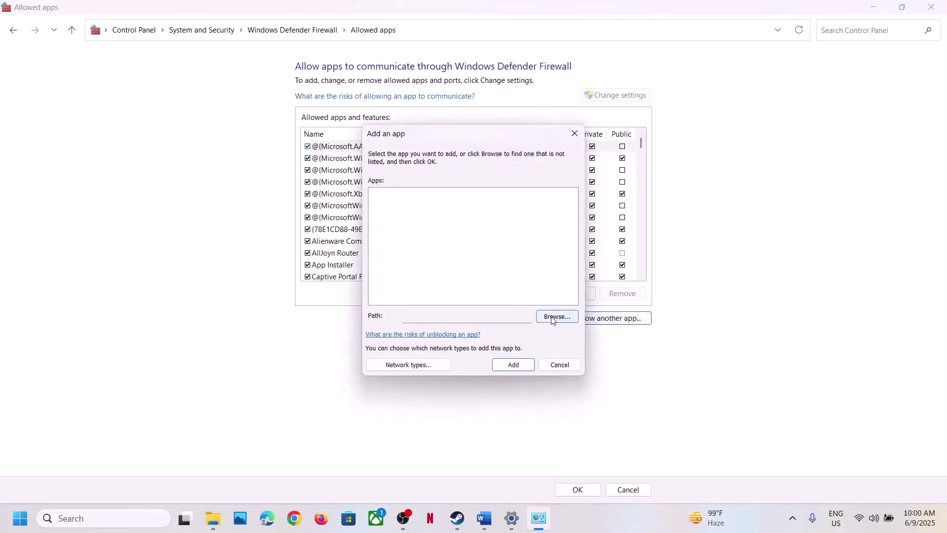
{"action": "left_click", "coordinate": [550, 316]}
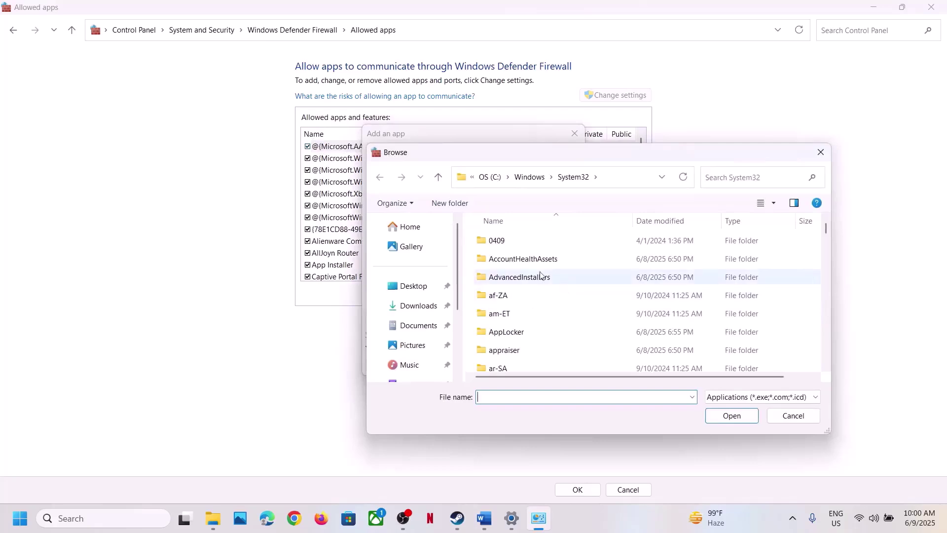
Browse to the Steam folder in Program Files (x86) on the C: drive, minimizing the audio driver installer window.
{"action": "scroll", "coordinate": [428, 333], "scroll_direction": "down", "scroll_amount": 3}
{"action": "left_click", "coordinate": [413, 340]}
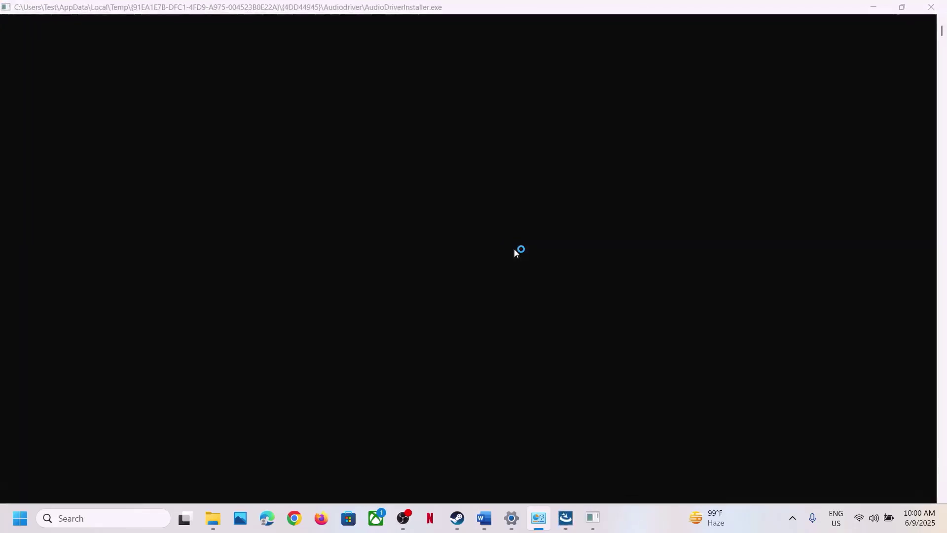
{"action": "left_click", "coordinate": [873, 7]}
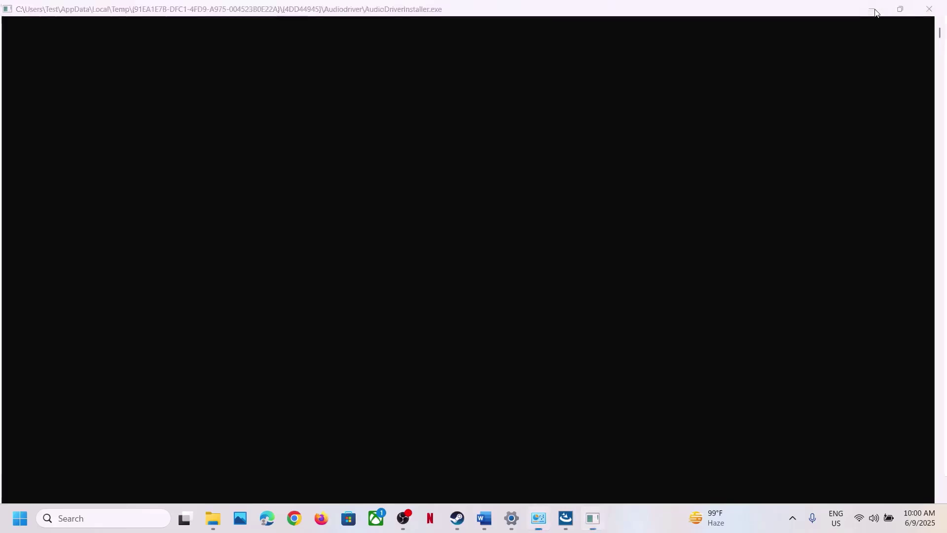
{"action": "scroll", "coordinate": [537, 305], "scroll_direction": "down", "scroll_amount": 2}
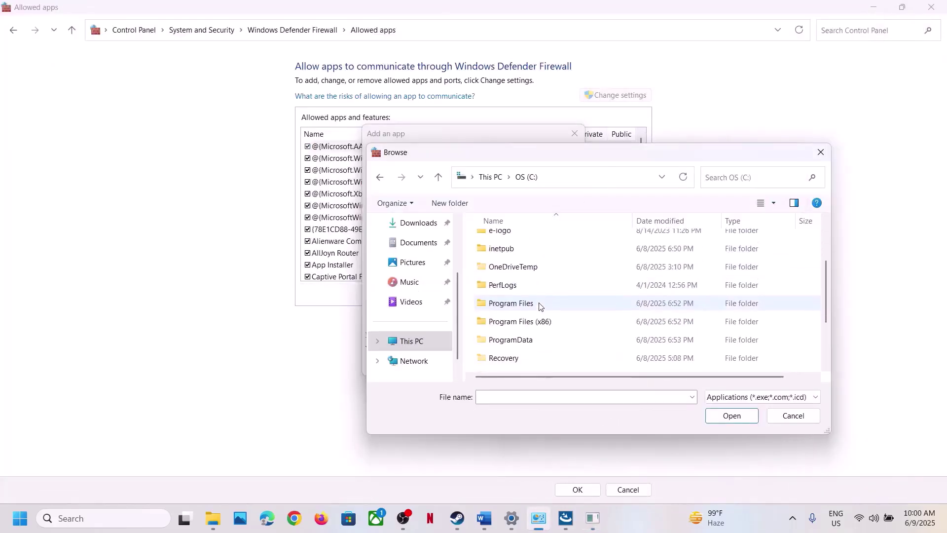
{"action": "double_click", "coordinate": [533, 314]}
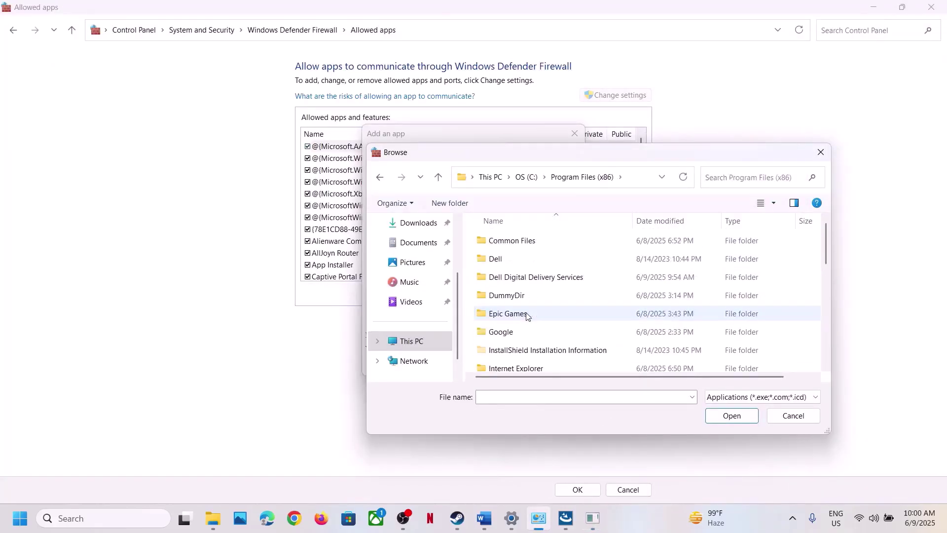
{"action": "scroll", "coordinate": [527, 316], "scroll_direction": "down", "scroll_amount": 2}
{"action": "scroll", "coordinate": [528, 316], "scroll_direction": "down", "scroll_amount": 1}
{"action": "double_click", "coordinate": [511, 323]}
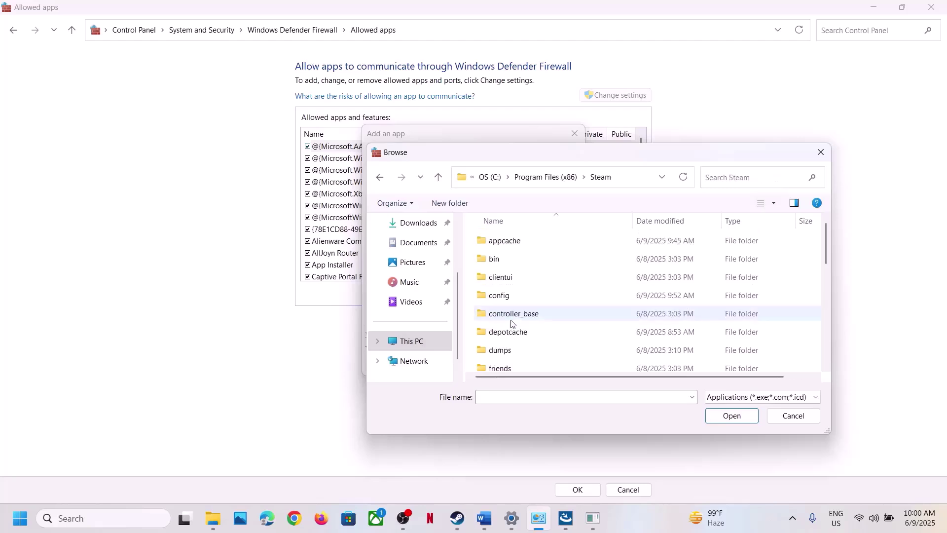
Open the Lies of P folder inside Steam's steamapps and common folders.
{"action": "scroll", "coordinate": [510, 323], "scroll_direction": "down", "scroll_amount": 2}
{"action": "scroll", "coordinate": [511, 323], "scroll_direction": "down", "scroll_amount": 3}
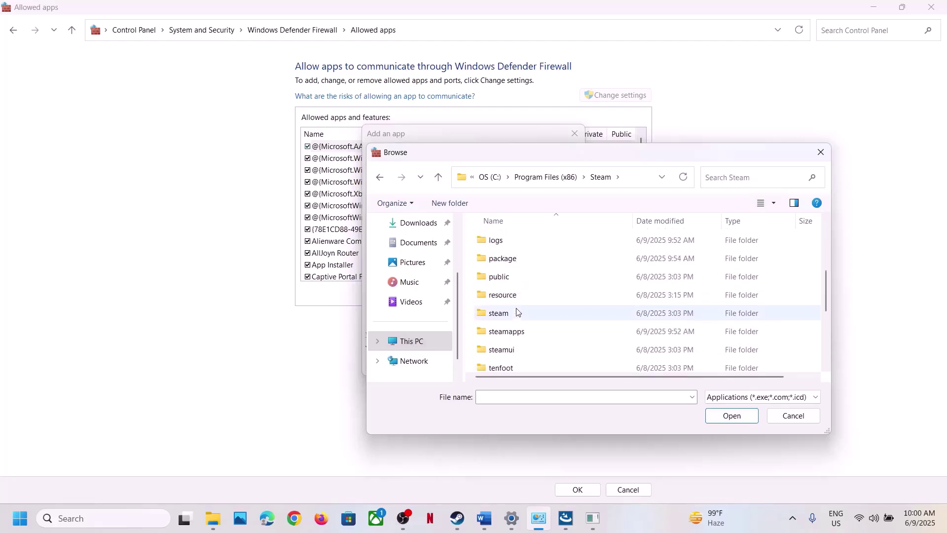
{"action": "double_click", "coordinate": [507, 334]}
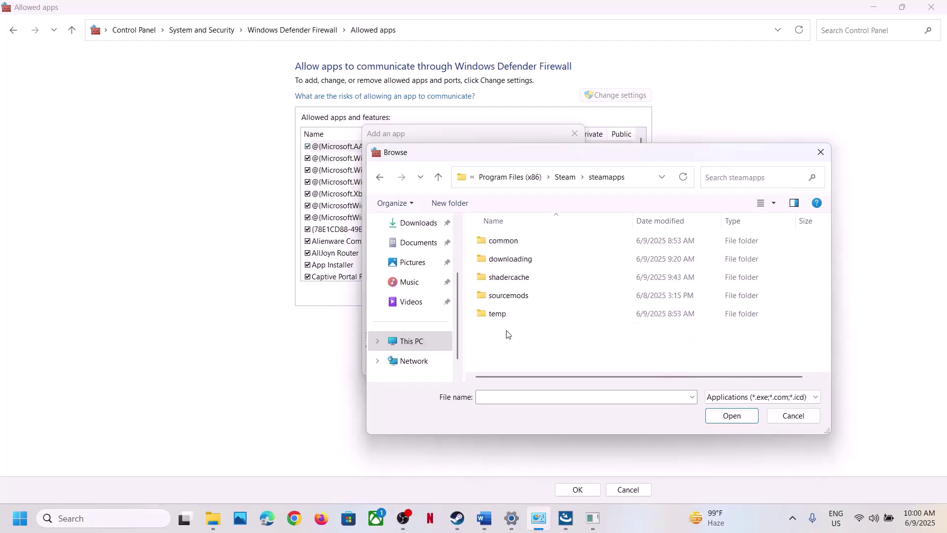
{"action": "left_click", "coordinate": [511, 246]}
{"action": "double_click", "coordinate": [511, 246]}
{"action": "double_click", "coordinate": [516, 244]}
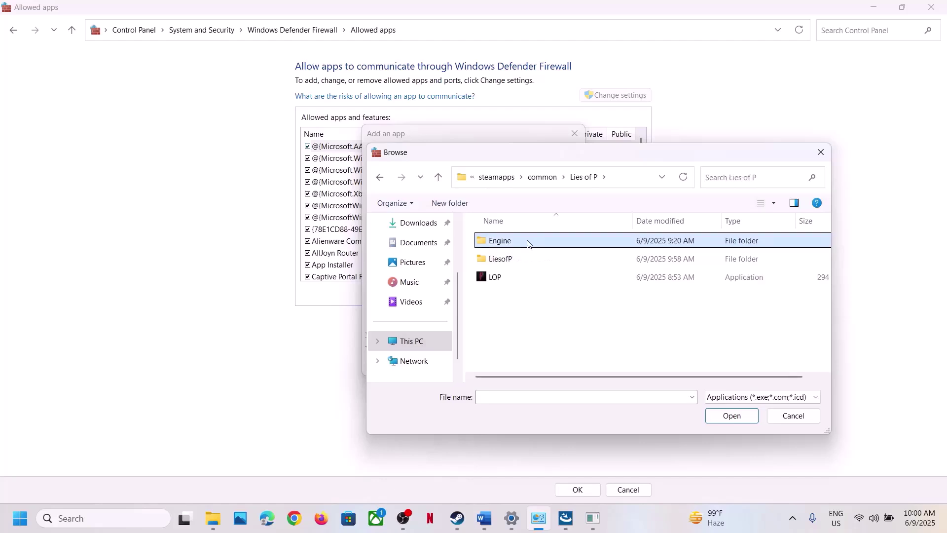
Try to add the LOP application to the apps allowed through Windows Defender Firewall.
{"action": "left_click", "coordinate": [500, 280]}
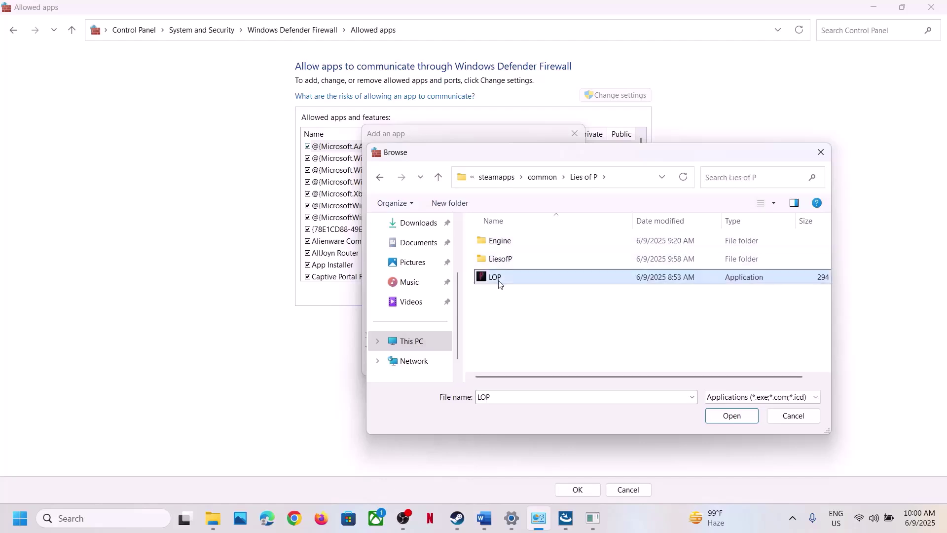
{"action": "left_click", "coordinate": [721, 420]}
{"action": "left_click", "coordinate": [503, 364]}
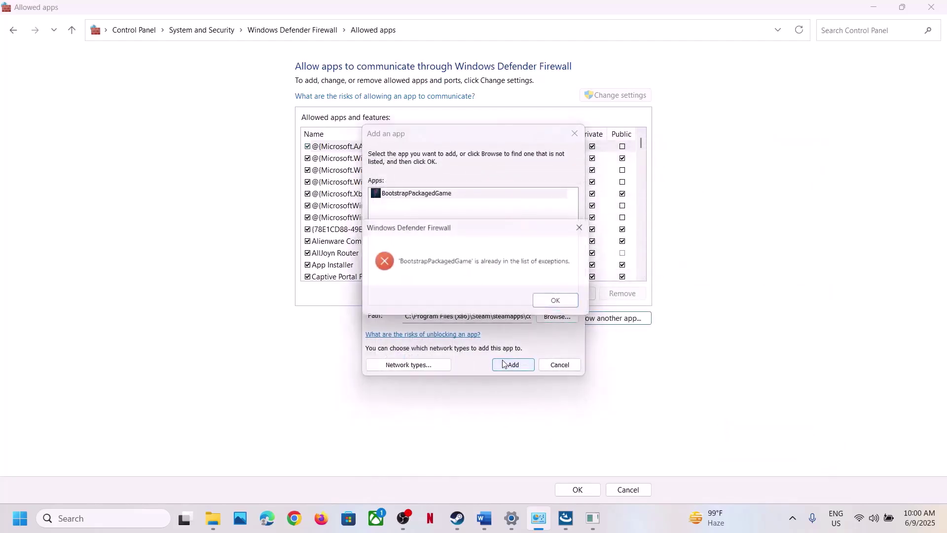
{"action": "left_click", "coordinate": [562, 302]}
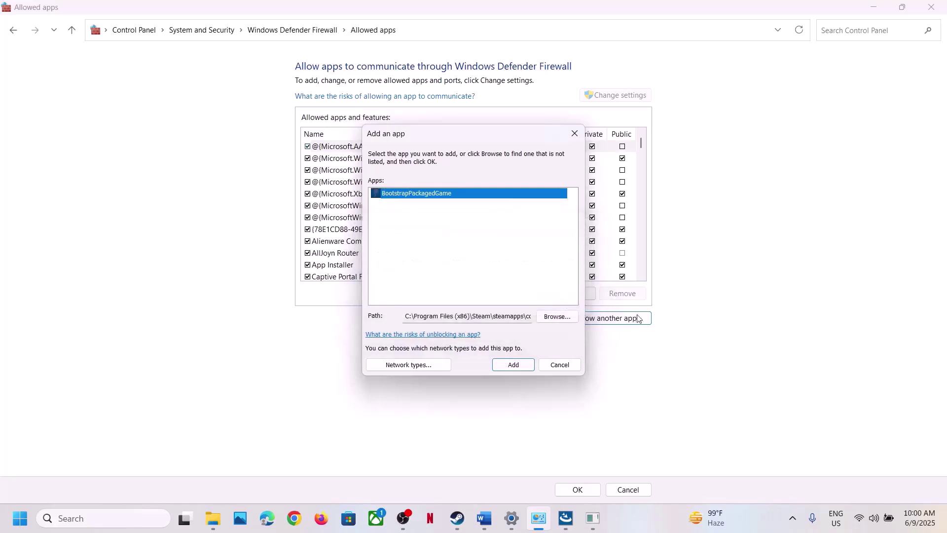
Add LOP-Win64-Shipping from LiesofP, Binaries, Win64 to the firewall's allowed apps, select its entry, and close the Control Panel and Settings windows.
{"action": "left_click", "coordinate": [561, 318]}
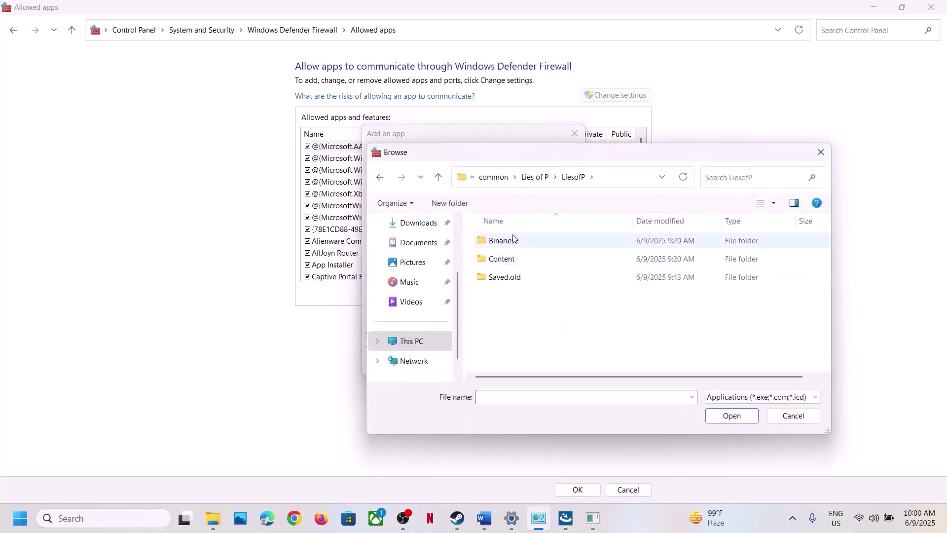
{"action": "double_click", "coordinate": [515, 241]}
{"action": "double_click", "coordinate": [513, 240]}
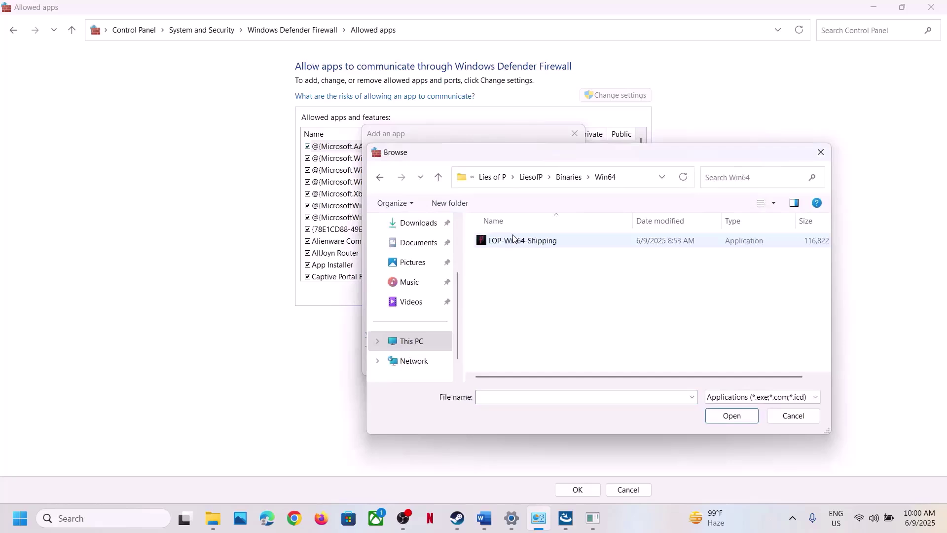
{"action": "left_click", "coordinate": [545, 241]}
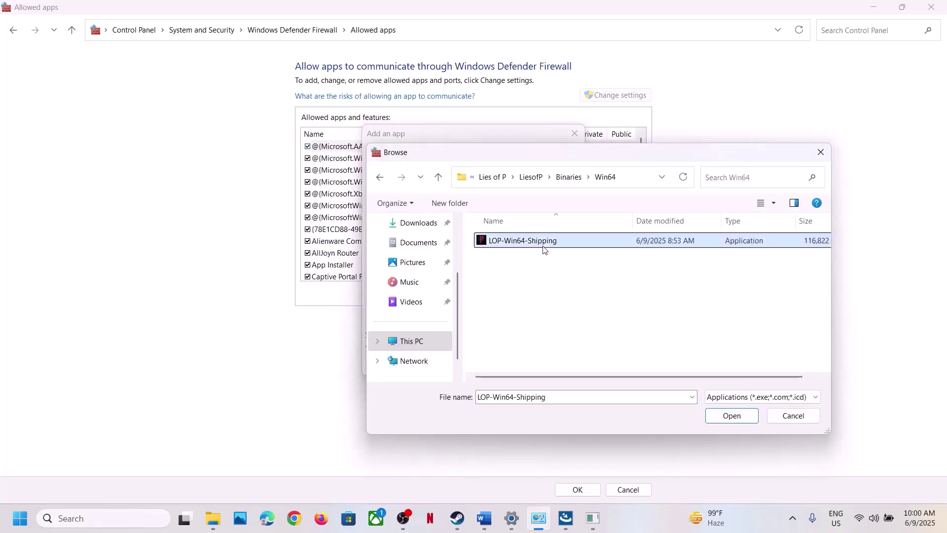
{"action": "left_click", "coordinate": [731, 414]}
{"action": "left_click", "coordinate": [513, 365]}
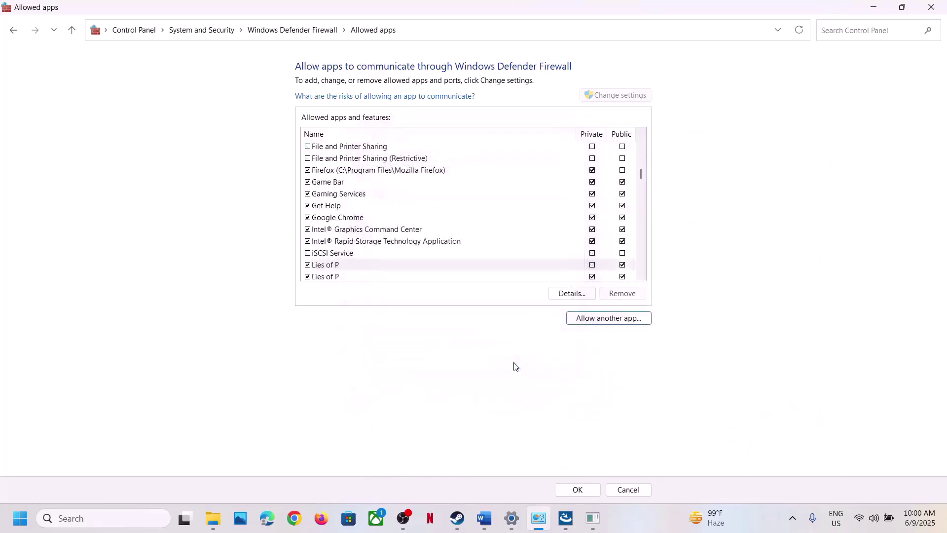
{"action": "left_click", "coordinate": [323, 268]}
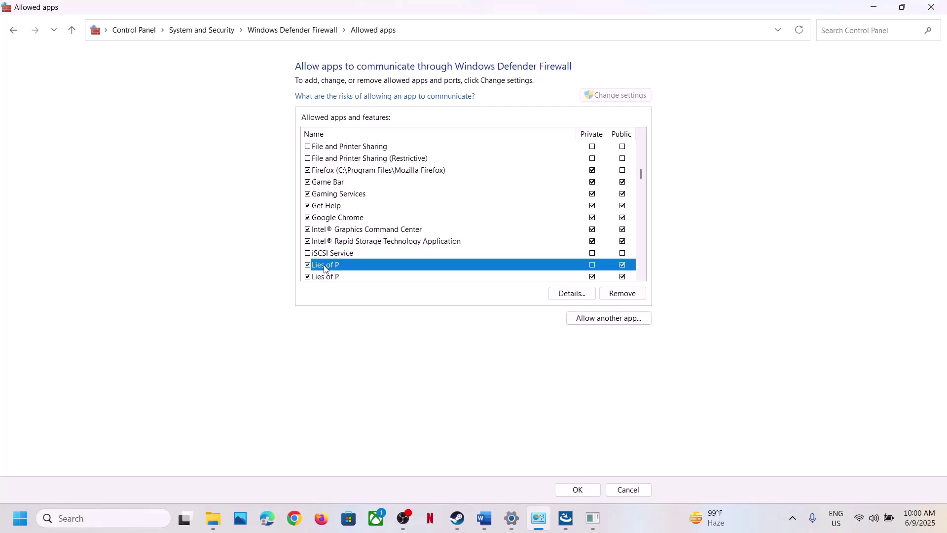
{"action": "left_click", "coordinate": [941, 7]}
{"action": "left_click", "coordinate": [941, 7]}
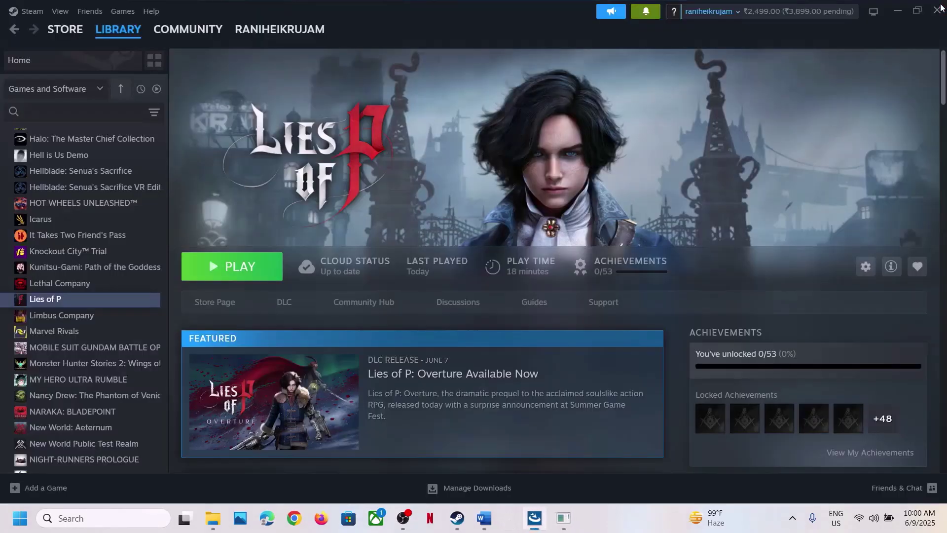
Switch to the Word document and go to Step 8 on disabling Steam Overlay and closing overlay apps.
{"action": "left_click", "coordinate": [486, 527]}
{"action": "scroll", "coordinate": [409, 386], "scroll_direction": "down", "scroll_amount": 3}
{"action": "scroll", "coordinate": [409, 387], "scroll_direction": "down", "scroll_amount": 1}
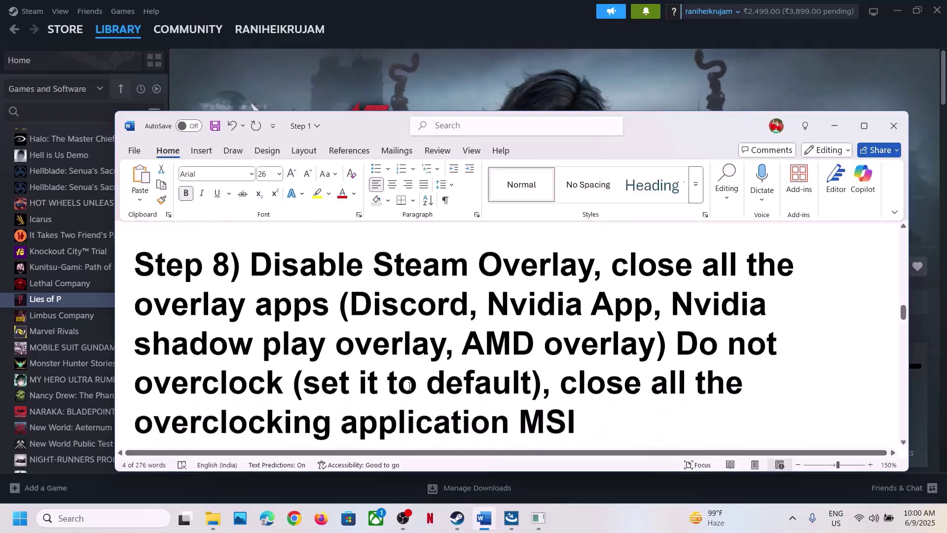
Switch to Steam, turn off the in-game Steam Overlay in the Lies of P properties, and close the properties window.
{"action": "left_click", "coordinate": [470, 107]}
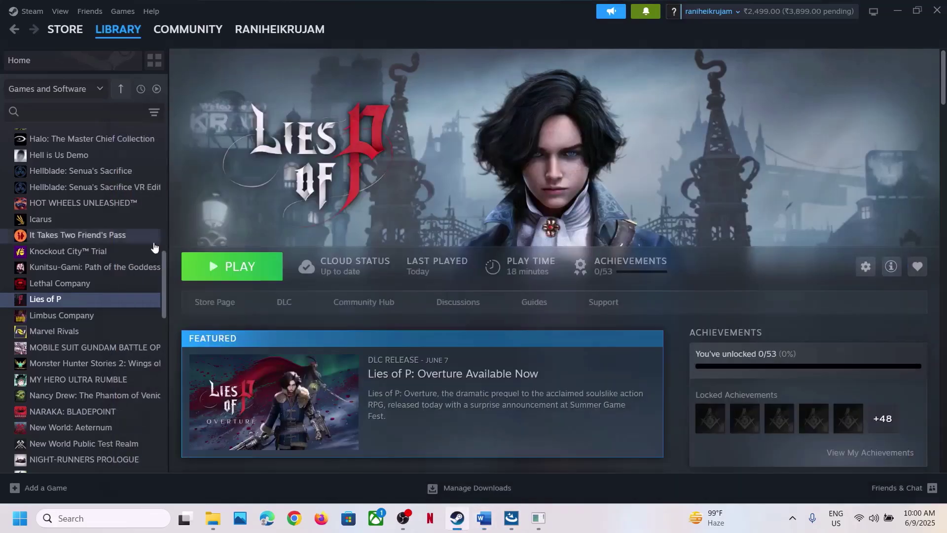
{"action": "right_click", "coordinate": [108, 300]}
{"action": "left_click", "coordinate": [163, 395]}
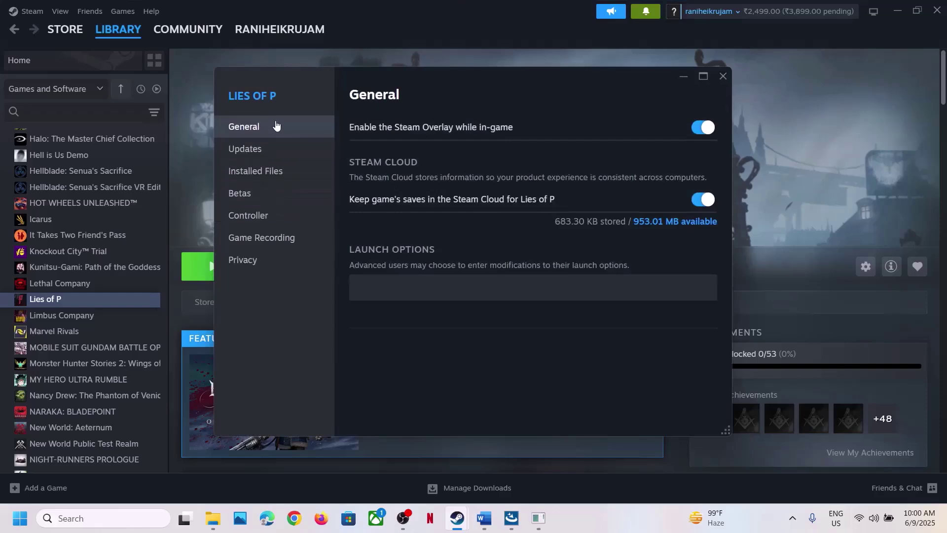
{"action": "left_click", "coordinate": [696, 132]}
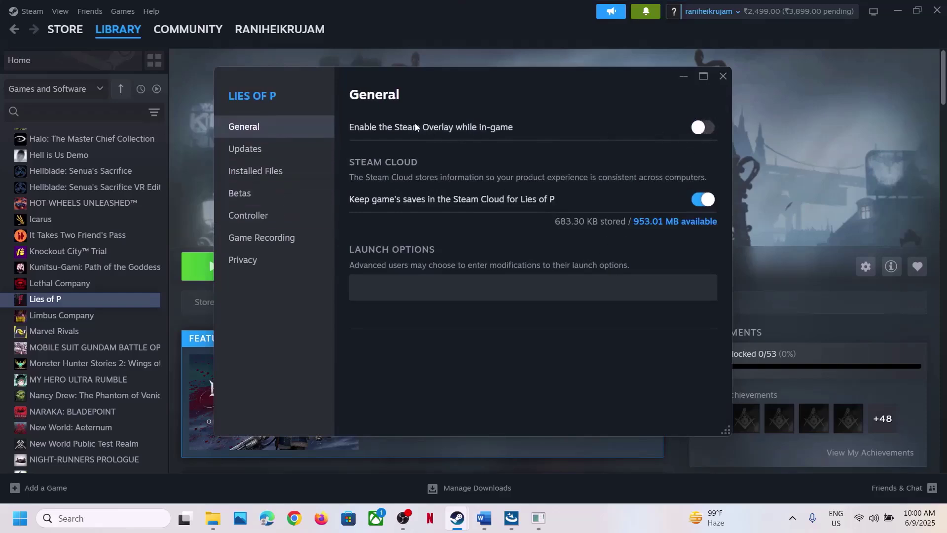
{"action": "left_click", "coordinate": [713, 81]}
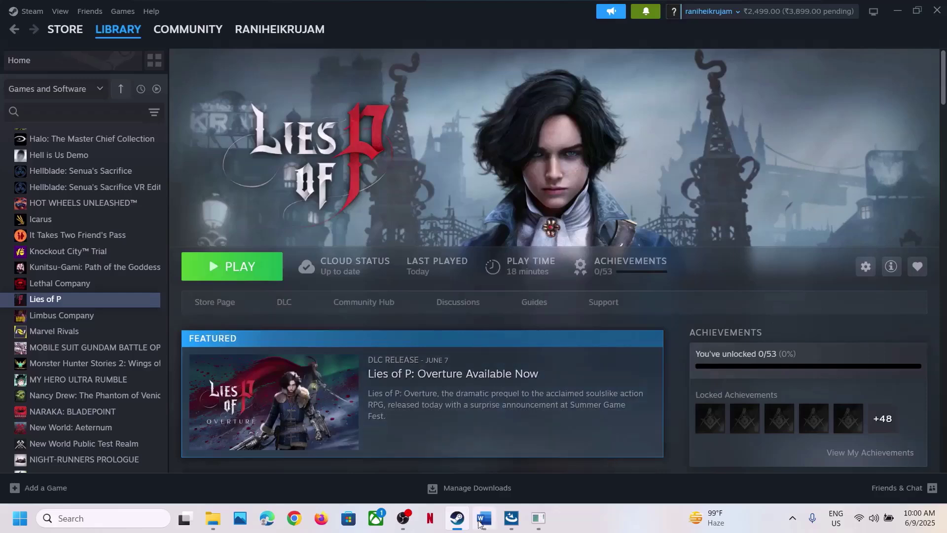
Switch to the Word document, maximize it, and examine Step 8 on closing overlay apps and overclocking applications such as MSI Afterburner/Rivatuner.
{"action": "left_click", "coordinate": [480, 530]}
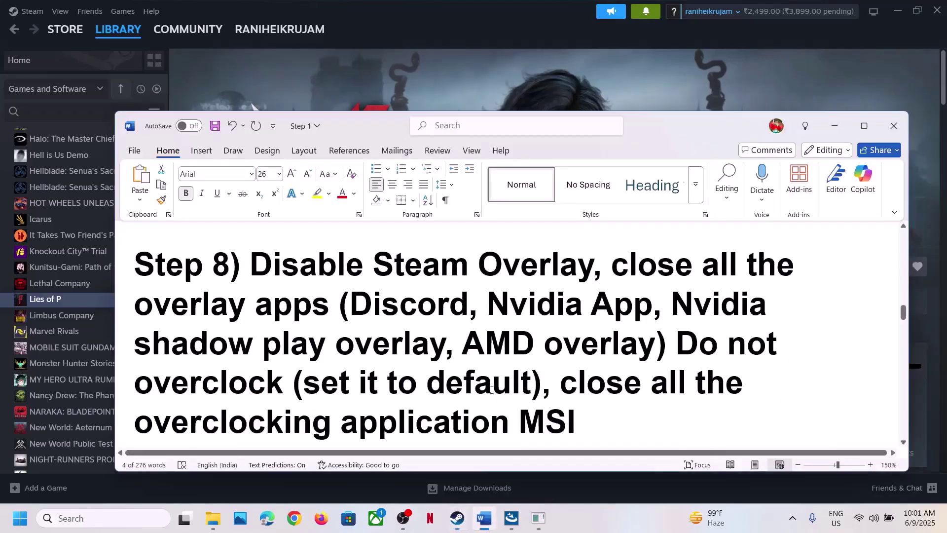
{"action": "double_click", "coordinate": [379, 318]}
{"action": "left_click", "coordinate": [587, 382]}
{"action": "double_click", "coordinate": [518, 310]}
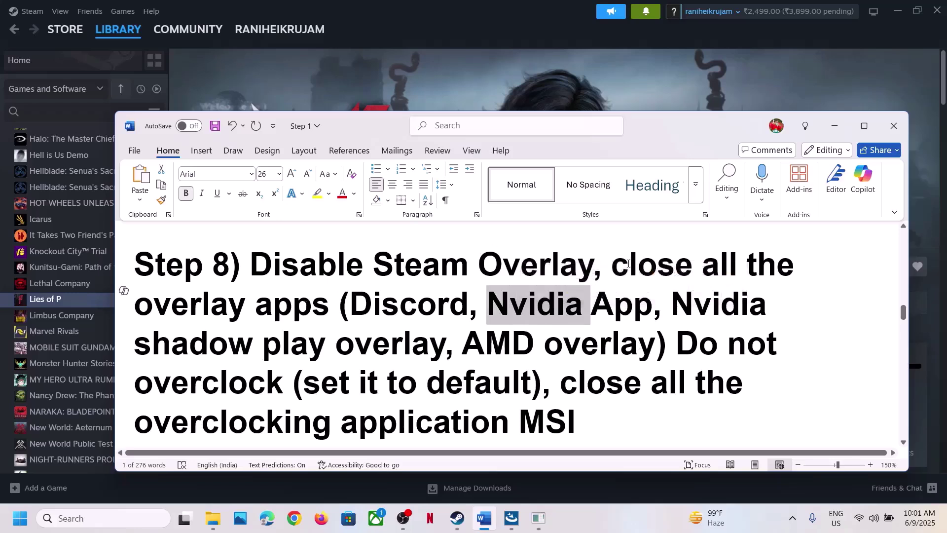
{"action": "left_click_drag", "start_coordinate": [621, 264], "coordinate": [496, 413]}
{"action": "scroll", "coordinate": [496, 413], "scroll_direction": "down", "scroll_amount": 2}
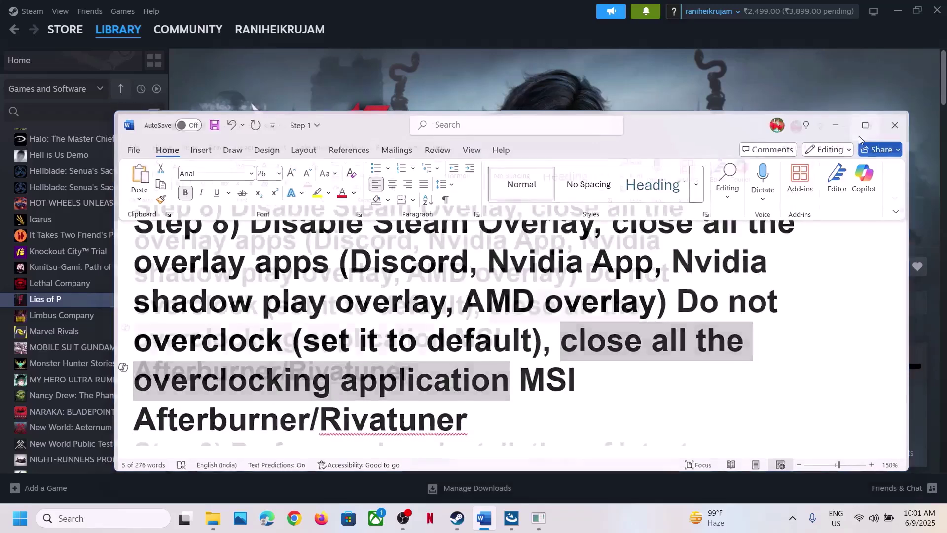
{"action": "left_click", "coordinate": [862, 128]}
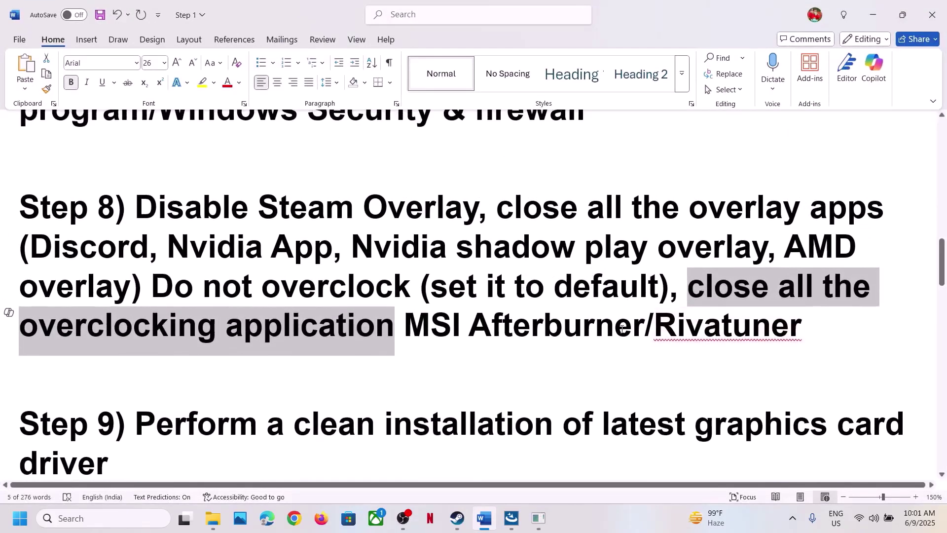
{"action": "left_click", "coordinate": [621, 327]}
{"action": "left_click_drag", "start_coordinate": [690, 280], "coordinate": [803, 329]}
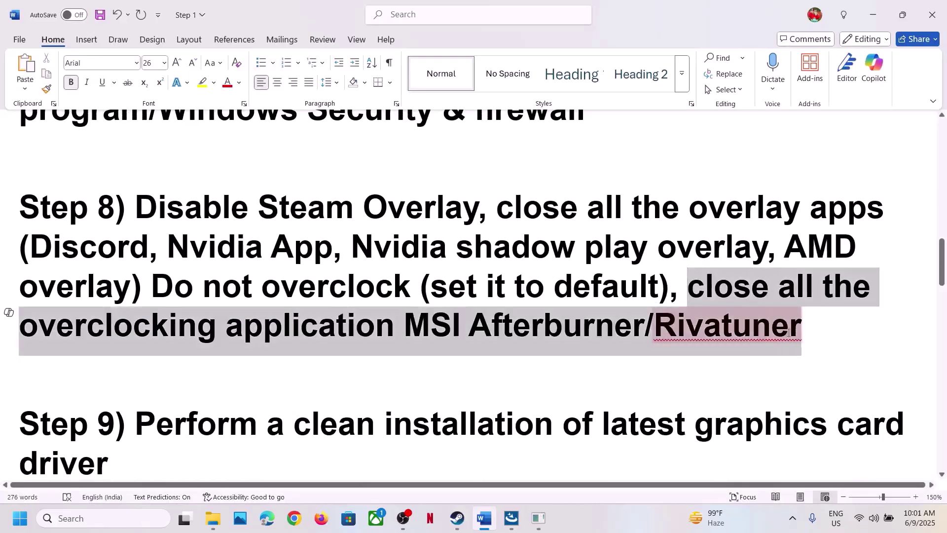
Read Step 9 on a clean graphics card driver installation, including the NVIDIA and AMD download links.
{"action": "scroll", "coordinate": [373, 364], "scroll_direction": "down", "scroll_amount": 3}
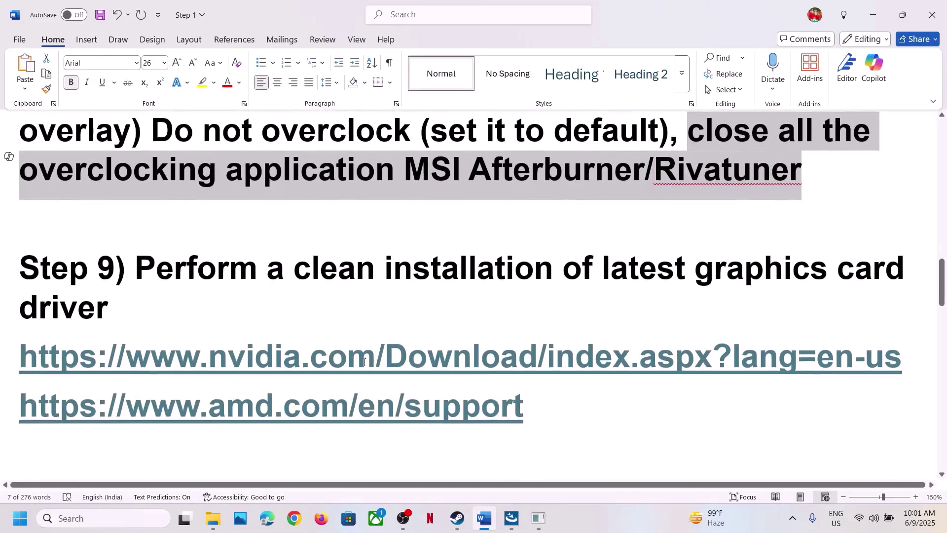
{"action": "left_click_drag", "start_coordinate": [185, 278], "coordinate": [765, 288]}
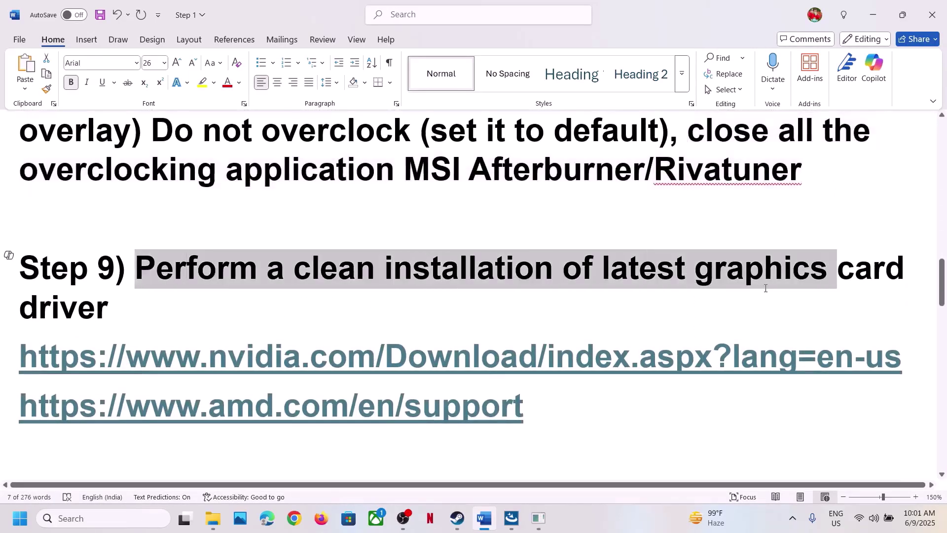
{"action": "left_click_drag", "start_coordinate": [300, 357], "coordinate": [573, 365]}
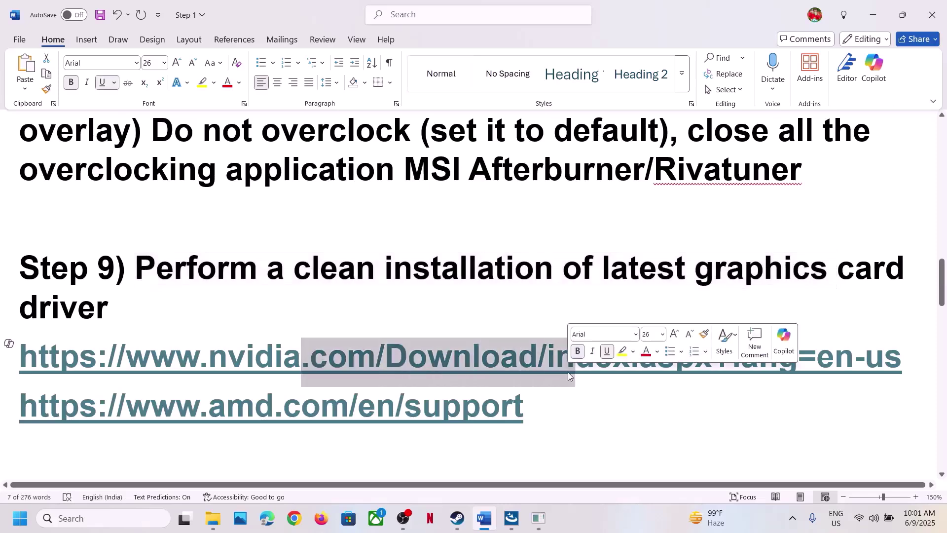
{"action": "triple_click", "coordinate": [262, 422]}
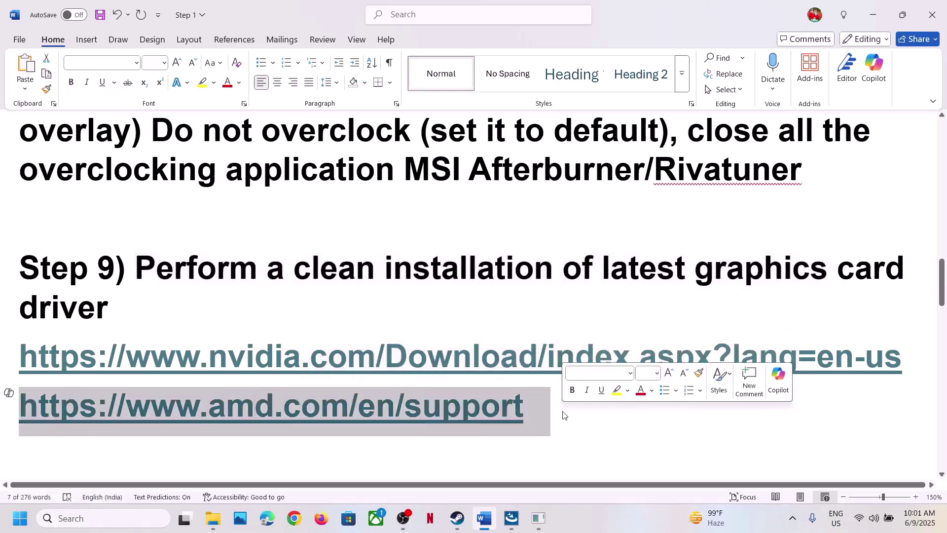
On the NVIDIA Drivers page, search for drivers for the GeForce RTX 3050 Laptop GPU on Windows 11, English (US).
{"action": "left_click", "coordinate": [652, 519]}
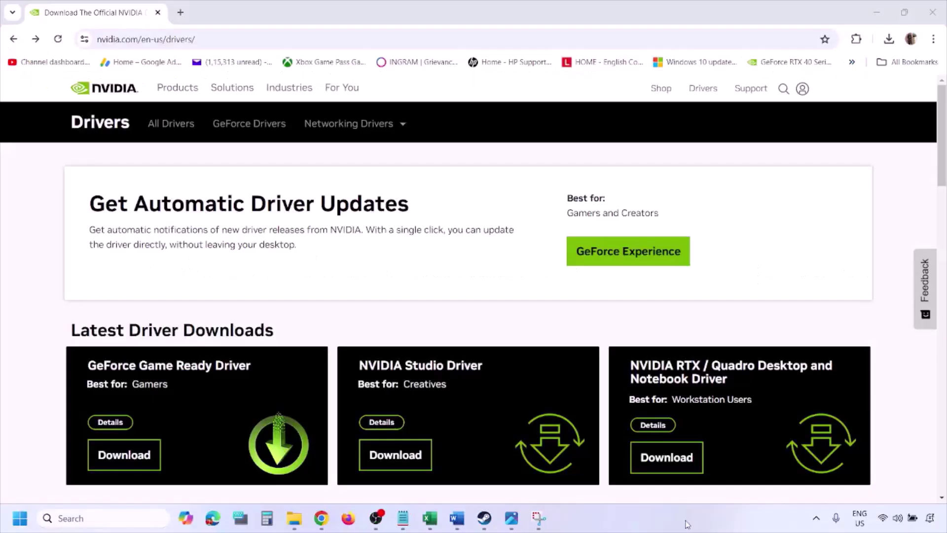
{"action": "scroll", "coordinate": [221, 301], "scroll_direction": "down", "scroll_amount": 8}
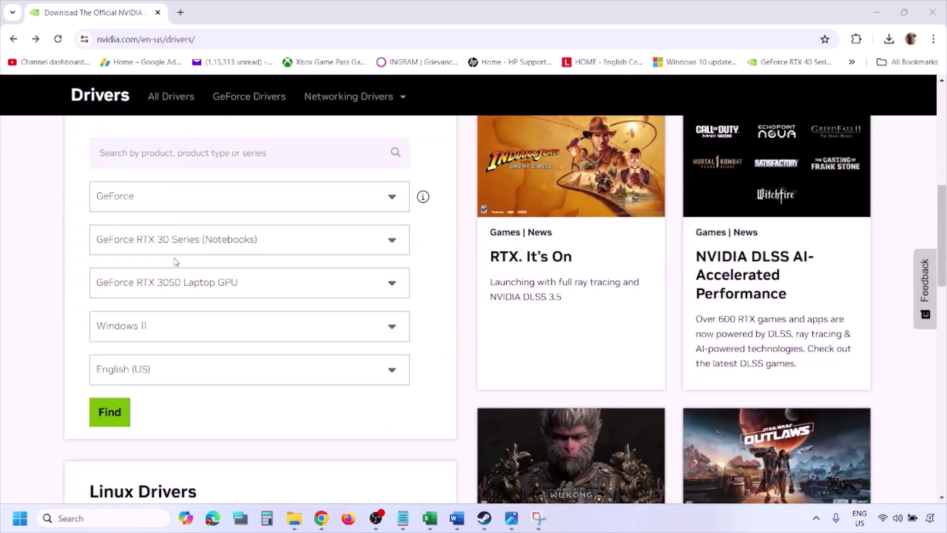
{"action": "left_click", "coordinate": [157, 330]}
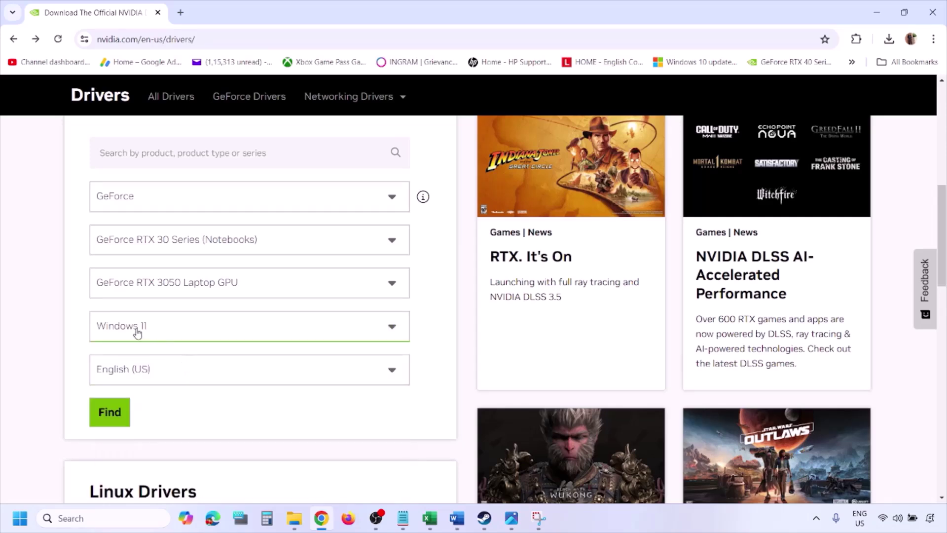
{"action": "left_click", "coordinate": [110, 412]}
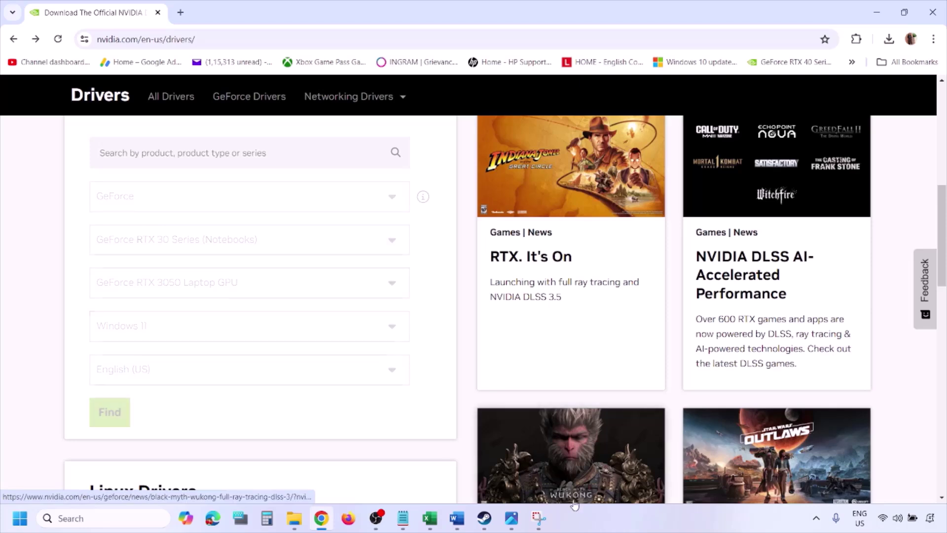
Switch to Photos, review the driver download and clean installation screenshots 1.png to 5.png, and open the Windows power options.
{"action": "left_click", "coordinate": [512, 524]}
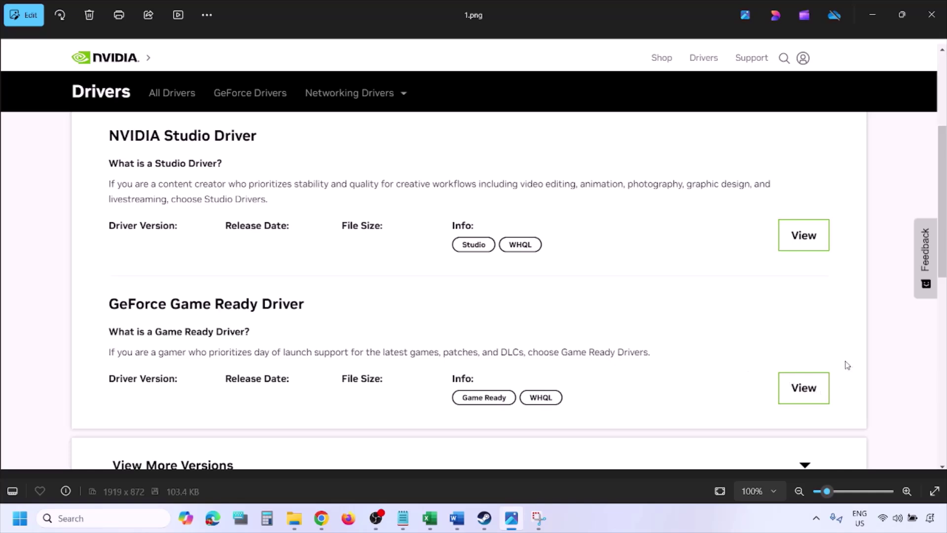
{"action": "key", "text": "Right"}
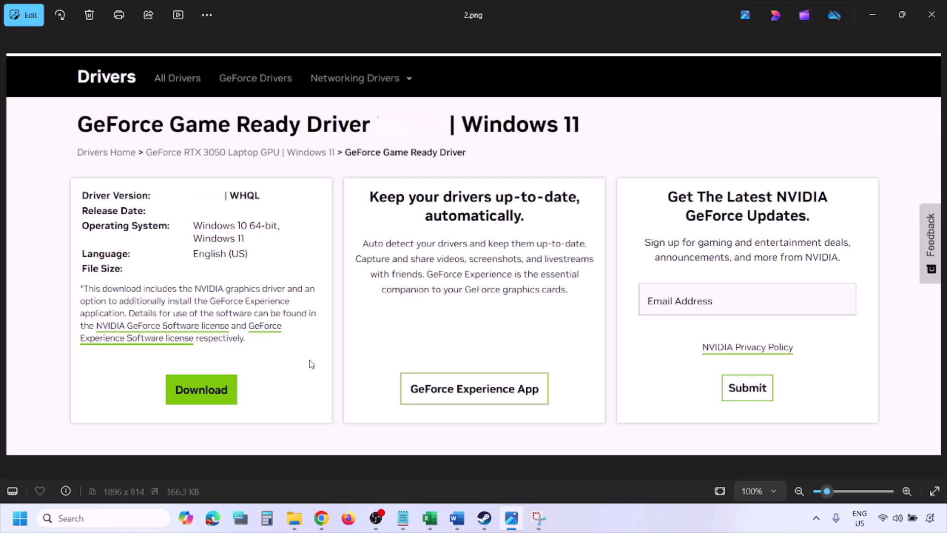
{"action": "key", "text": "Right"}
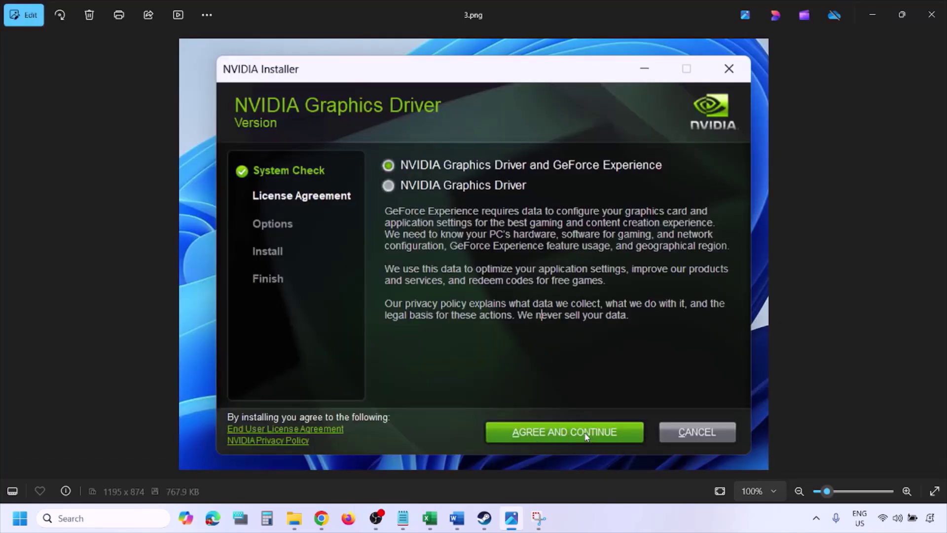
{"action": "key", "text": "Right"}
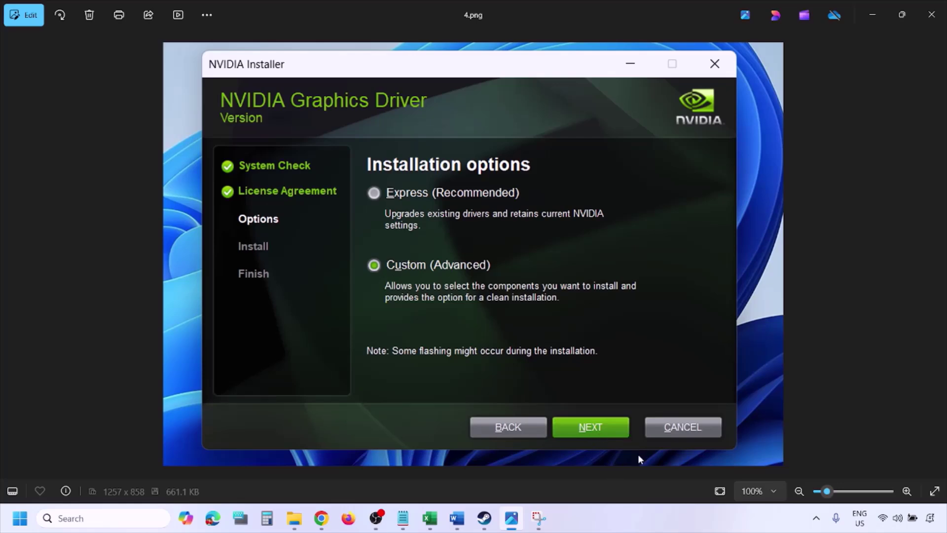
{"action": "key", "text": "Right"}
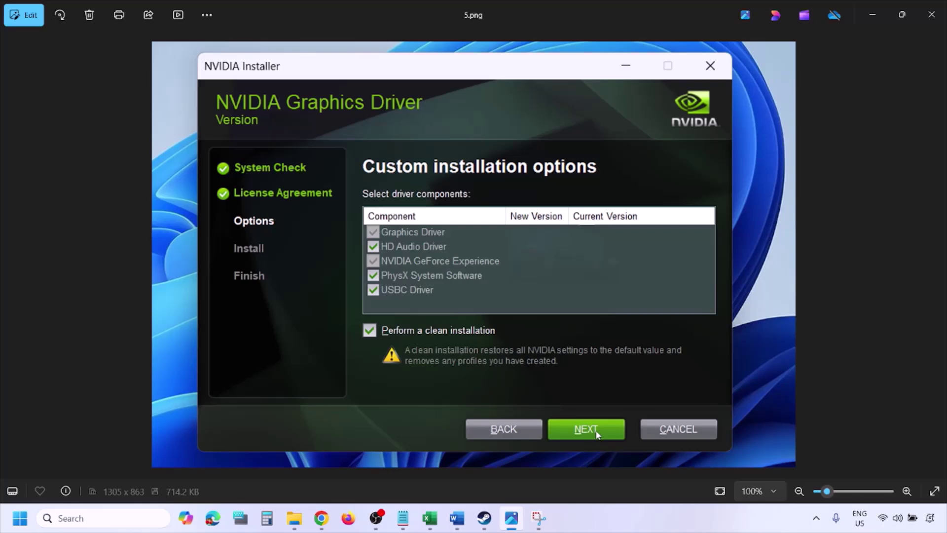
{"action": "left_click", "coordinate": [20, 518]}
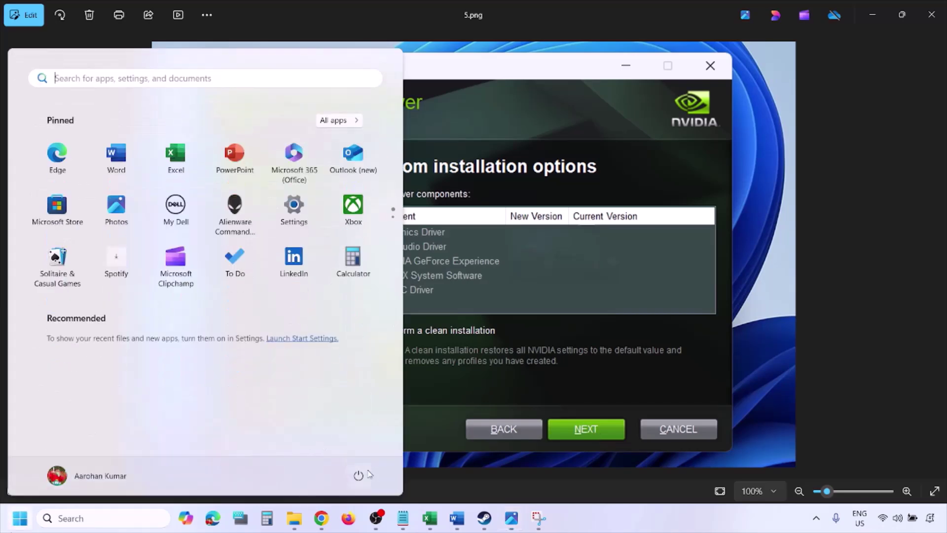
{"action": "left_click", "coordinate": [363, 479]}
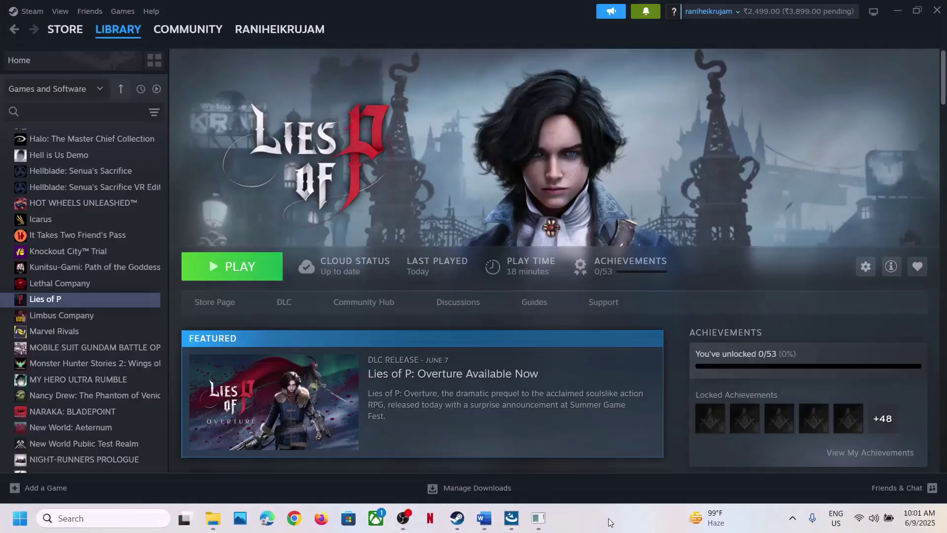
Return to the Word document and copy "latest Nvidia Hotfix driver" from Step 10.
{"action": "left_click", "coordinate": [484, 518]}
{"action": "scroll", "coordinate": [388, 351], "scroll_direction": "up", "scroll_amount": 2}
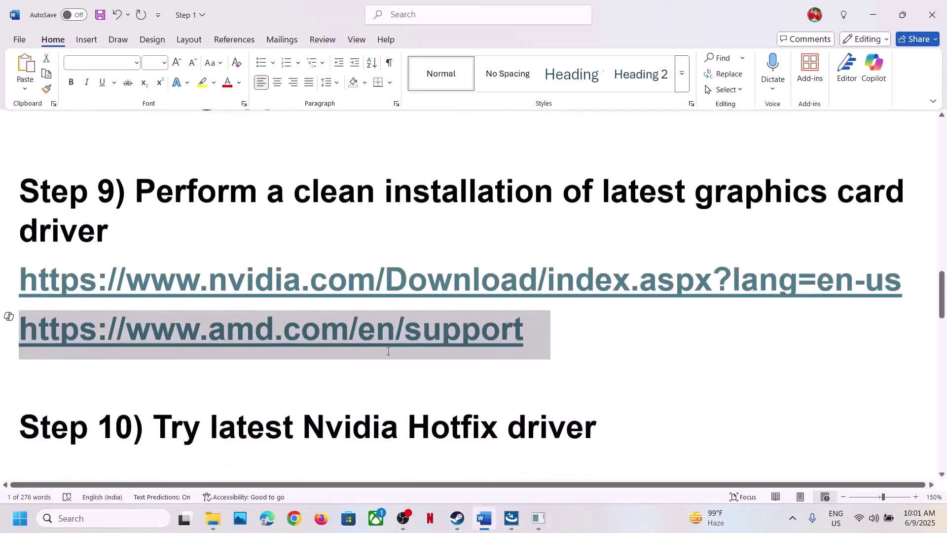
{"action": "scroll", "coordinate": [388, 351], "scroll_direction": "down", "scroll_amount": 1}
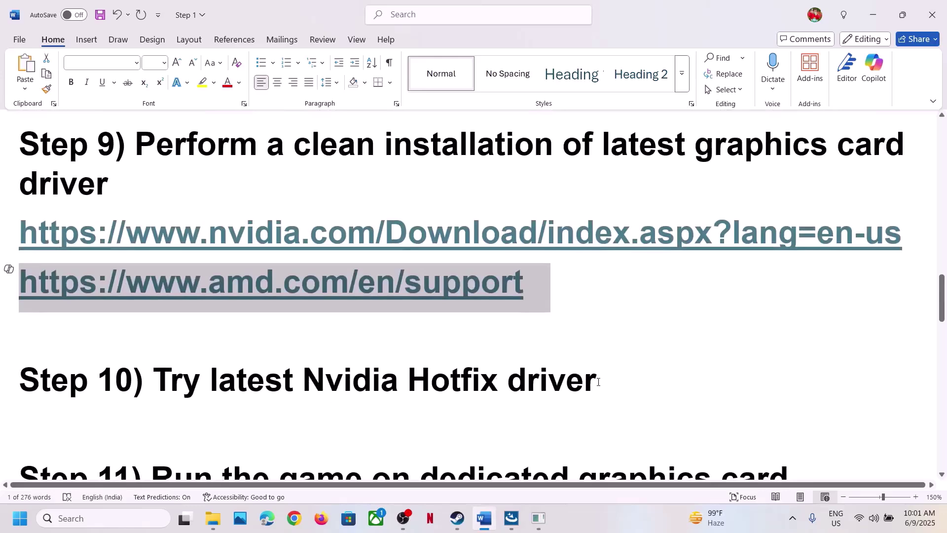
{"action": "left_click_drag", "start_coordinate": [599, 381], "coordinate": [232, 379]}
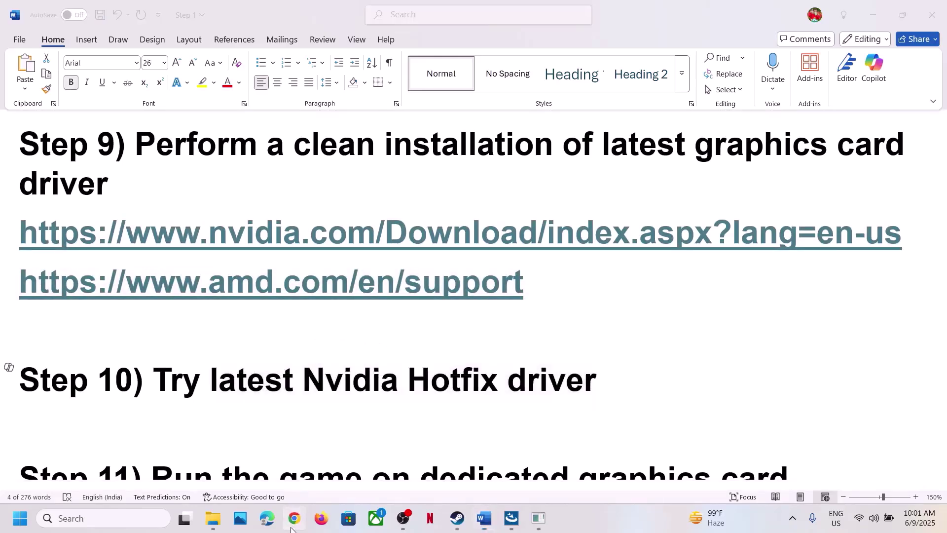
{"action": "left_click", "coordinate": [294, 518]}
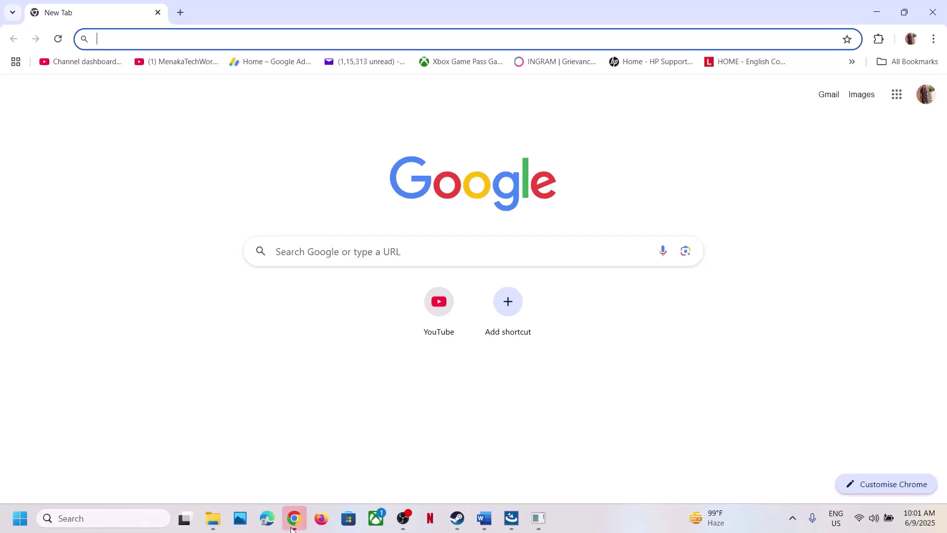
{"action": "left_click", "coordinate": [292, 523]}
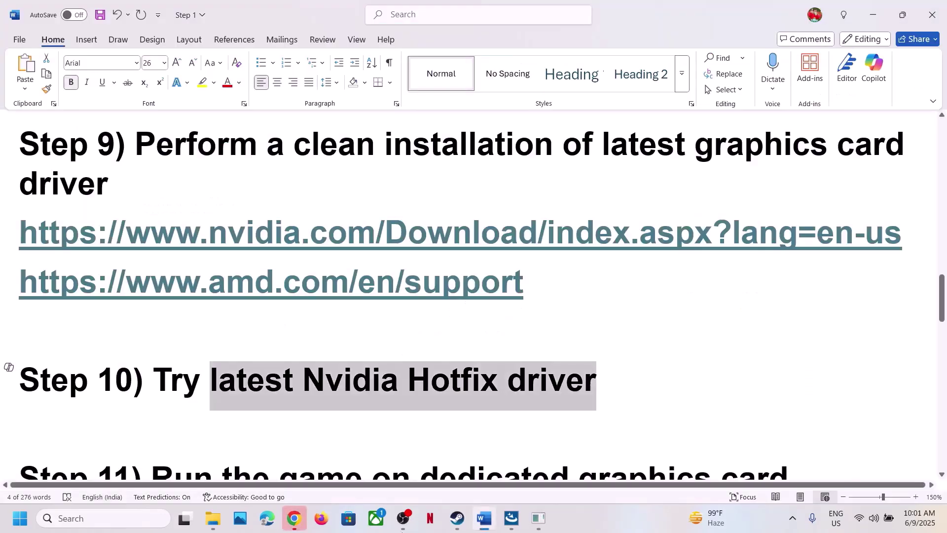
{"action": "right_click", "coordinate": [372, 387]}
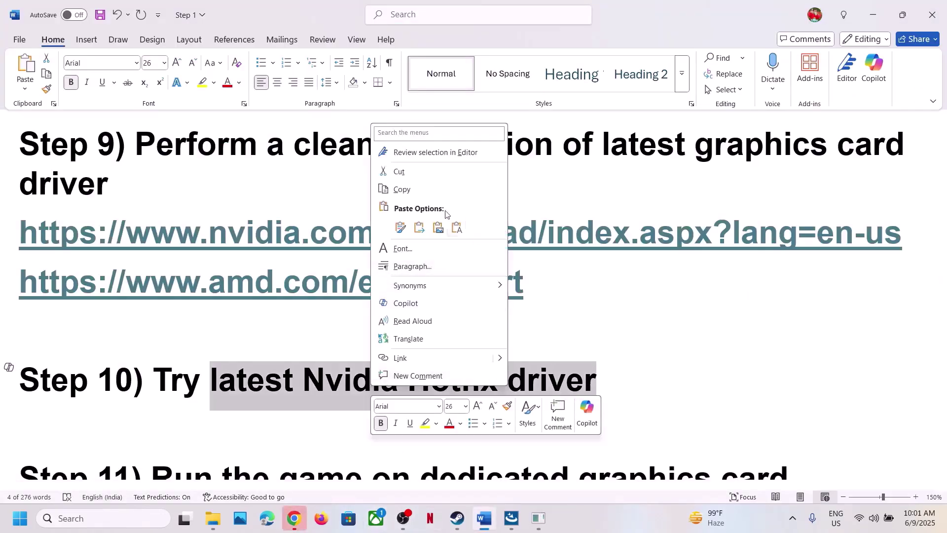
{"action": "left_click", "coordinate": [418, 192]}
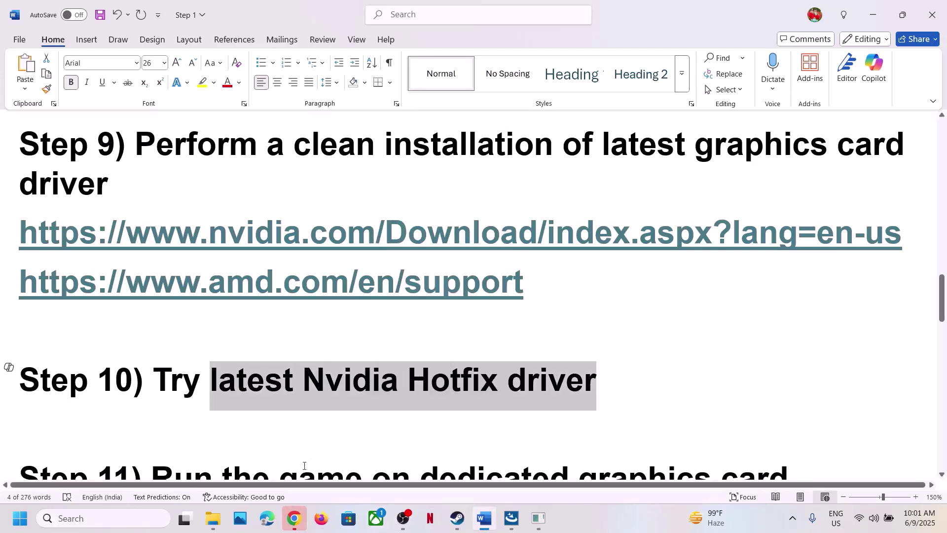
Switch to Chrome and search Google for "latest Nvidia Hotfix driver" using the copied text.
{"action": "left_click", "coordinate": [294, 518]}
{"action": "key", "text": "ctrl+v"}
{"action": "key", "text": "Return"}
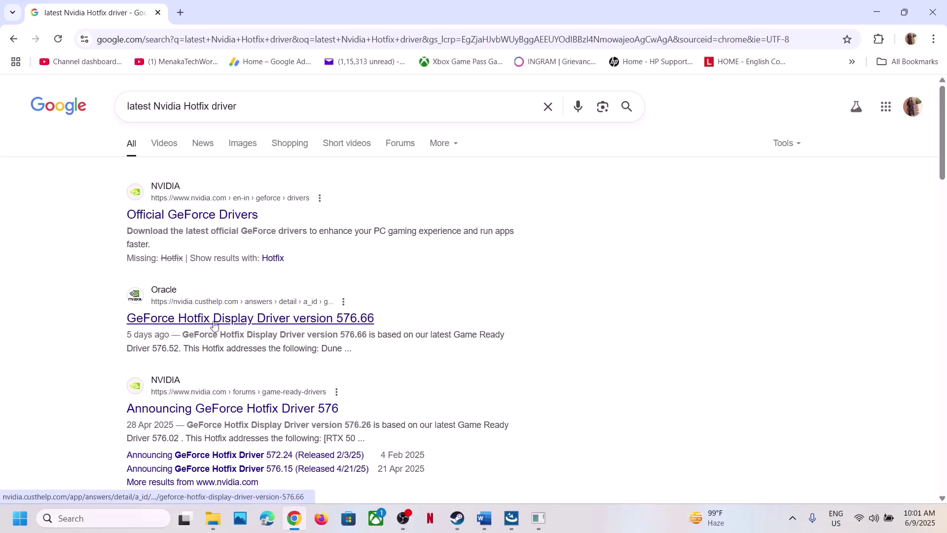
Copy the result title "GeForce Hotfix Display Driver version 576.66" and search Google for it.
{"action": "left_click_drag", "start_coordinate": [123, 318], "coordinate": [317, 318]}
{"action": "left_click", "coordinate": [120, 324]}
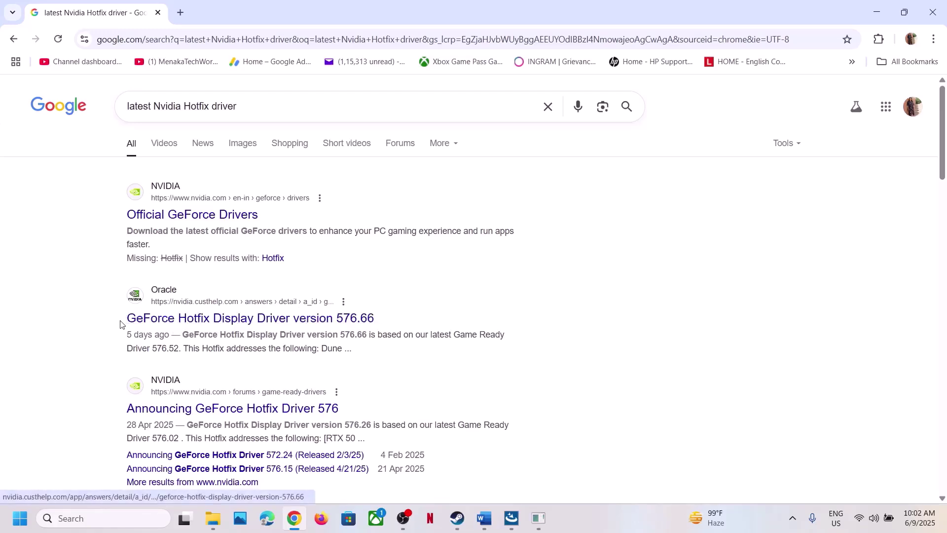
{"action": "left_click_drag", "start_coordinate": [125, 319], "coordinate": [376, 318]}
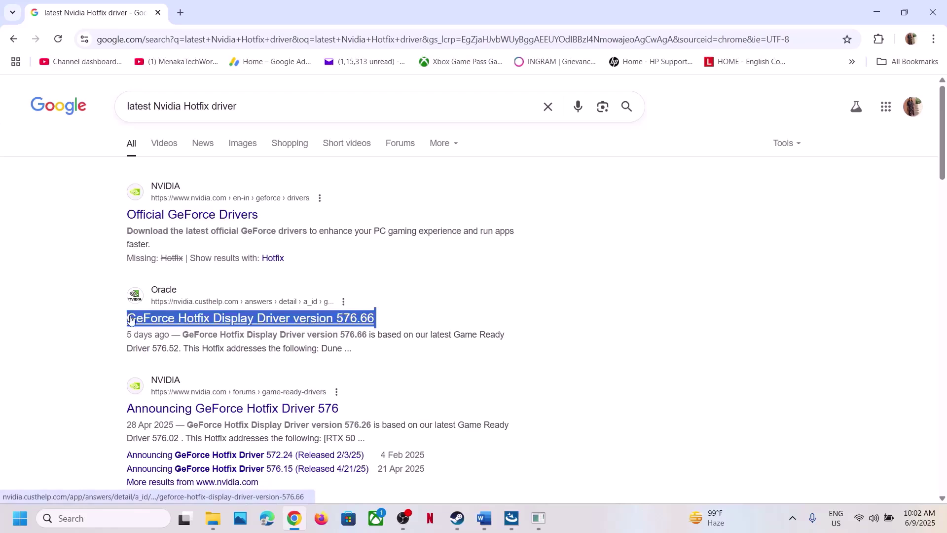
{"action": "left_click_drag", "start_coordinate": [264, 107], "coordinate": [125, 109]}
{"action": "key", "text": "ctrl+v"}
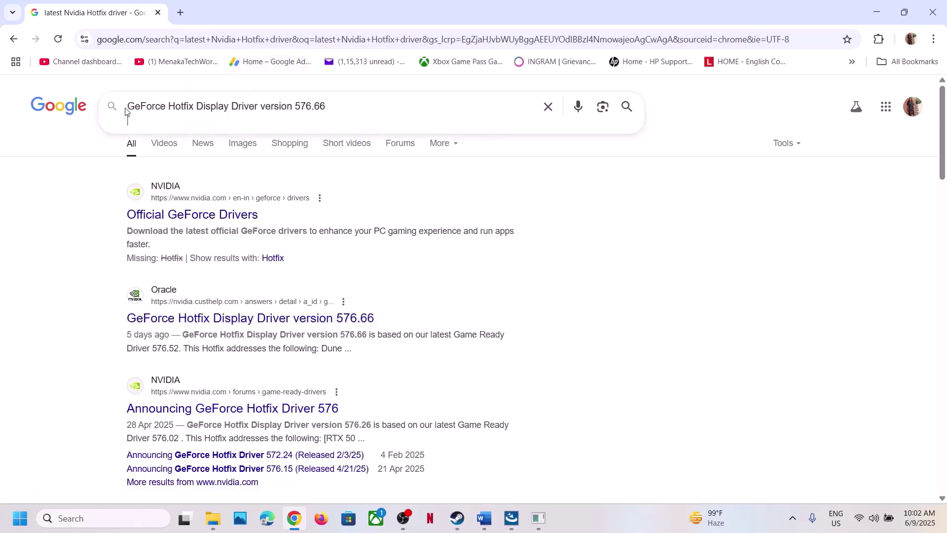
{"action": "key", "text": "Return"}
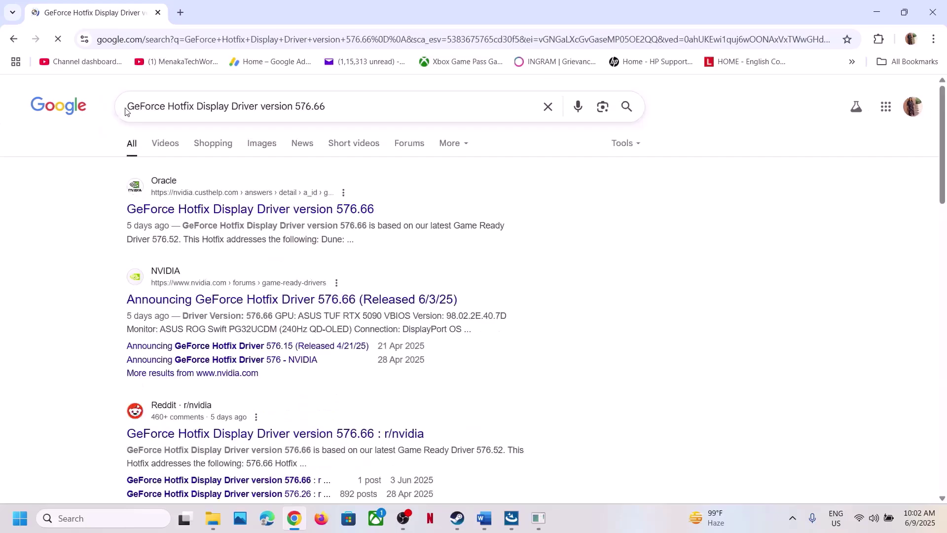
Open the NVIDIA Support page for GeForce Hotfix Display Driver version 576.66 and go to its driver download link.
{"action": "left_click", "coordinate": [221, 207]}
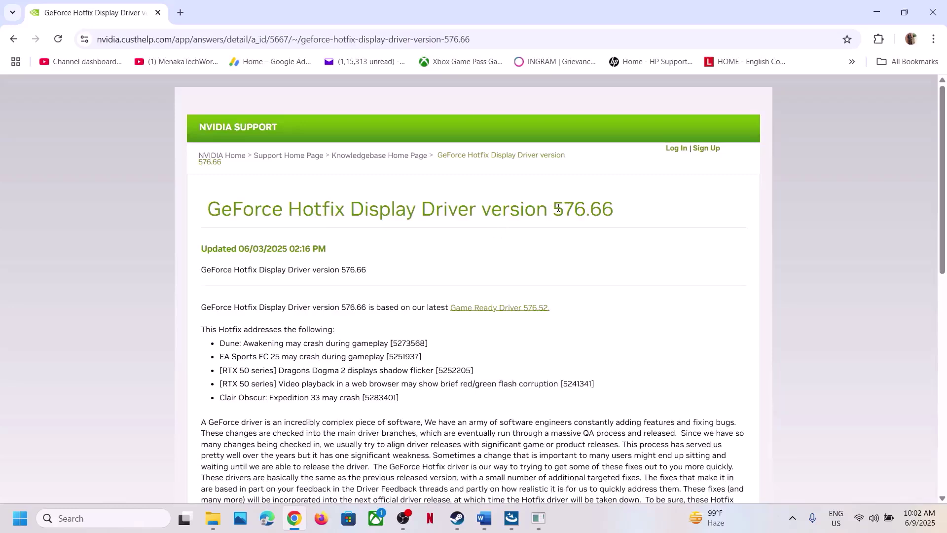
{"action": "double_click", "coordinate": [584, 212]}
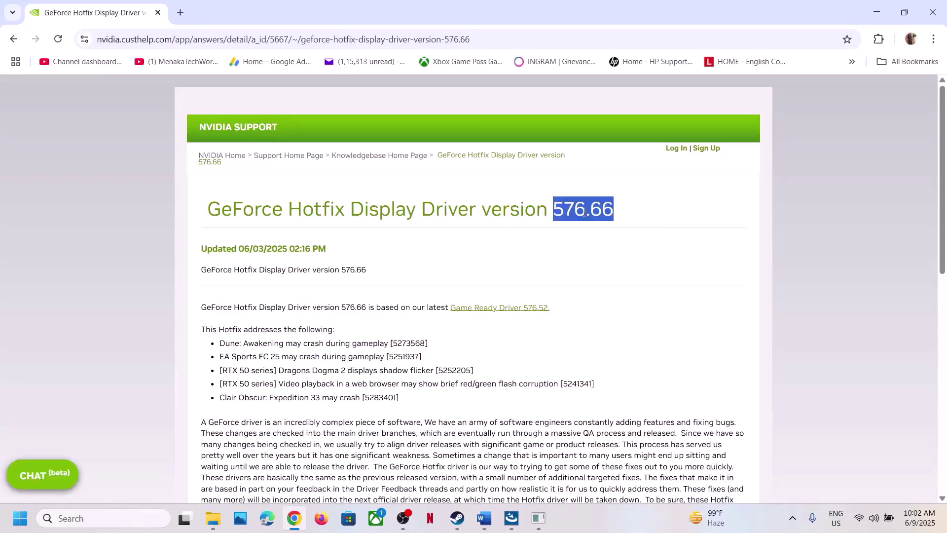
{"action": "scroll", "coordinate": [399, 274], "scroll_direction": "down", "scroll_amount": 8}
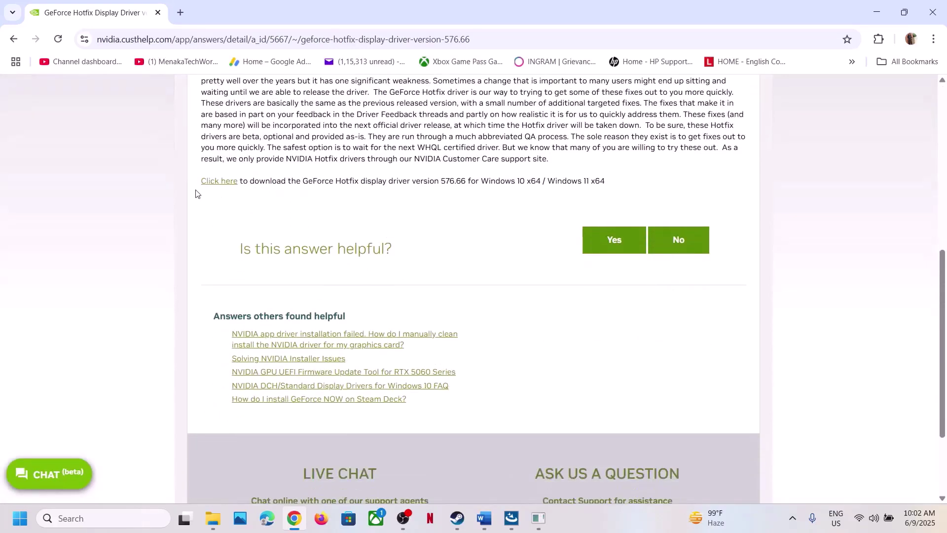
Download the GeForce Hotfix display driver version 576.66 and check its progress in the recent download history.
{"action": "left_click", "coordinate": [214, 187]}
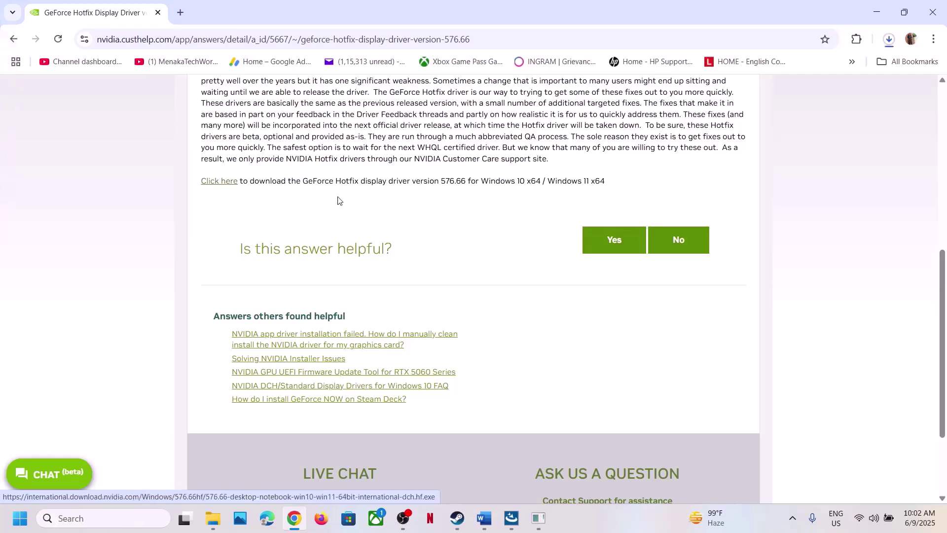
{"action": "left_click", "coordinate": [890, 39]}
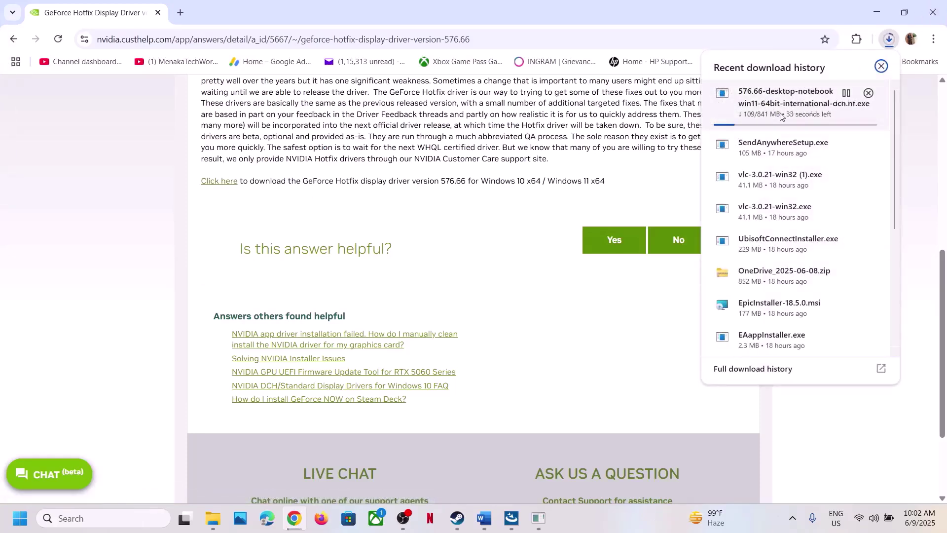
{"action": "left_click", "coordinate": [494, 184]}
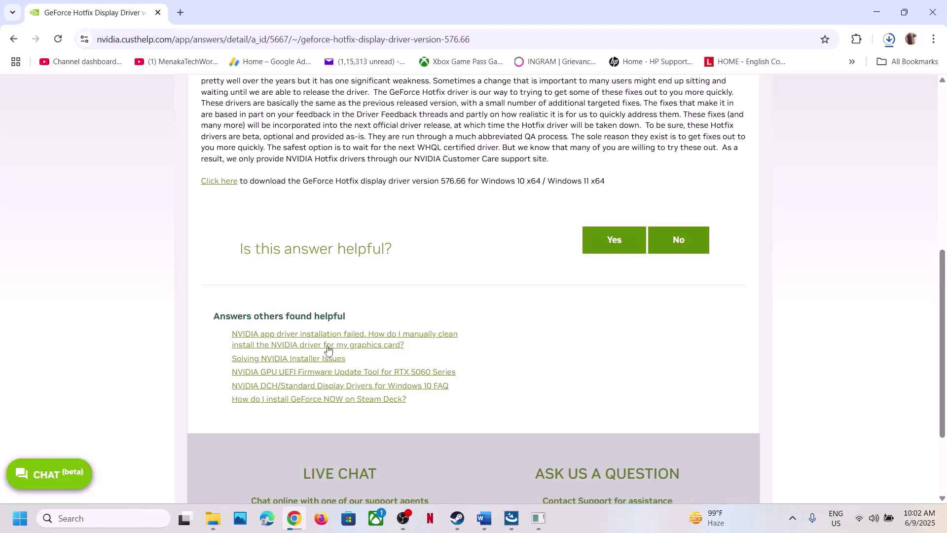
{"action": "left_click", "coordinate": [20, 518]}
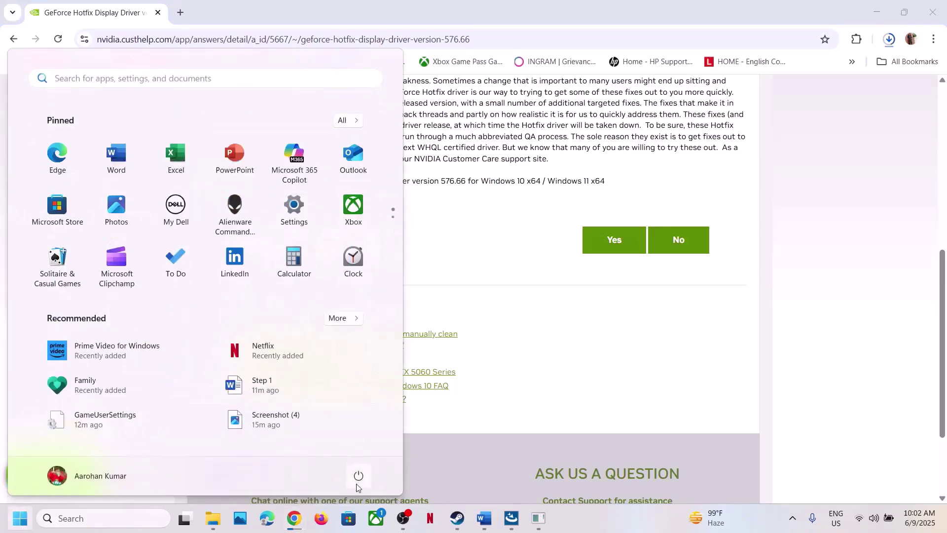
{"action": "left_click", "coordinate": [358, 483]}
{"action": "key", "text": "Escape"}
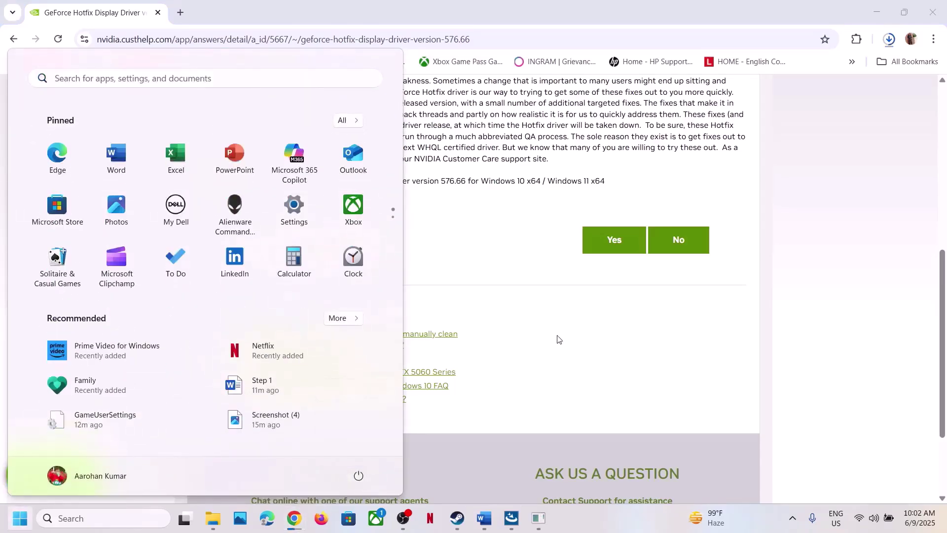
{"action": "key", "text": "Escape"}
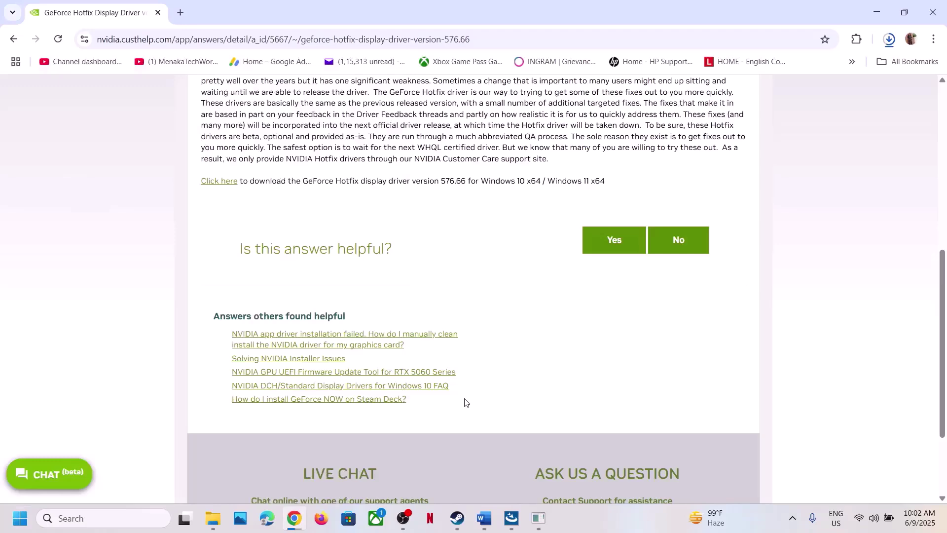
Return to the Word document and highlight "graphics" in Step 11 about running the game on the dedicated graphics card.
{"action": "left_click", "coordinate": [456, 515]}
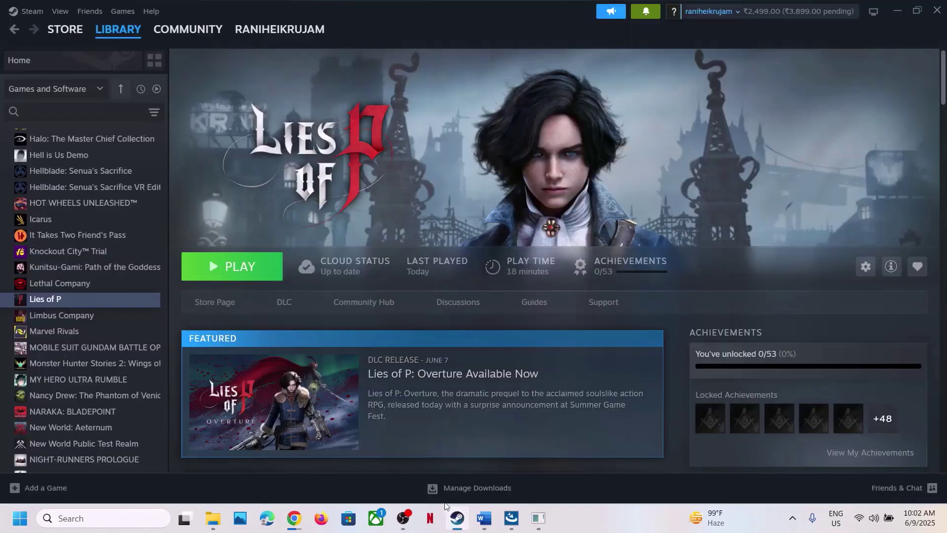
{"action": "left_click", "coordinate": [484, 518]}
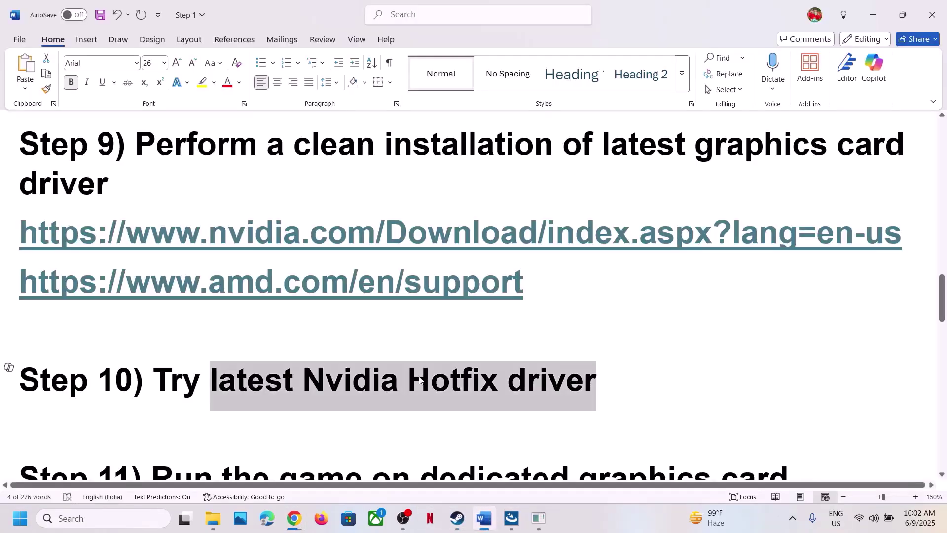
{"action": "scroll", "coordinate": [420, 376], "scroll_direction": "down", "scroll_amount": 2}
{"action": "scroll", "coordinate": [420, 376], "scroll_direction": "down", "scroll_amount": 1}
{"action": "scroll", "coordinate": [420, 376], "scroll_direction": "up", "scroll_amount": 1}
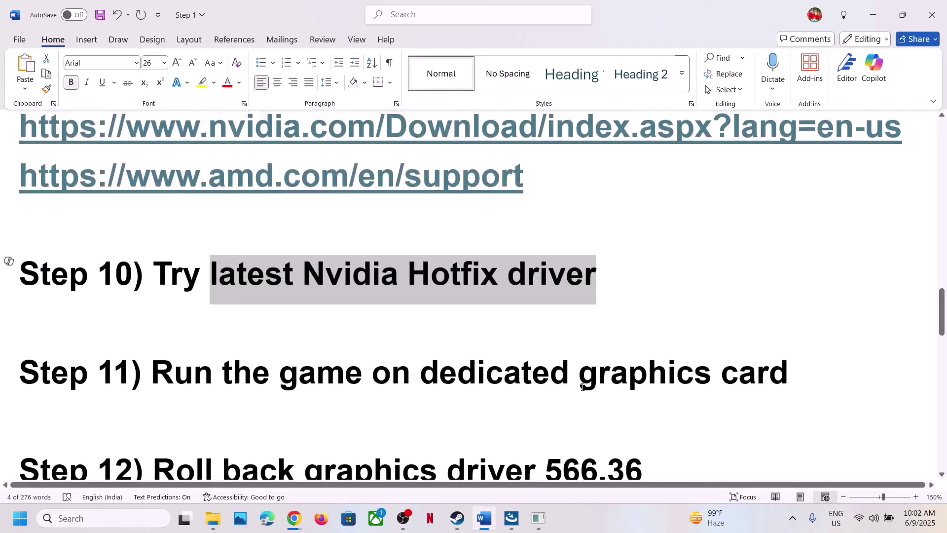
{"action": "double_click", "coordinate": [596, 382], "text": "ctrl"}
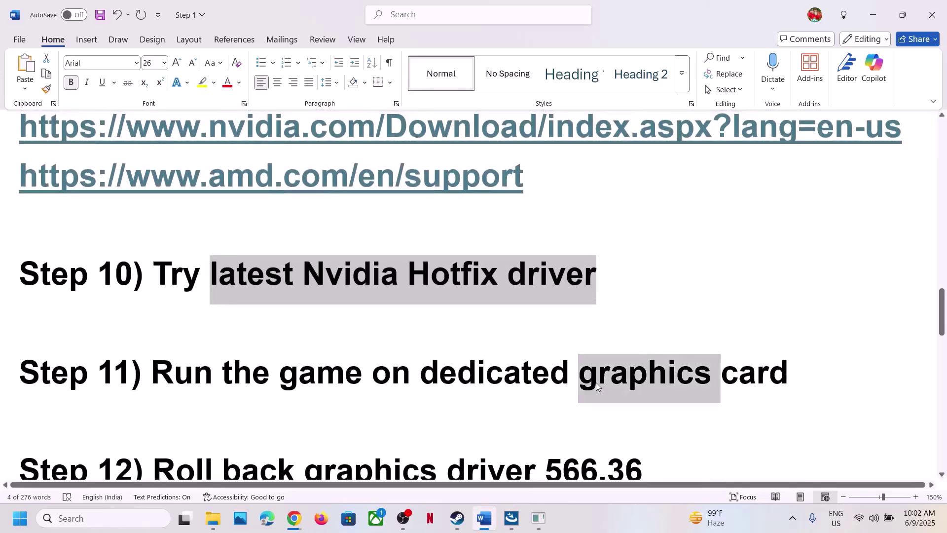
Search Windows for "graphics" and open the Graphics settings page.
{"action": "left_click", "coordinate": [87, 519]}
{"action": "type", "text": "latest Nvidia Hotfix driver"}
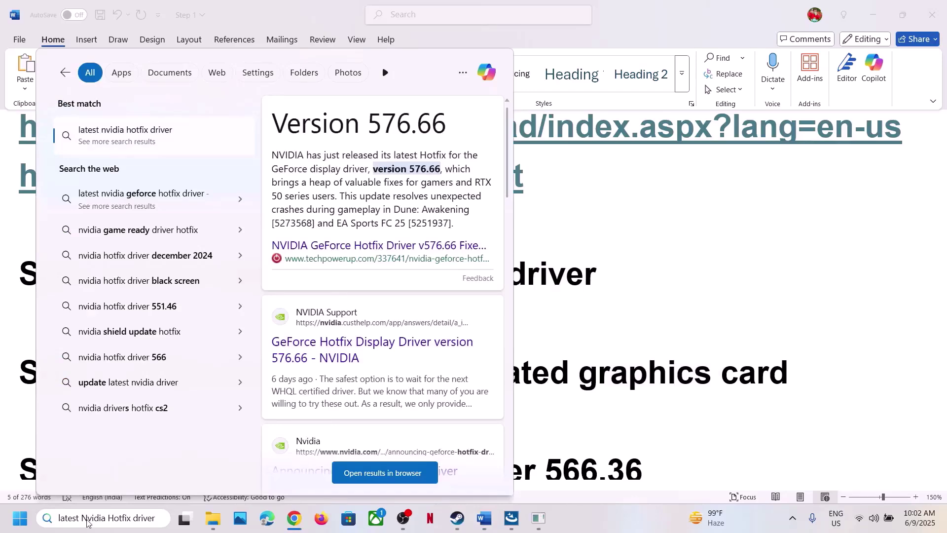
{"action": "key", "text": "ctrl+a"}
{"action": "type", "text": "graphics"}
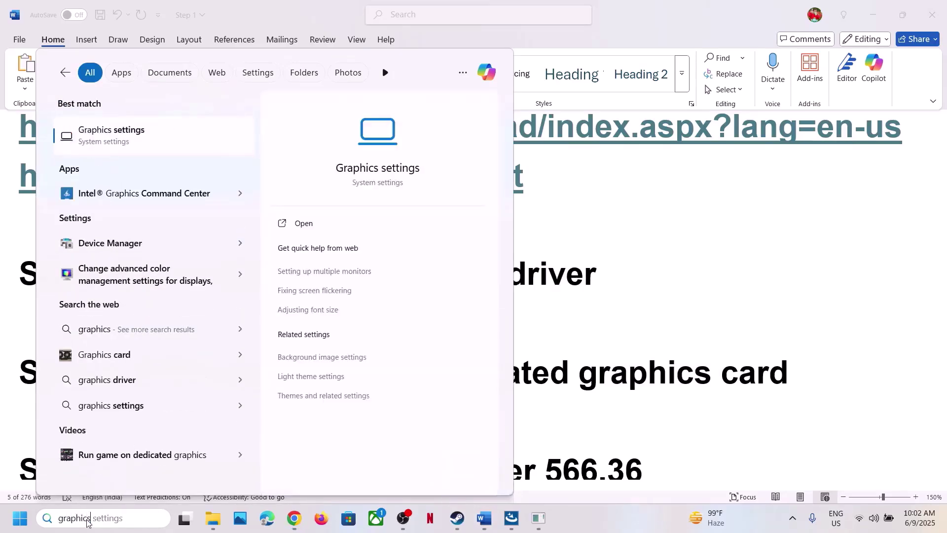
{"action": "key", "text": "Return"}
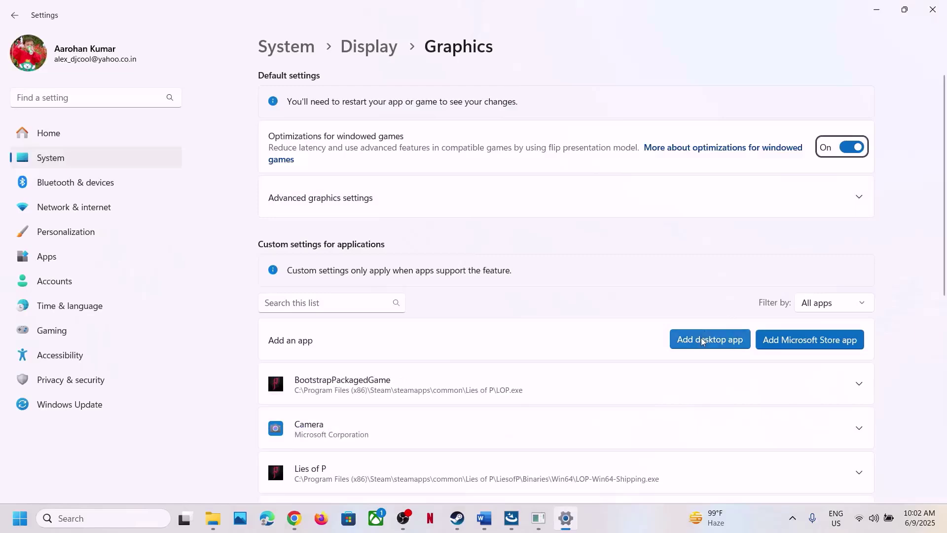
Start adding a desktop app to the custom graphics settings and browse to C:\Program Files (x86)\Steam.
{"action": "left_click", "coordinate": [703, 340]}
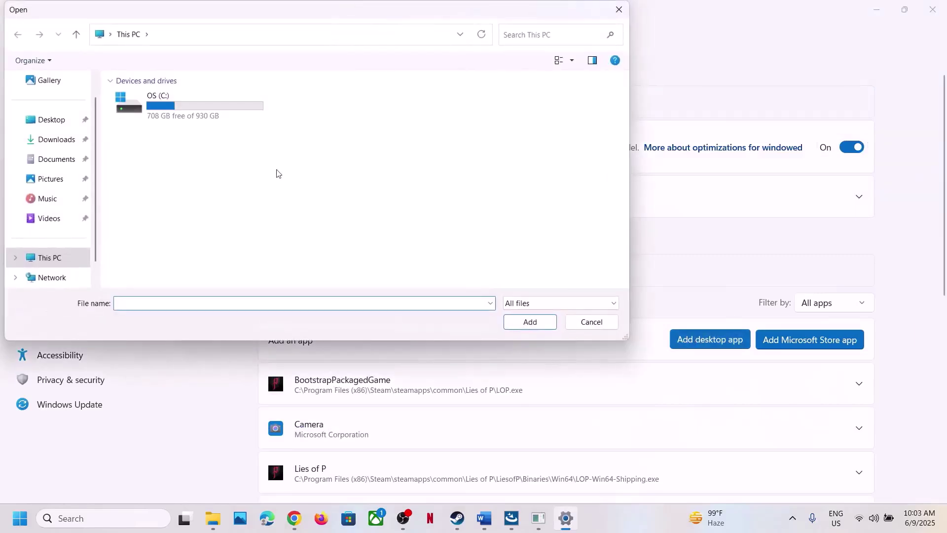
{"action": "double_click", "coordinate": [196, 120]}
{"action": "scroll", "coordinate": [223, 202], "scroll_direction": "down", "scroll_amount": 2}
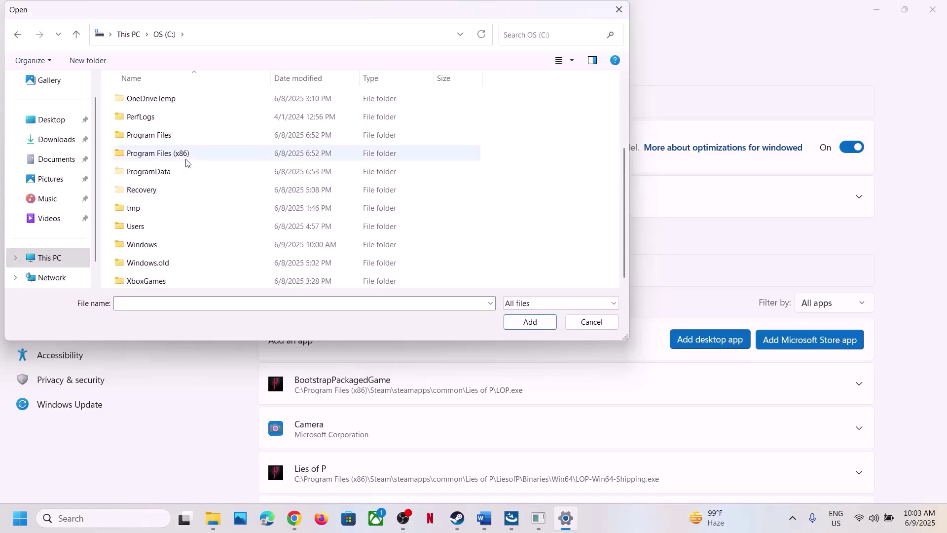
{"action": "double_click", "coordinate": [171, 152]}
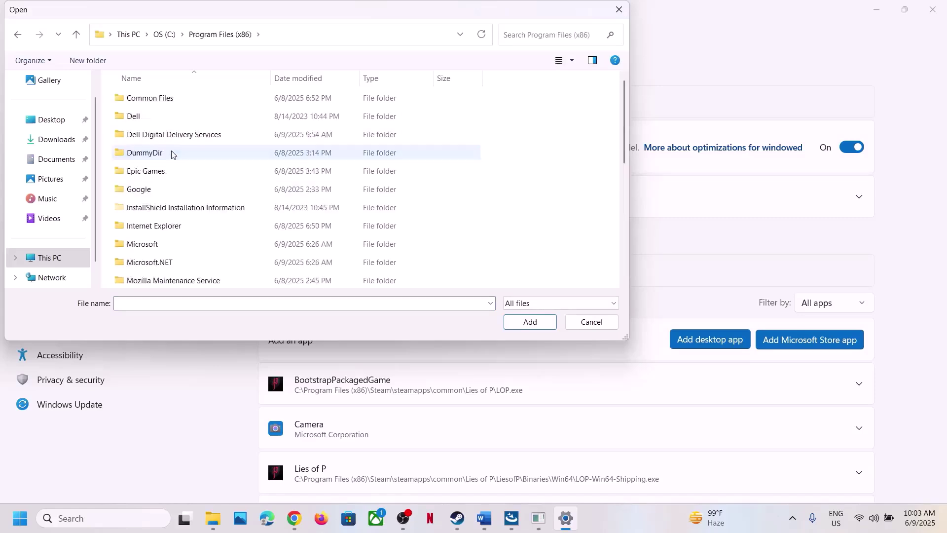
{"action": "scroll", "coordinate": [171, 154], "scroll_direction": "down", "scroll_amount": 5}
{"action": "scroll", "coordinate": [171, 153], "scroll_direction": "up", "scroll_amount": 4}
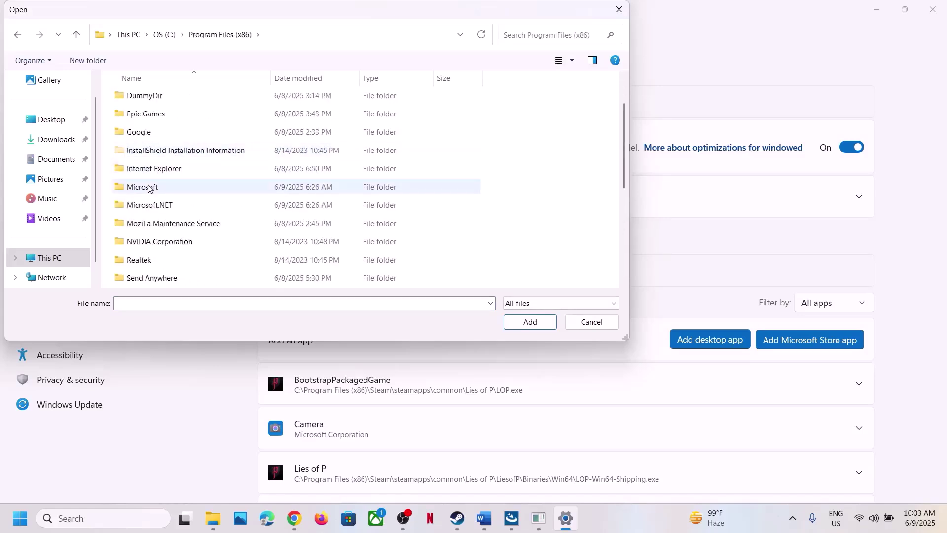
{"action": "scroll", "coordinate": [148, 188], "scroll_direction": "down", "scroll_amount": 4}
{"action": "scroll", "coordinate": [148, 189], "scroll_direction": "up", "scroll_amount": 2}
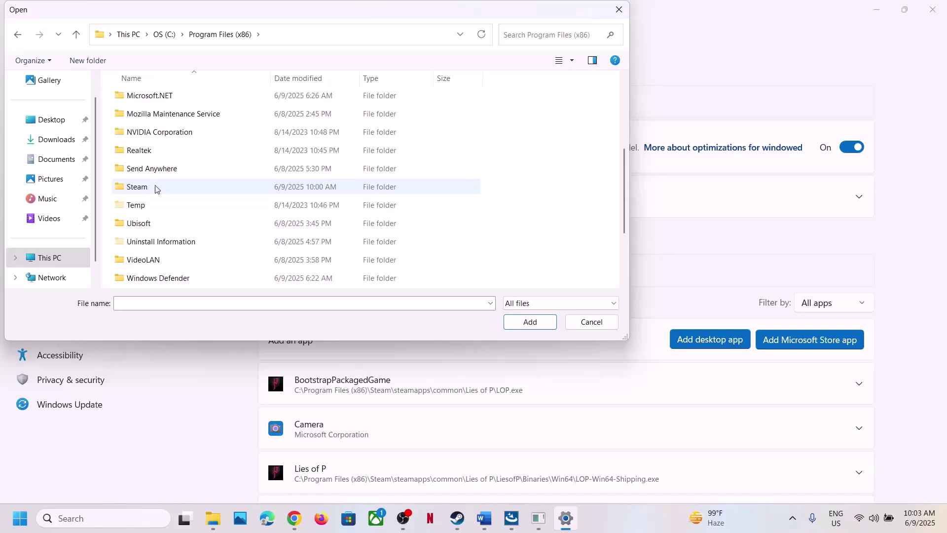
{"action": "double_click", "coordinate": [137, 187]}
Browse from the Steam folder through steamapps and common into the Lies of P game folder.
{"action": "scroll", "coordinate": [157, 187], "scroll_direction": "down", "scroll_amount": 2}
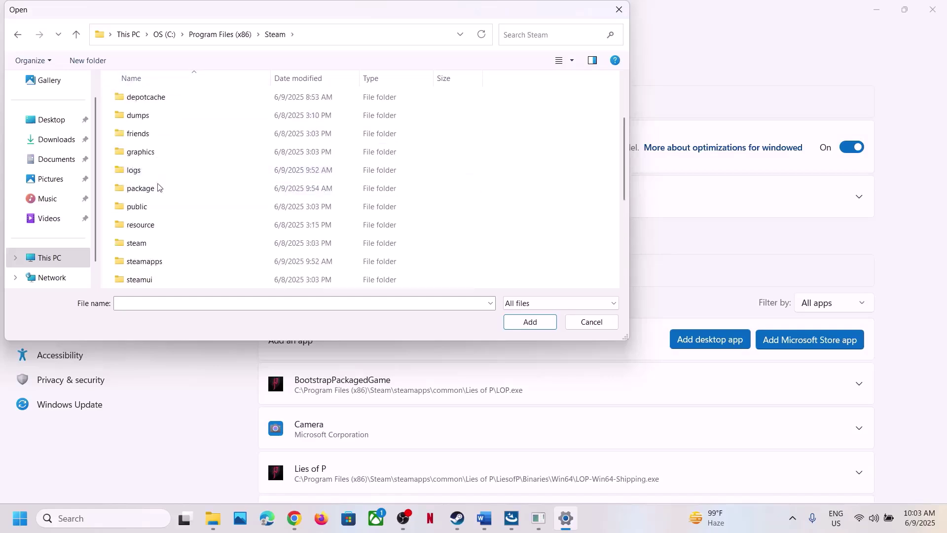
{"action": "scroll", "coordinate": [154, 228], "scroll_direction": "down", "scroll_amount": 1}
{"action": "double_click", "coordinate": [151, 213]}
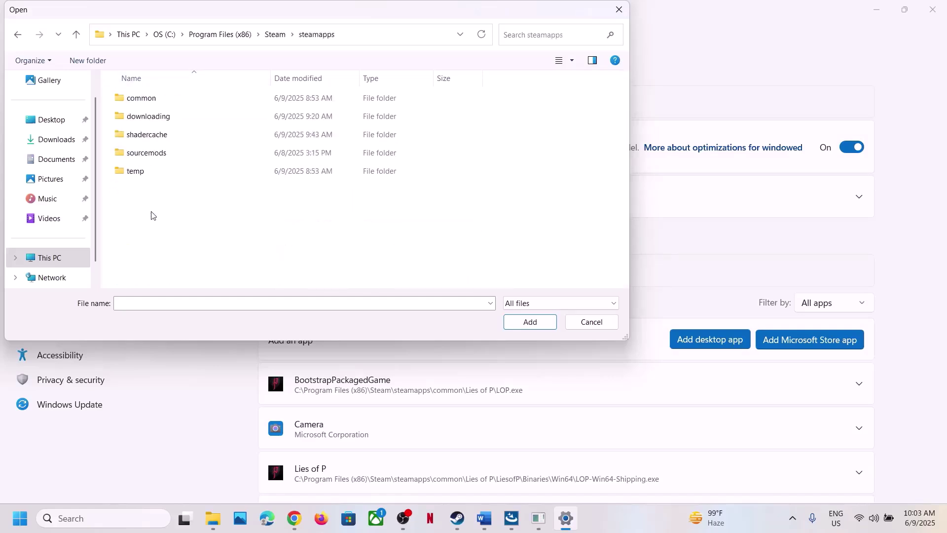
{"action": "double_click", "coordinate": [137, 97]}
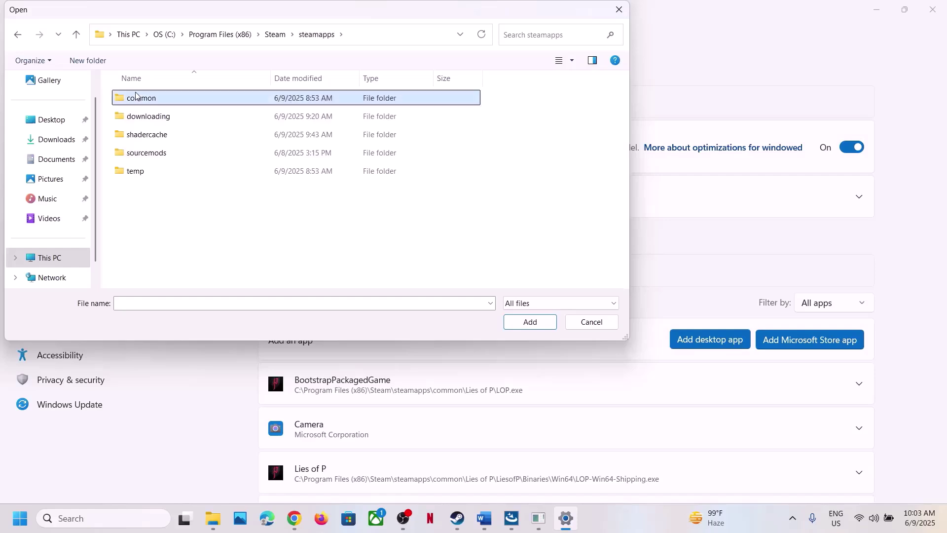
{"action": "left_click", "coordinate": [162, 102]}
{"action": "double_click", "coordinate": [162, 102]}
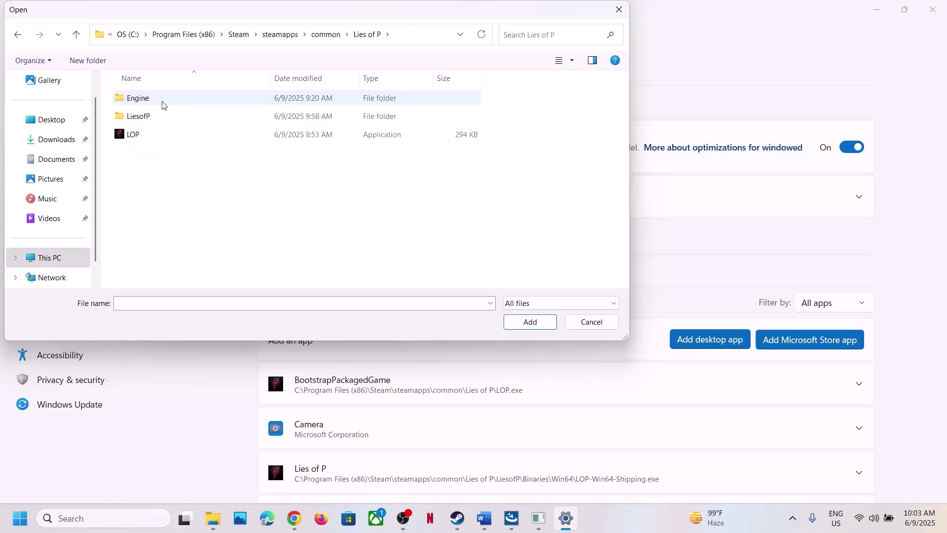
Add LOP-Win64-Shipping from the LiesofP\Binaries\Win64 folder to the custom graphics app list.
{"action": "double_click", "coordinate": [151, 117]}
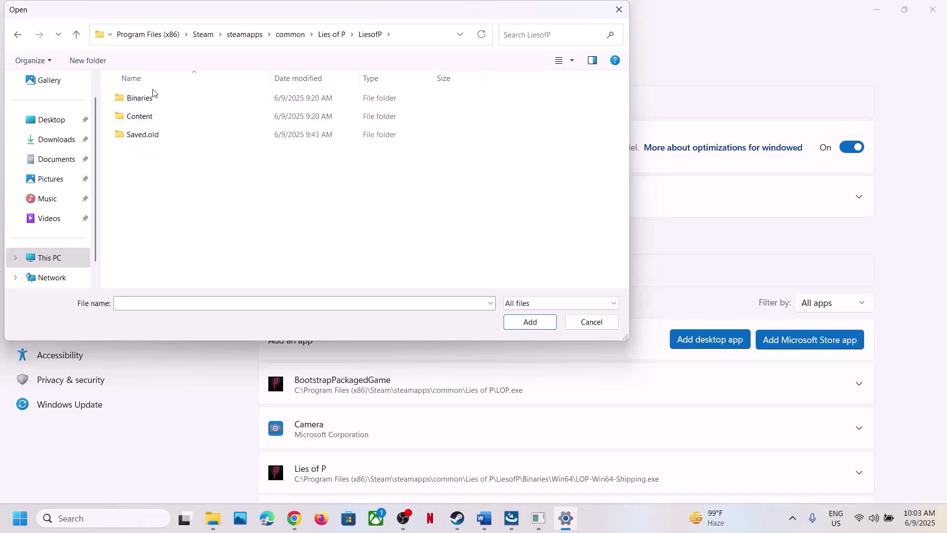
{"action": "double_click", "coordinate": [158, 98]}
{"action": "double_click", "coordinate": [160, 98]}
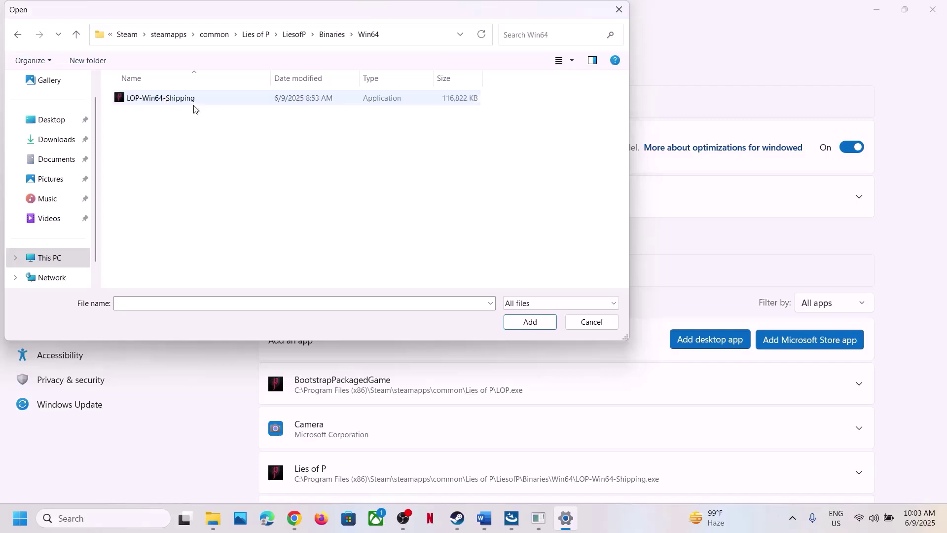
{"action": "left_click", "coordinate": [198, 107]}
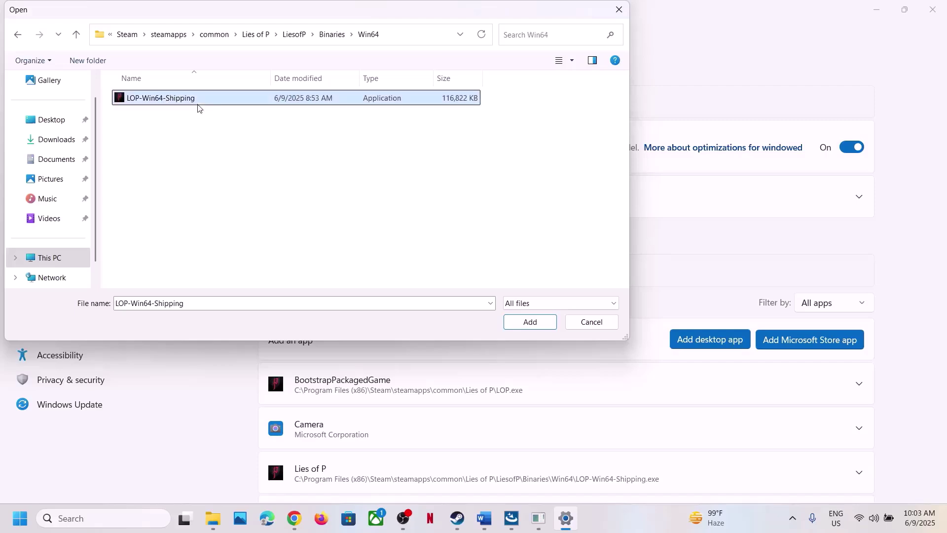
{"action": "left_click", "coordinate": [529, 321]}
Set the Lies of P GPU preference to High Performance (NVIDIA GeForce RTX 3050 Laptop GPU) and close Settings.
{"action": "scroll", "coordinate": [449, 369], "scroll_direction": "down", "scroll_amount": 5}
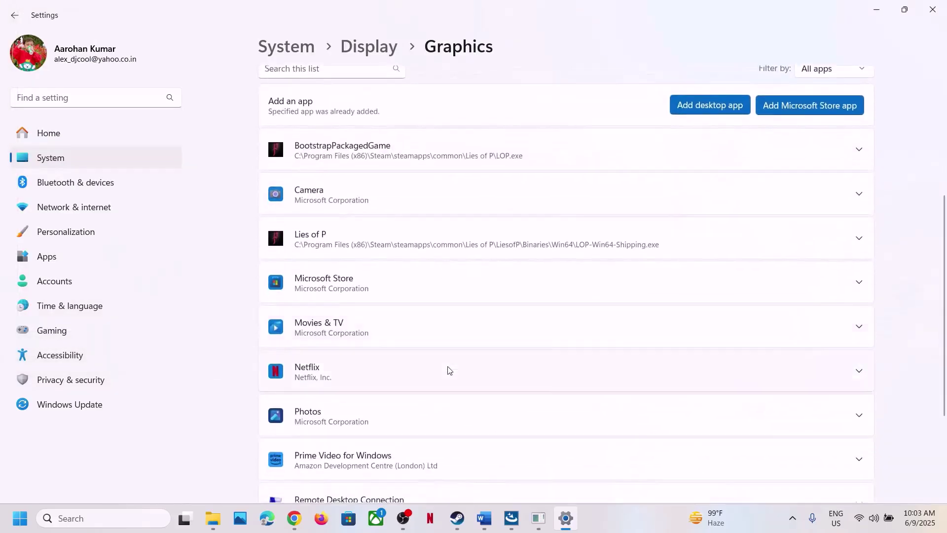
{"action": "left_click", "coordinate": [360, 238]}
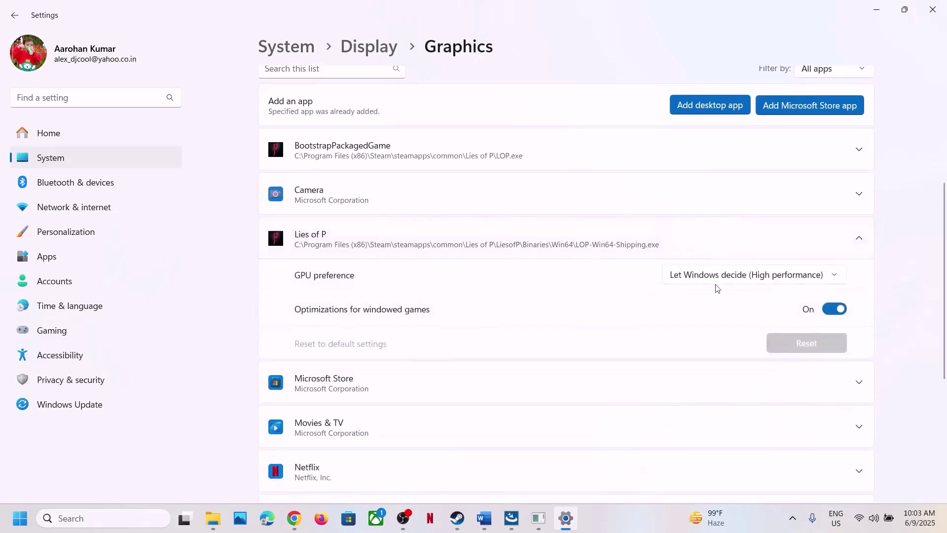
{"action": "left_click", "coordinate": [786, 277]}
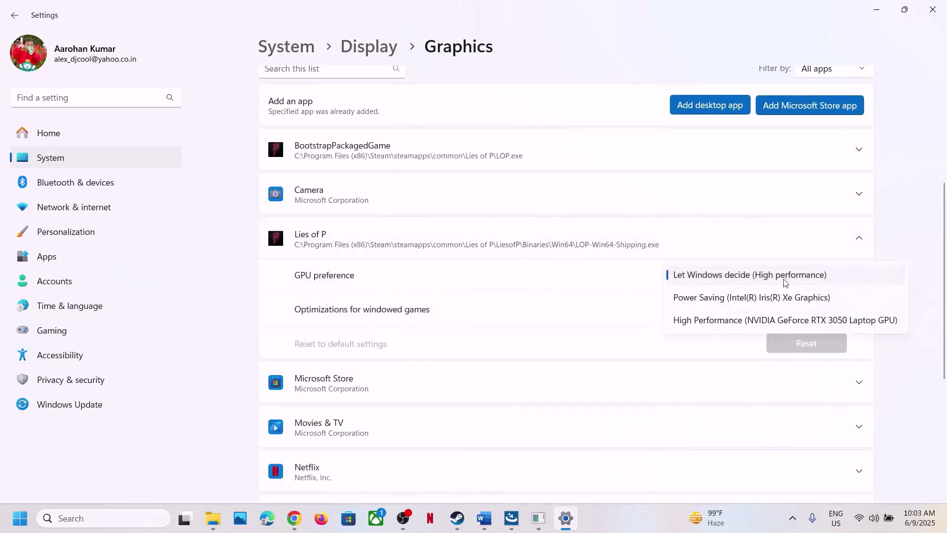
{"action": "left_click", "coordinate": [772, 320]}
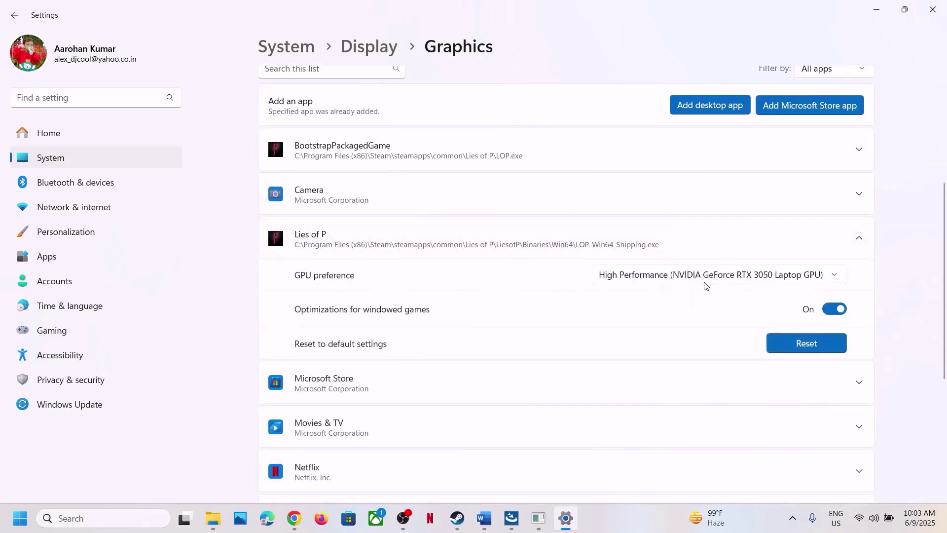
{"action": "left_click", "coordinate": [932, 9]}
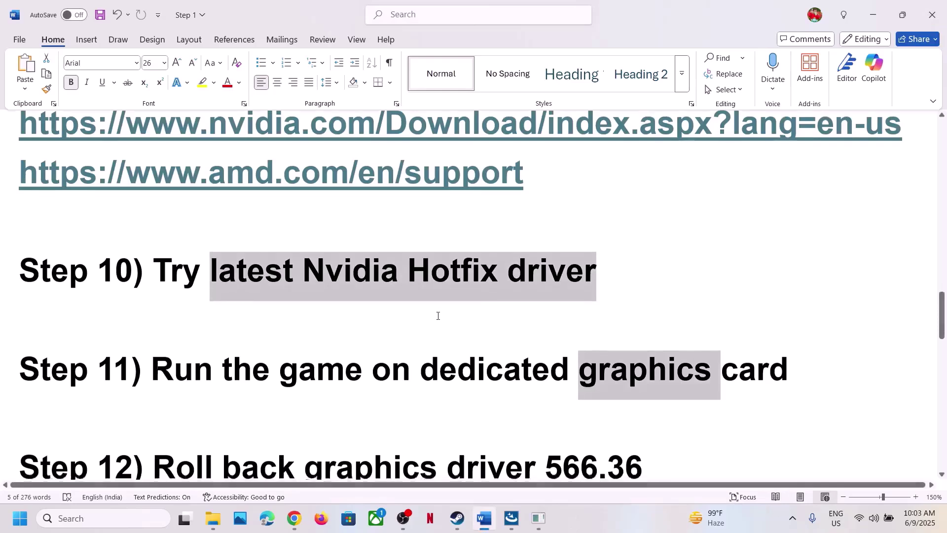
Go to Step 12 in the Word document and highlight the rollback graphics driver version 566.36.
{"action": "scroll", "coordinate": [438, 315], "scroll_direction": "down", "scroll_amount": 3}
{"action": "scroll", "coordinate": [438, 315], "scroll_direction": "up", "scroll_amount": 1}
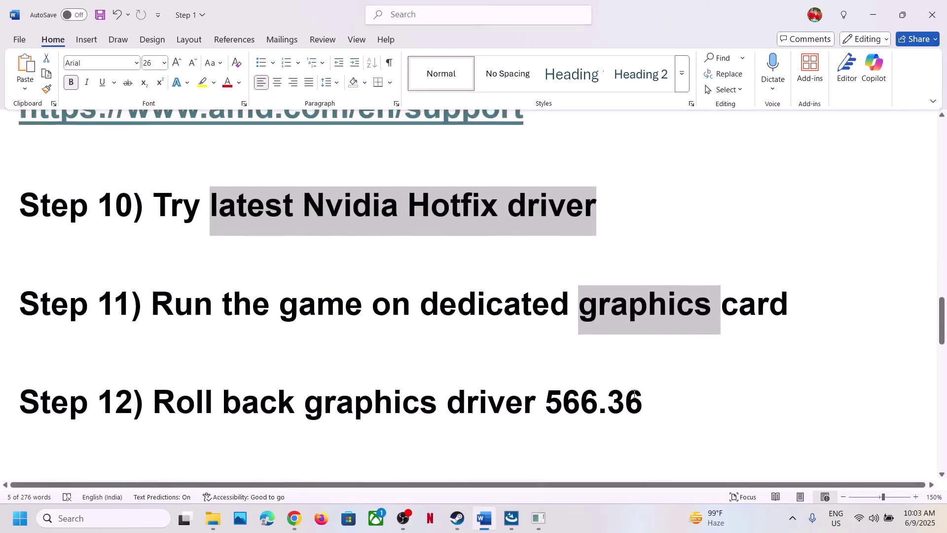
{"action": "left_click_drag", "start_coordinate": [642, 403], "coordinate": [546, 404]}
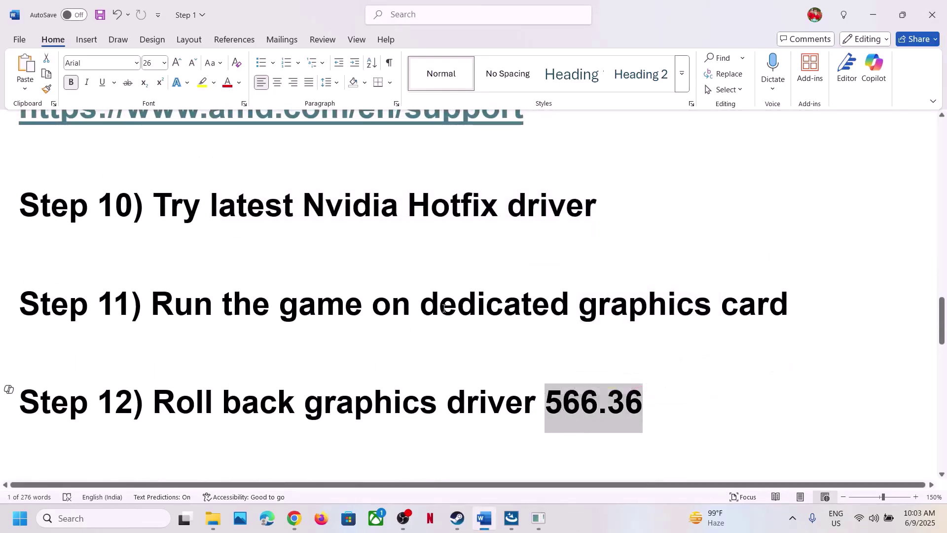
Copy the NVIDIA driver download link listed under Step 9 of the Word document.
{"action": "scroll", "coordinate": [444, 308], "scroll_direction": "up", "scroll_amount": 3}
{"action": "double_click", "coordinate": [578, 193]}
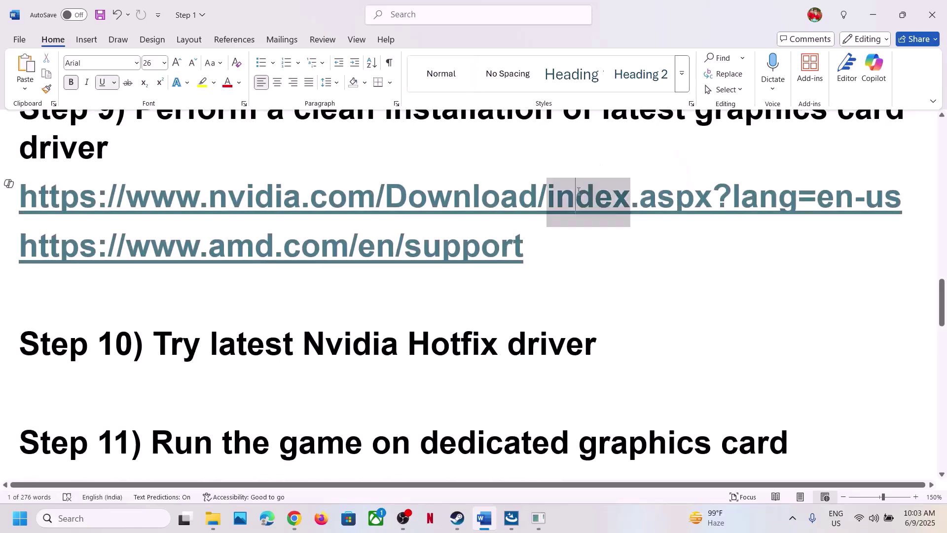
{"action": "triple_click", "coordinate": [578, 193]}
{"action": "key", "text": "ctrl+c"}
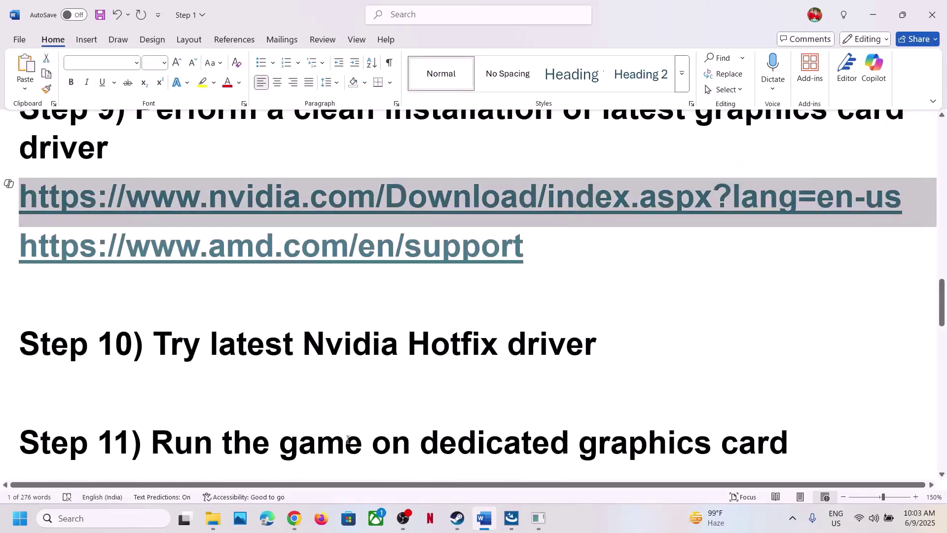
Switch to Chrome, load the copied NVIDIA drivers link in a new tab, and reject the optional cookies.
{"action": "left_click", "coordinate": [294, 518]}
{"action": "left_click", "coordinate": [180, 13]}
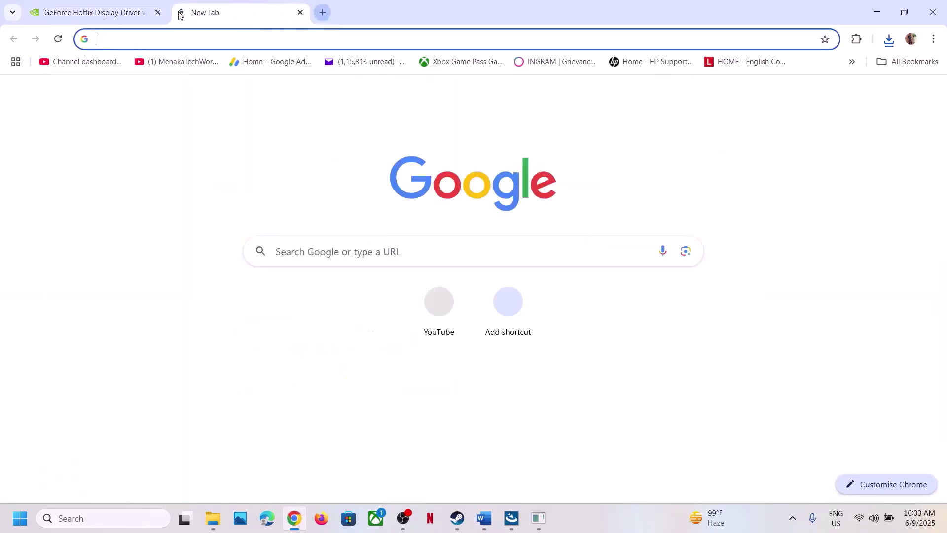
{"action": "key", "text": "ctrl+v"}
{"action": "key", "text": "Return"}
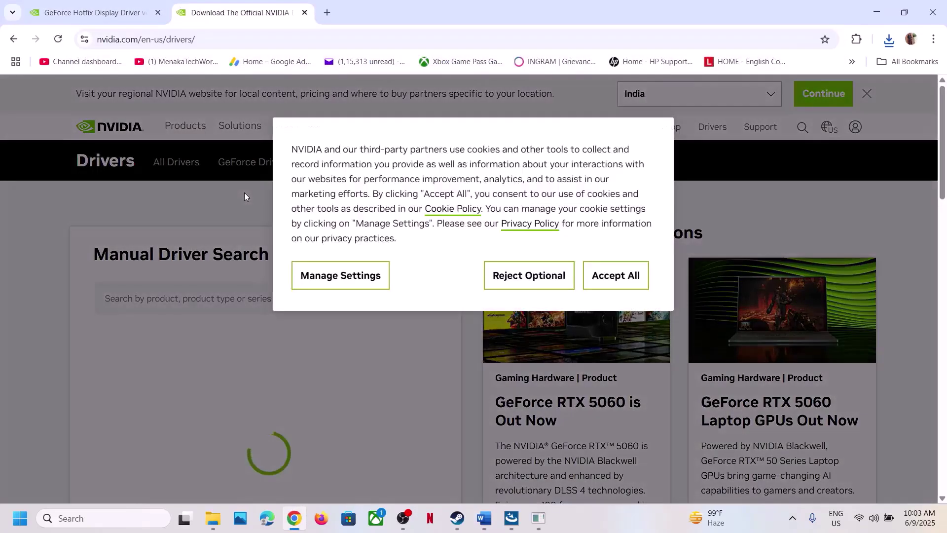
{"action": "scroll", "coordinate": [497, 146], "scroll_direction": "down", "scroll_amount": 5}
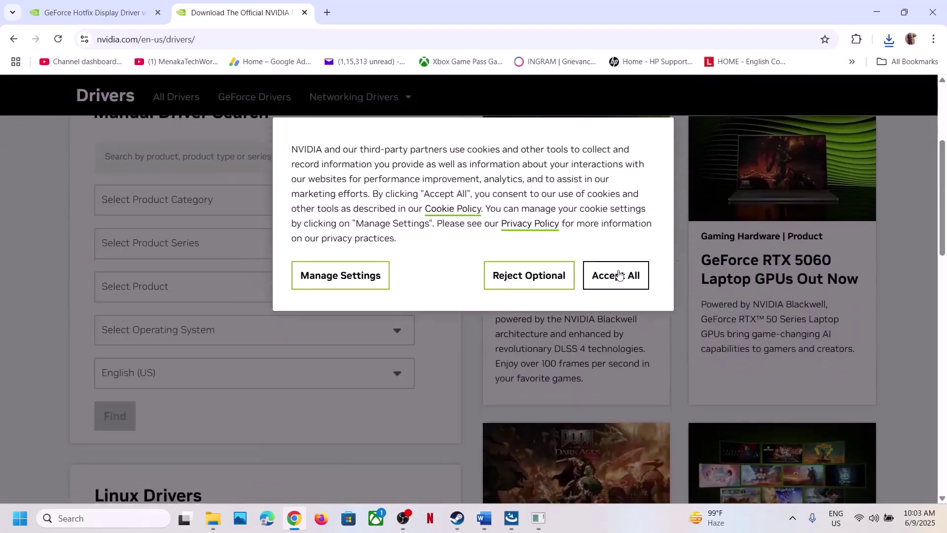
{"action": "left_click", "coordinate": [543, 277]}
{"action": "scroll", "coordinate": [395, 270], "scroll_direction": "down", "scroll_amount": 1}
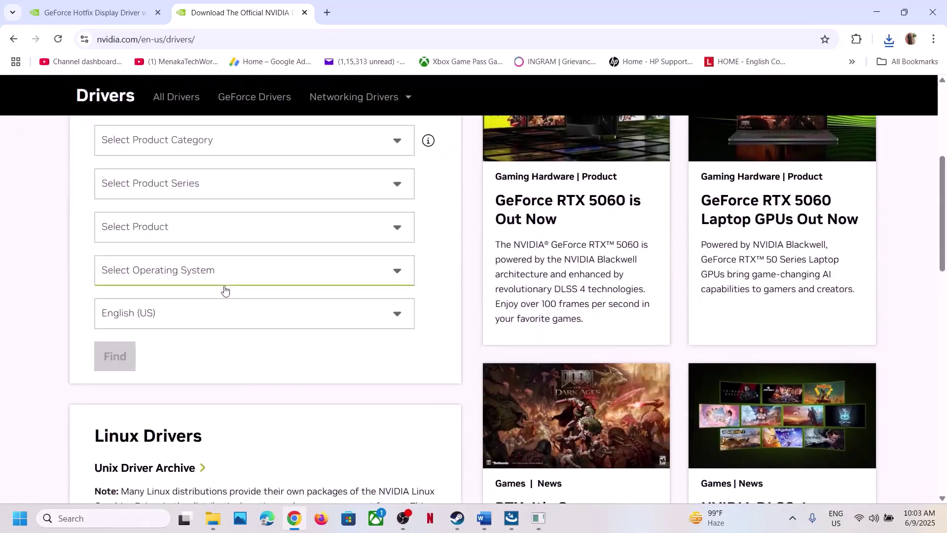
Set the manual driver search to the GeForce category and the GeForce RTX 30 Series (Notebooks) product series.
{"action": "left_click", "coordinate": [189, 151]}
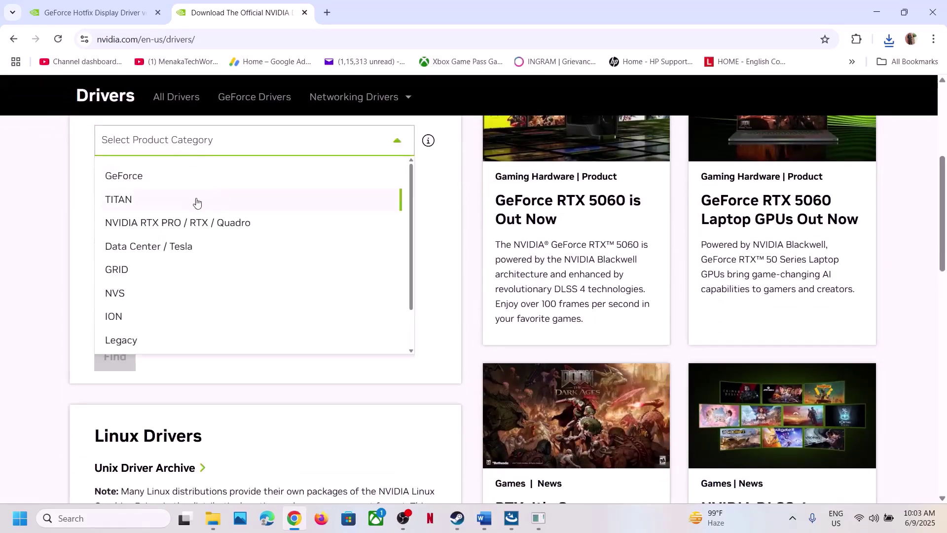
{"action": "left_click", "coordinate": [144, 171]}
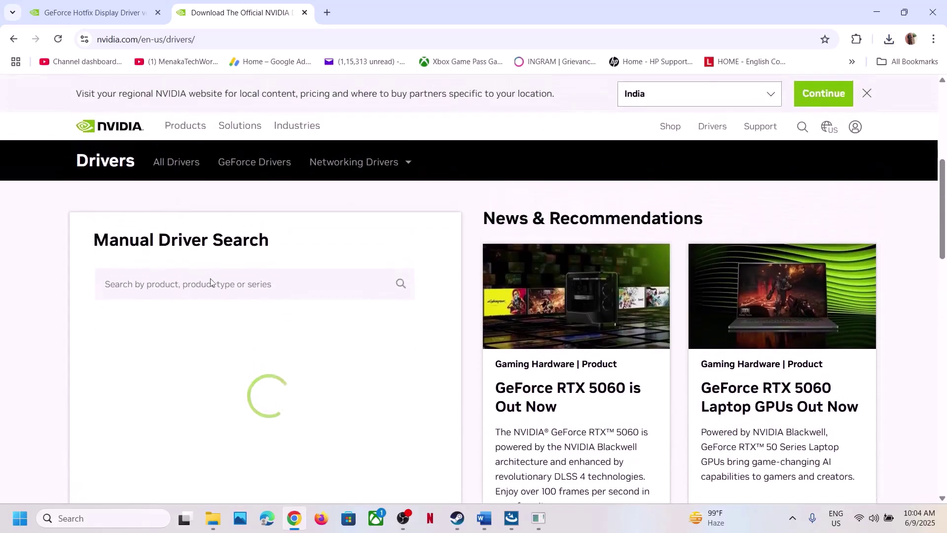
{"action": "scroll", "coordinate": [211, 340], "scroll_direction": "down", "scroll_amount": 3}
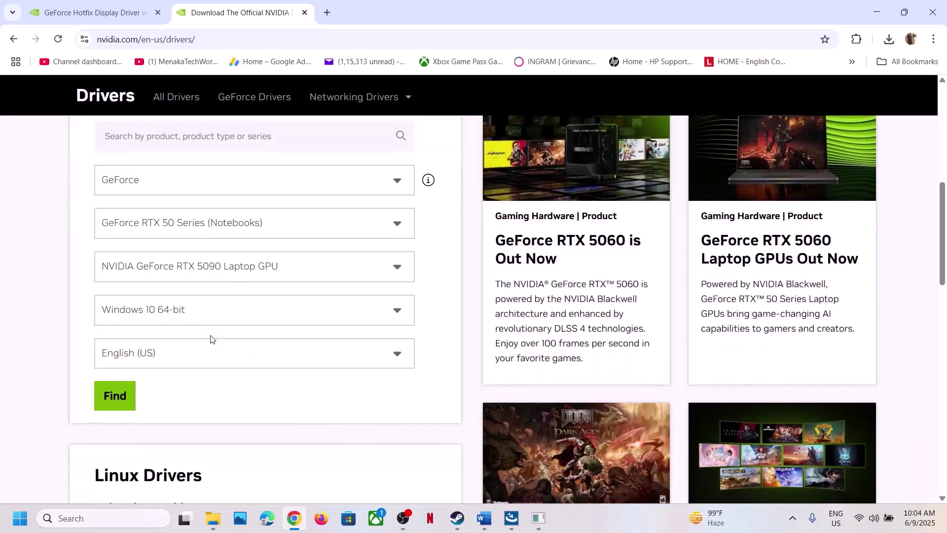
{"action": "left_click", "coordinate": [193, 235]}
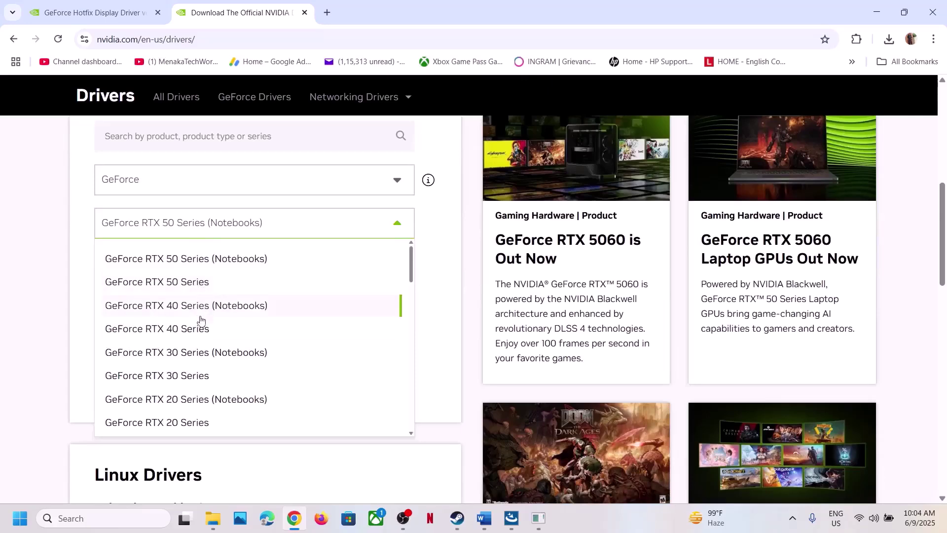
{"action": "left_click", "coordinate": [198, 358]}
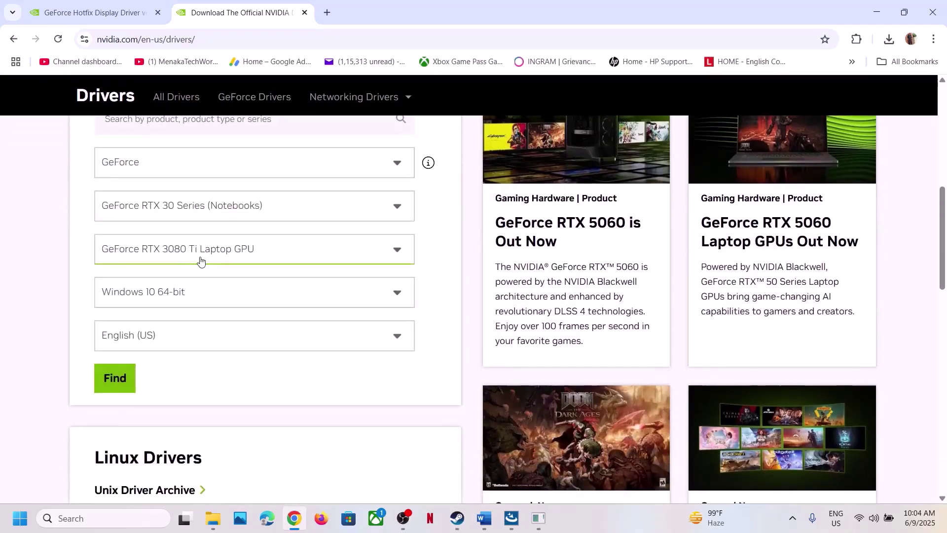
Choose GeForce RTX 3050 Laptop GPU and Windows 11 in the manual driver search and find the matching drivers.
{"action": "left_click", "coordinate": [201, 260]}
{"action": "left_click", "coordinate": [209, 436]}
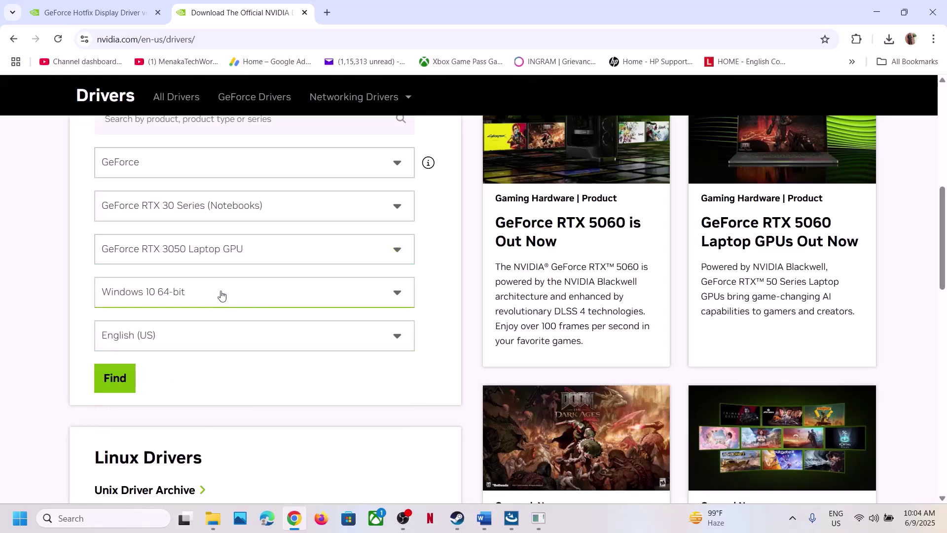
{"action": "left_click", "coordinate": [207, 295]}
{"action": "left_click", "coordinate": [171, 351]}
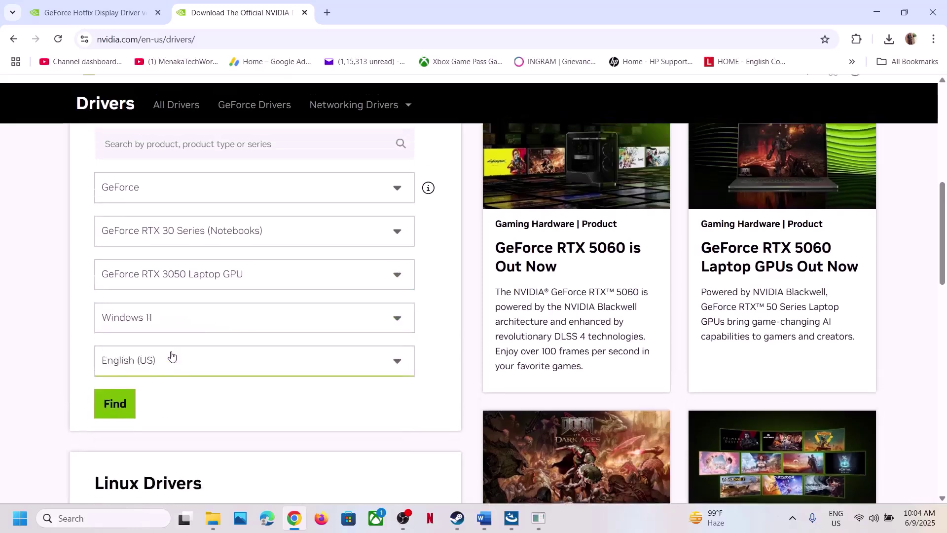
{"action": "scroll", "coordinate": [141, 439], "scroll_direction": "up", "scroll_amount": 3}
{"action": "scroll", "coordinate": [140, 448], "scroll_direction": "down", "scroll_amount": 3}
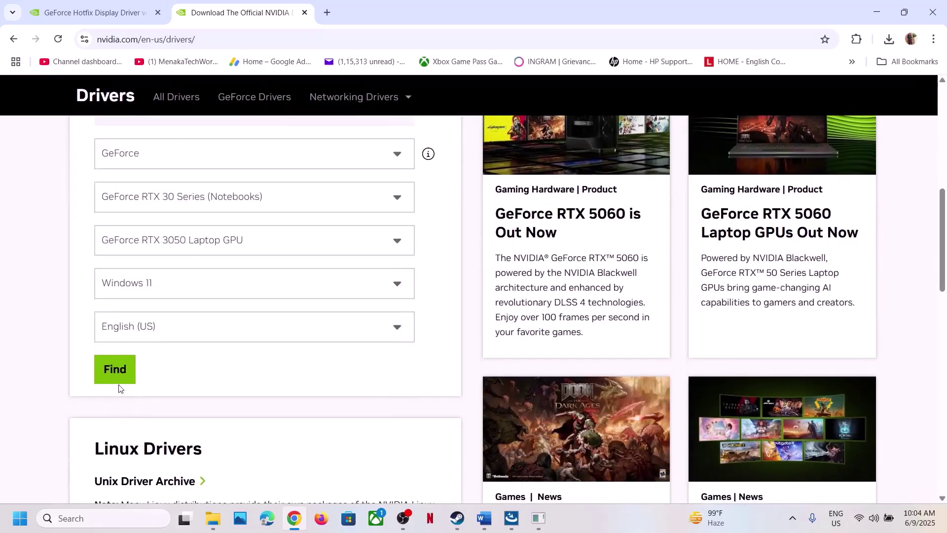
{"action": "left_click", "coordinate": [119, 383]}
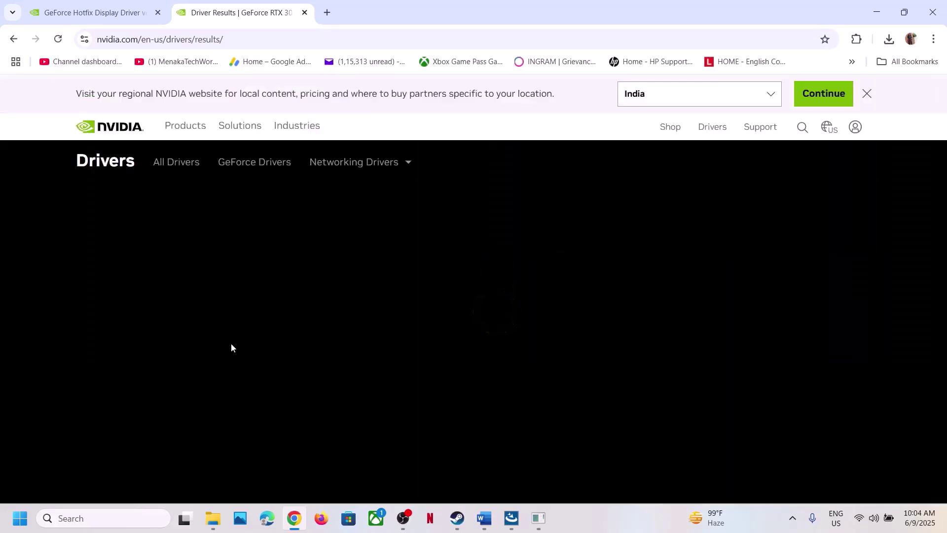
Expand the list of additional driver versions below the driver search results.
{"action": "scroll", "coordinate": [230, 347], "scroll_direction": "down", "scroll_amount": 2}
{"action": "scroll", "coordinate": [231, 345], "scroll_direction": "down", "scroll_amount": 6}
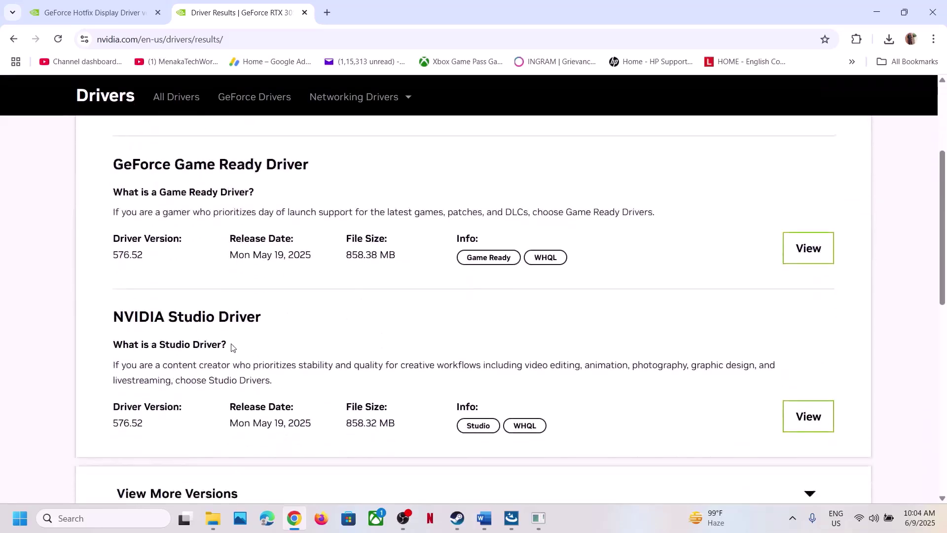
{"action": "left_click", "coordinate": [195, 347]}
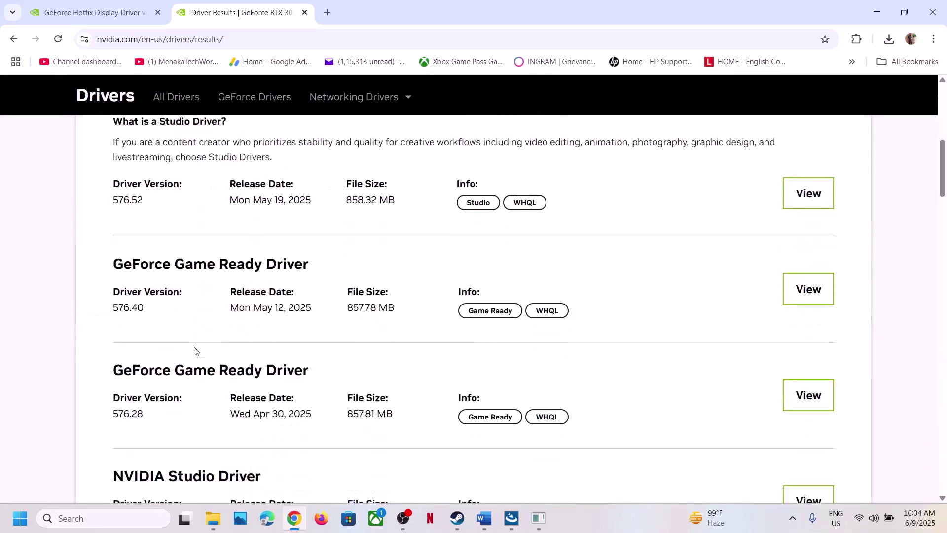
Examine the driver version numbers from the newest release down the expanded list to find version 566.36.
{"action": "scroll", "coordinate": [266, 310], "scroll_direction": "down", "scroll_amount": 3}
{"action": "scroll", "coordinate": [267, 310], "scroll_direction": "up", "scroll_amount": 6}
{"action": "scroll", "coordinate": [183, 341], "scroll_direction": "up", "scroll_amount": 2}
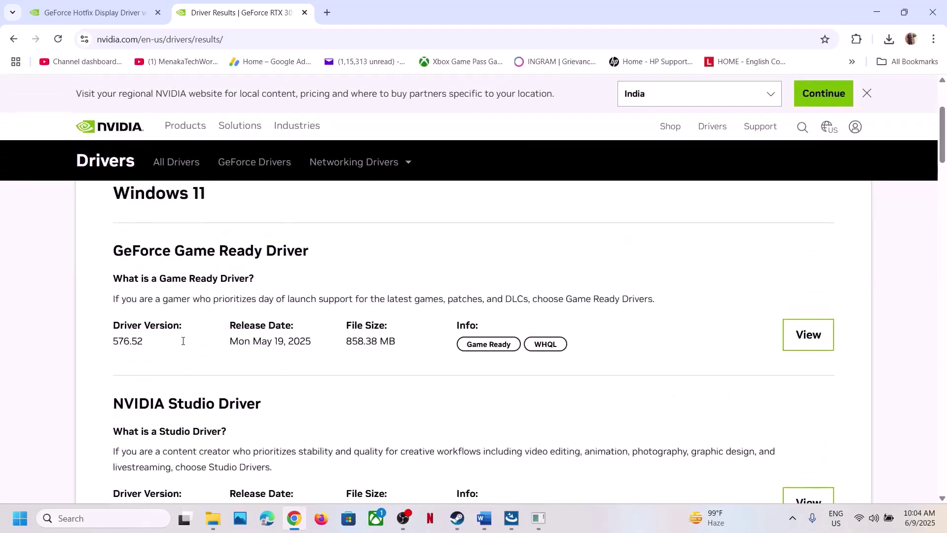
{"action": "left_click_drag", "start_coordinate": [115, 337], "coordinate": [169, 342]}
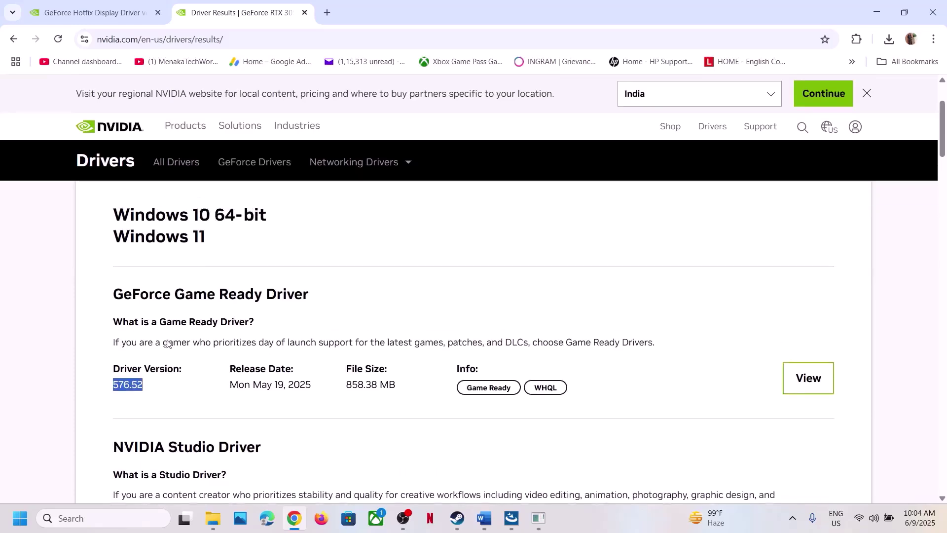
{"action": "scroll", "coordinate": [169, 342], "scroll_direction": "down", "scroll_amount": 4}
{"action": "scroll", "coordinate": [163, 348], "scroll_direction": "down", "scroll_amount": 2}
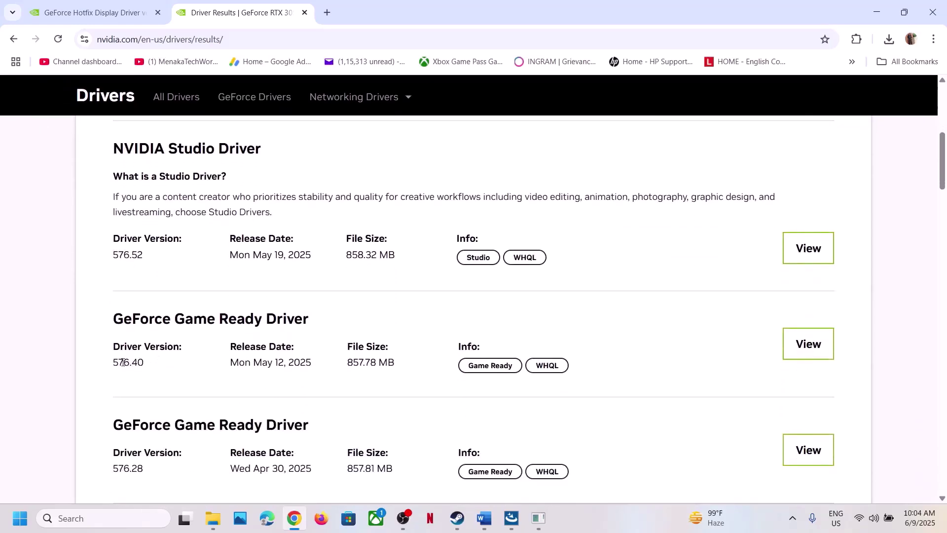
{"action": "scroll", "coordinate": [176, 367], "scroll_direction": "down", "scroll_amount": 4}
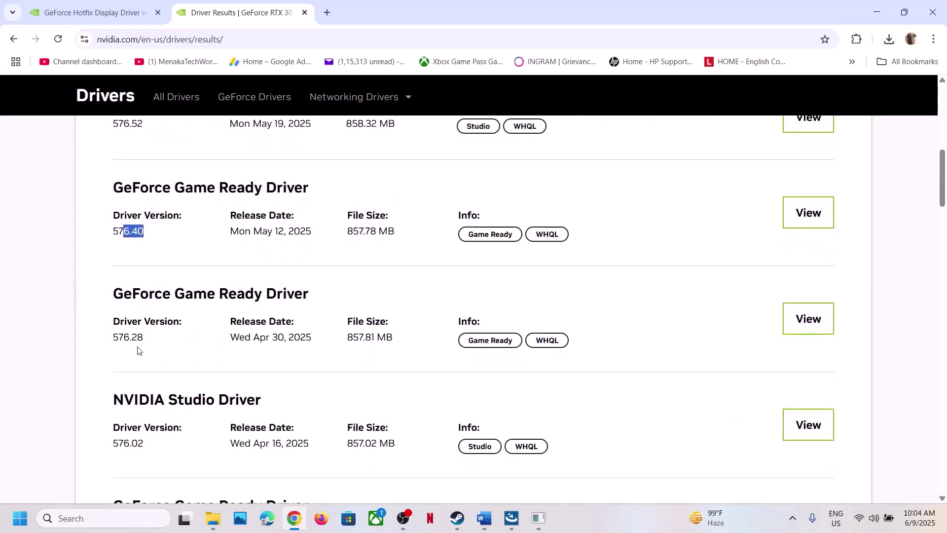
{"action": "left_click_drag", "start_coordinate": [115, 336], "coordinate": [167, 340]}
{"action": "scroll", "coordinate": [167, 339], "scroll_direction": "down", "scroll_amount": 15}
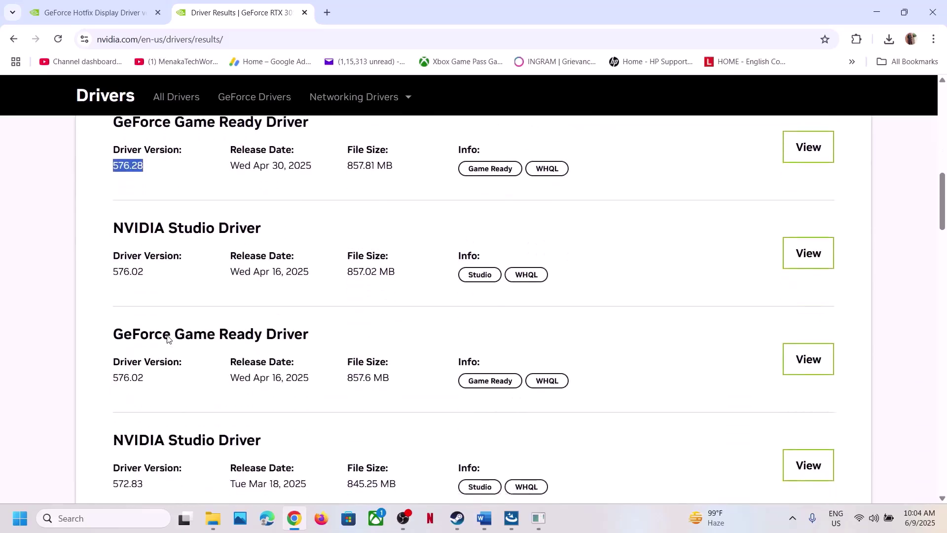
{"action": "scroll", "coordinate": [167, 336], "scroll_direction": "down", "scroll_amount": 12}
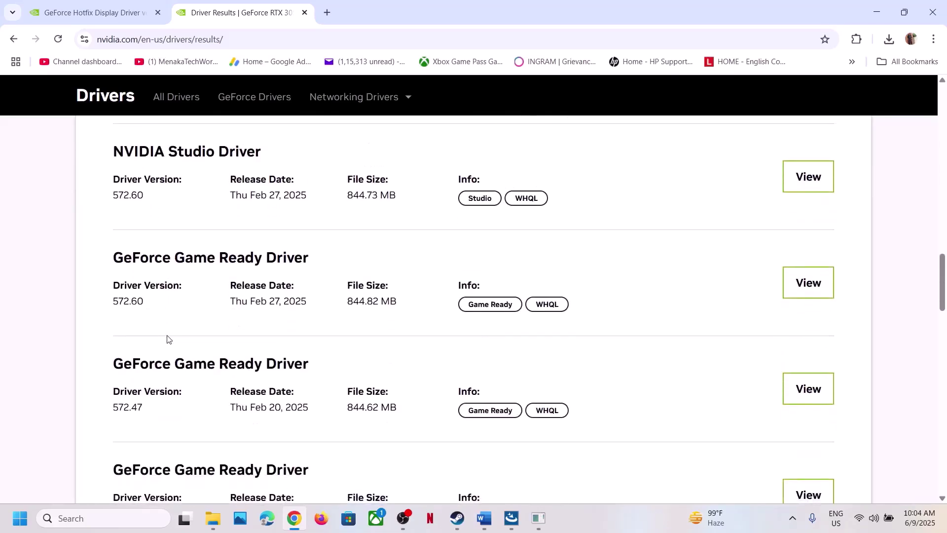
{"action": "scroll", "coordinate": [168, 339], "scroll_direction": "down", "scroll_amount": 4}
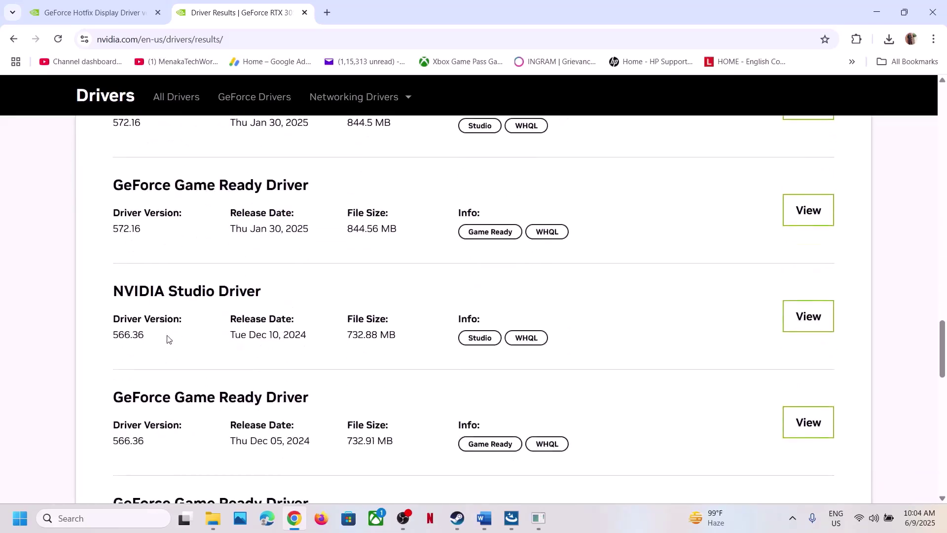
Open the download page of the GeForce Game Ready Driver version 566.36.
{"action": "left_click_drag", "start_coordinate": [118, 267], "coordinate": [154, 270]}
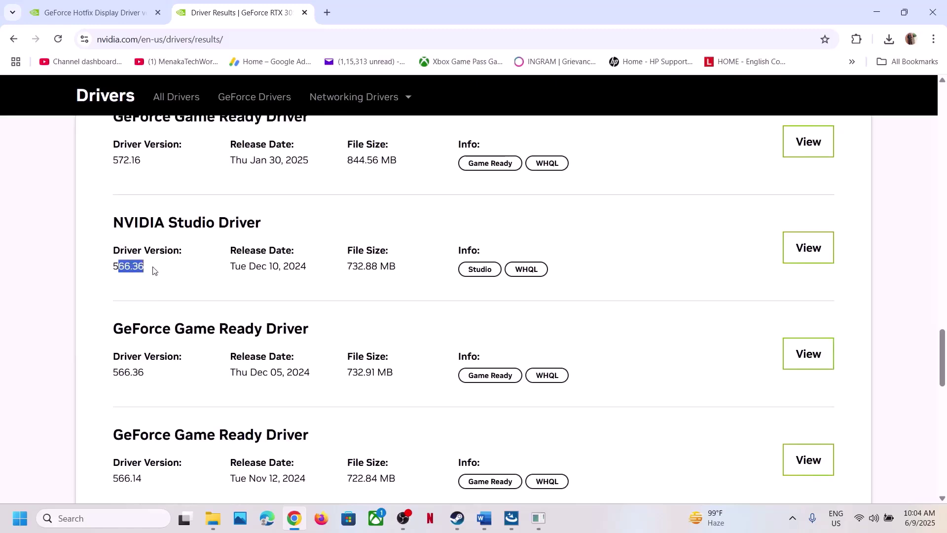
{"action": "left_click", "coordinate": [118, 373]}
{"action": "left_click", "coordinate": [804, 353]}
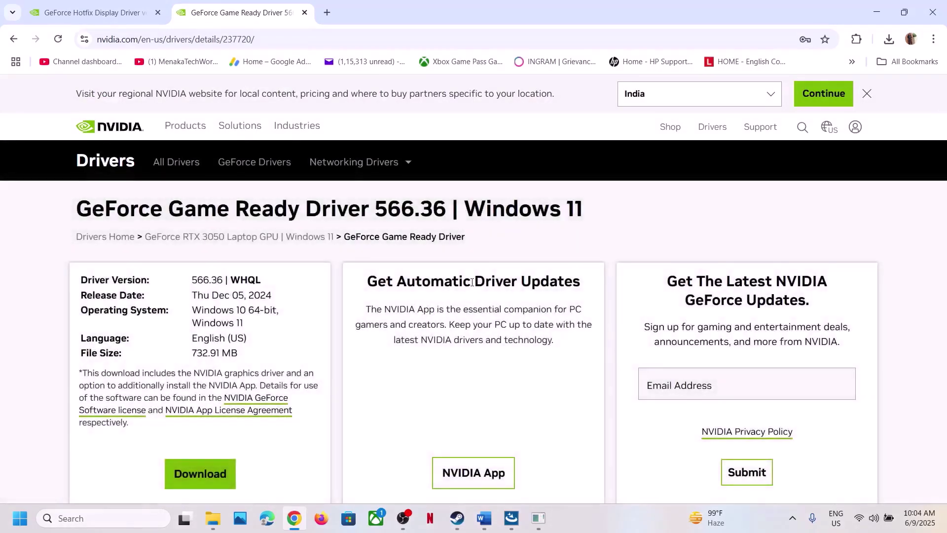
Return to the Word document and highlight "Verify the game files" in Step 13.
{"action": "left_click", "coordinate": [463, 528]}
{"action": "mouse_move", "coordinate": [485, 517]}
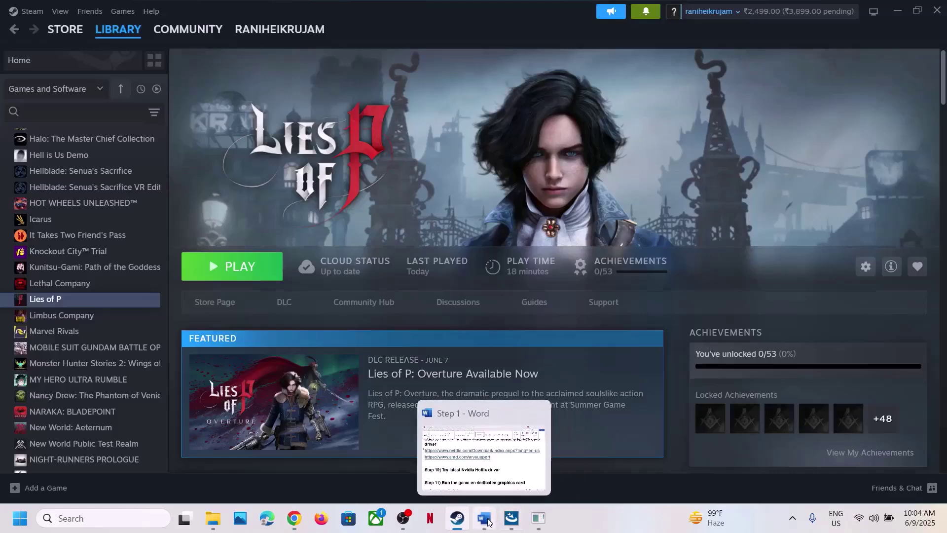
{"action": "left_click", "coordinate": [483, 459]}
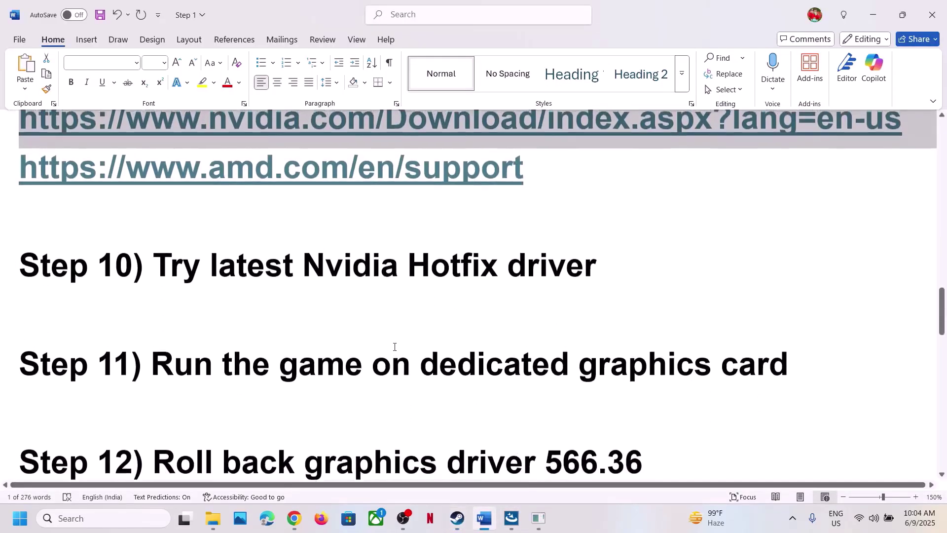
{"action": "scroll", "coordinate": [395, 347], "scroll_direction": "up", "scroll_amount": 1}
{"action": "scroll", "coordinate": [395, 347], "scroll_direction": "down", "scroll_amount": 3}
{"action": "scroll", "coordinate": [394, 346], "scroll_direction": "down", "scroll_amount": 2}
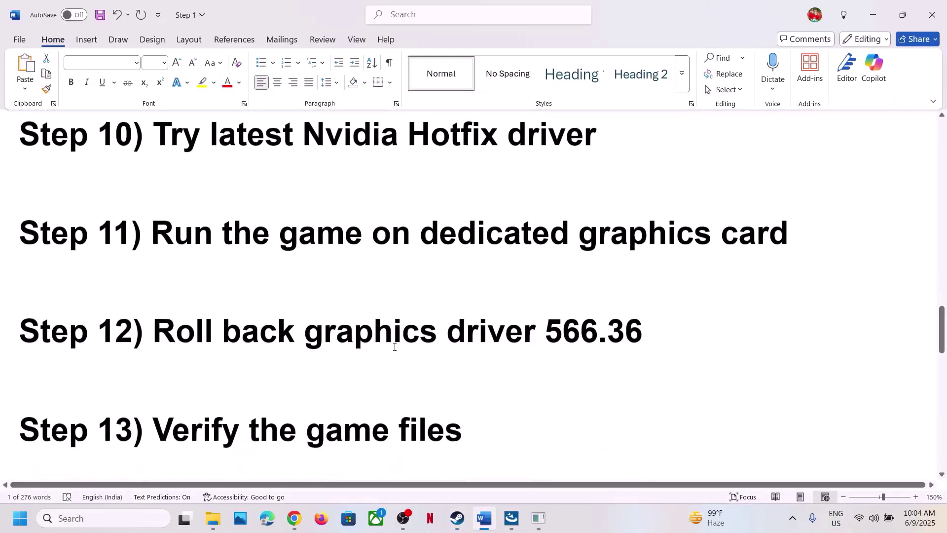
{"action": "left_click_drag", "start_coordinate": [154, 394], "coordinate": [427, 412]}
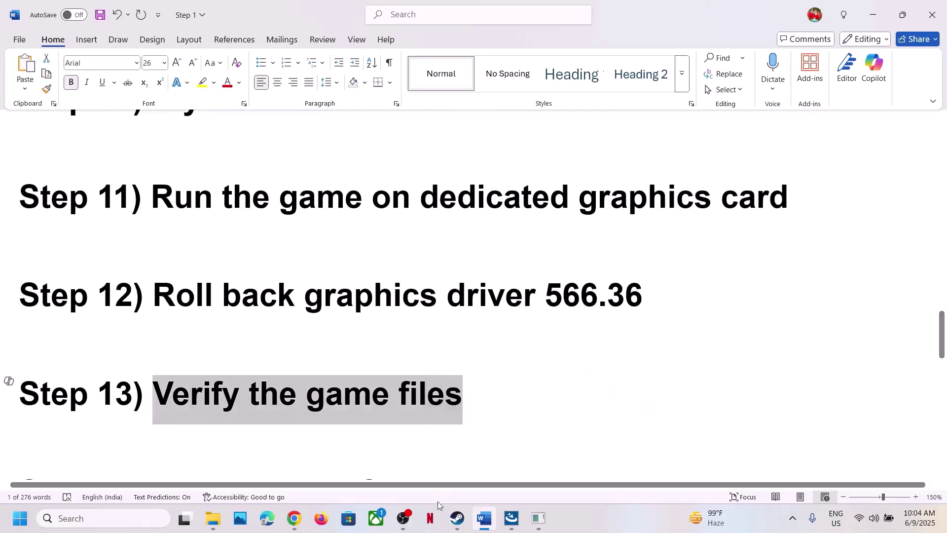
Inspect the file integrity option in the Installed Files properties of Lies of P in Steam, and return to the Word document.
{"action": "left_click", "coordinate": [456, 518]}
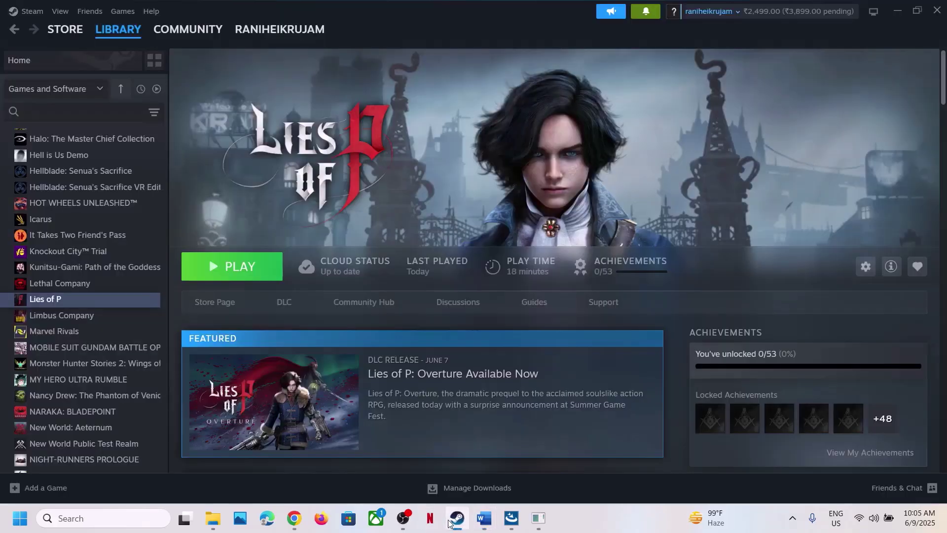
{"action": "right_click", "coordinate": [101, 300]}
{"action": "left_click", "coordinate": [130, 389]}
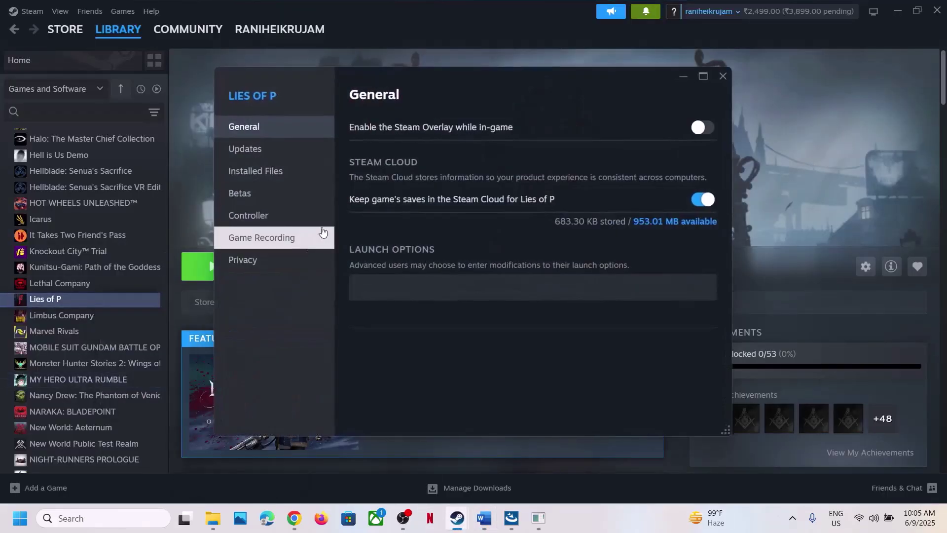
{"action": "left_click", "coordinate": [296, 183]}
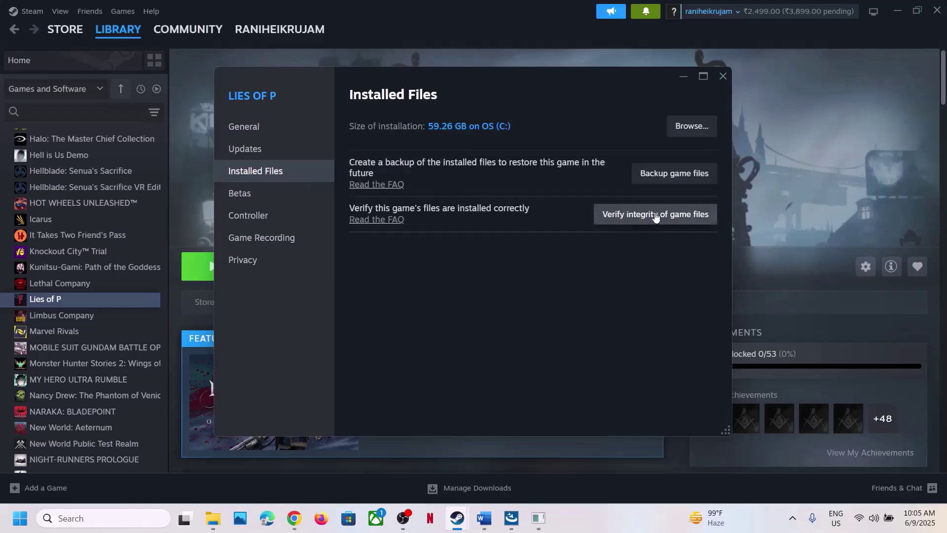
{"action": "left_click", "coordinate": [723, 76]}
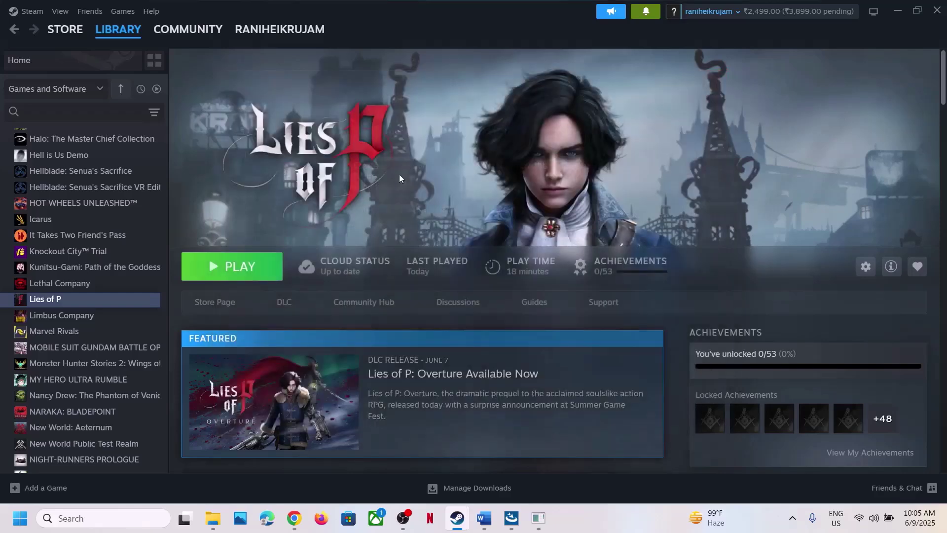
{"action": "left_click", "coordinate": [484, 524]}
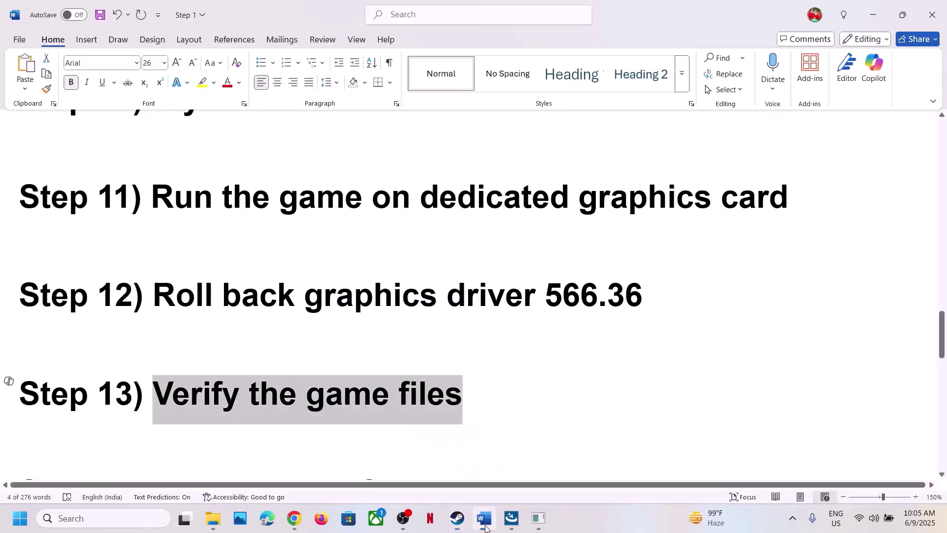
Copy the Visual C++ link under Step 14 of the Word document and open it in a new Chrome tab.
{"action": "scroll", "coordinate": [399, 391], "scroll_direction": "down", "scroll_amount": 3}
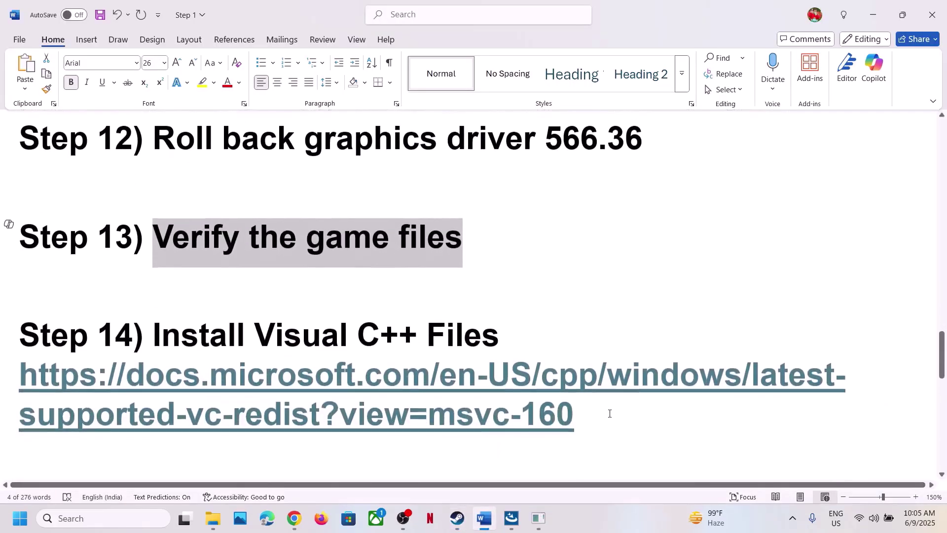
{"action": "triple_click", "coordinate": [610, 417]}
{"action": "key", "text": "ctrl+c"}
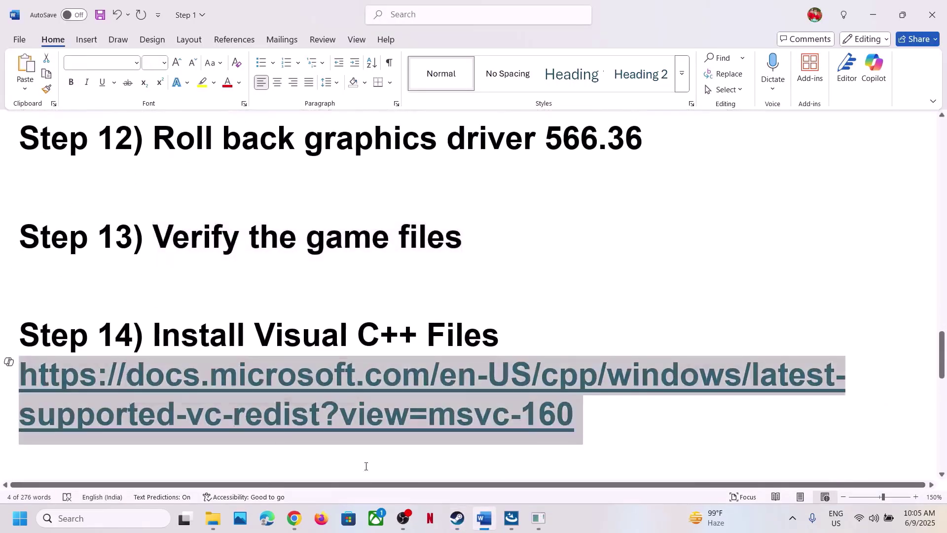
{"action": "left_click", "coordinate": [295, 518]}
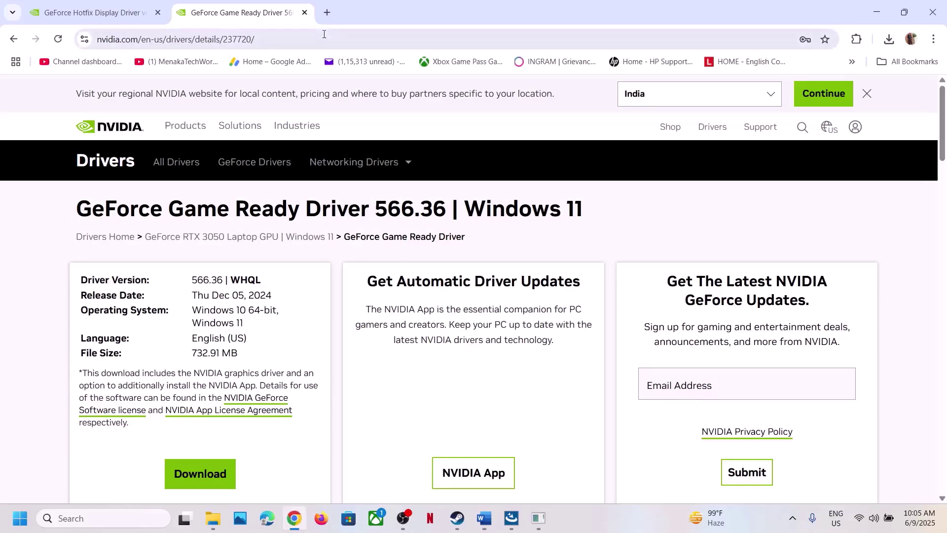
{"action": "left_click", "coordinate": [327, 13]}
{"action": "key", "text": "ctrl+v"}
{"action": "key", "text": "Return"}
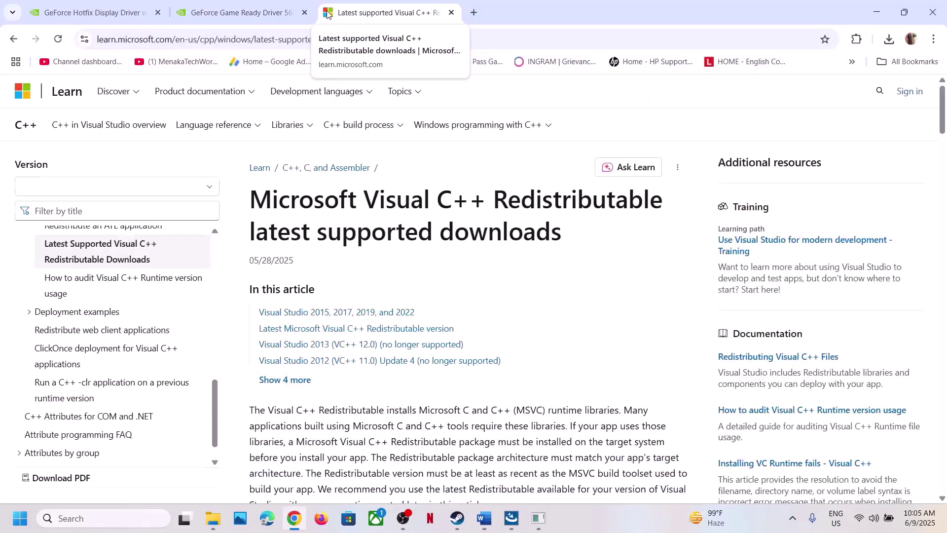
Download the X86 Visual C++ Redistributable and start its installation, accepting the license terms and allowing changes to the device.
{"action": "scroll", "coordinate": [380, 203], "scroll_direction": "down", "scroll_amount": 15}
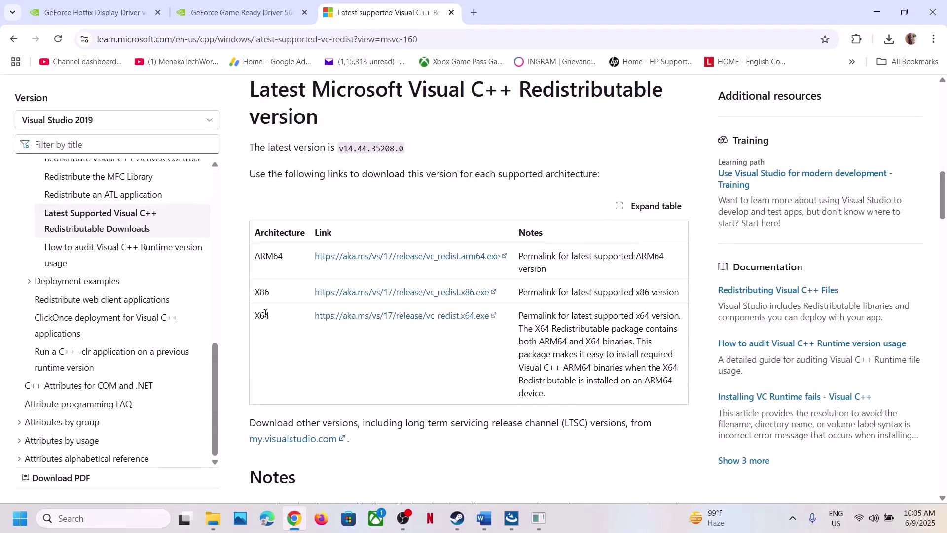
{"action": "left_click", "coordinate": [364, 292]}
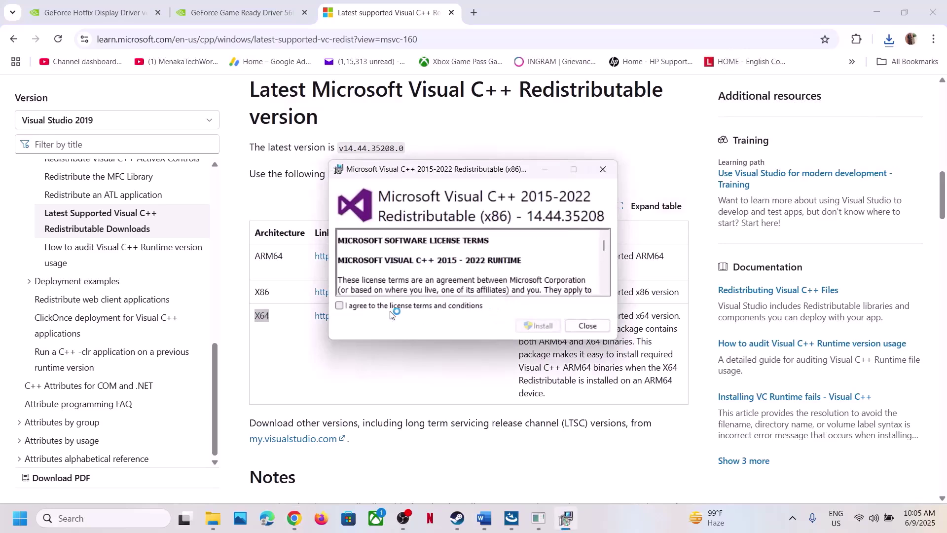
{"action": "left_click", "coordinate": [537, 327]}
{"action": "left_click", "coordinate": [431, 348]}
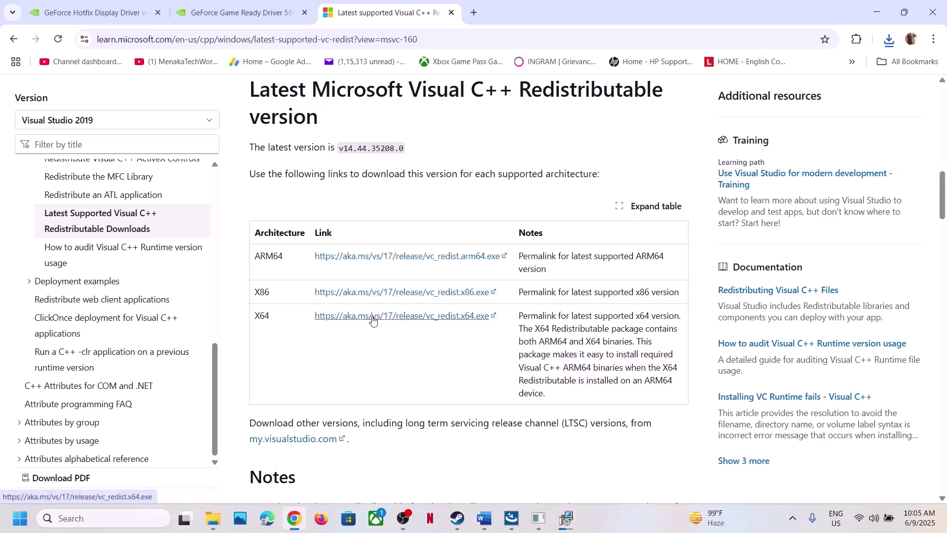
Run the downloaded x64 Visual C++ Redistributable installer with license and device permission granted, and place both setup windows side by side.
{"action": "left_click", "coordinate": [889, 41]}
{"action": "left_click", "coordinate": [798, 99]}
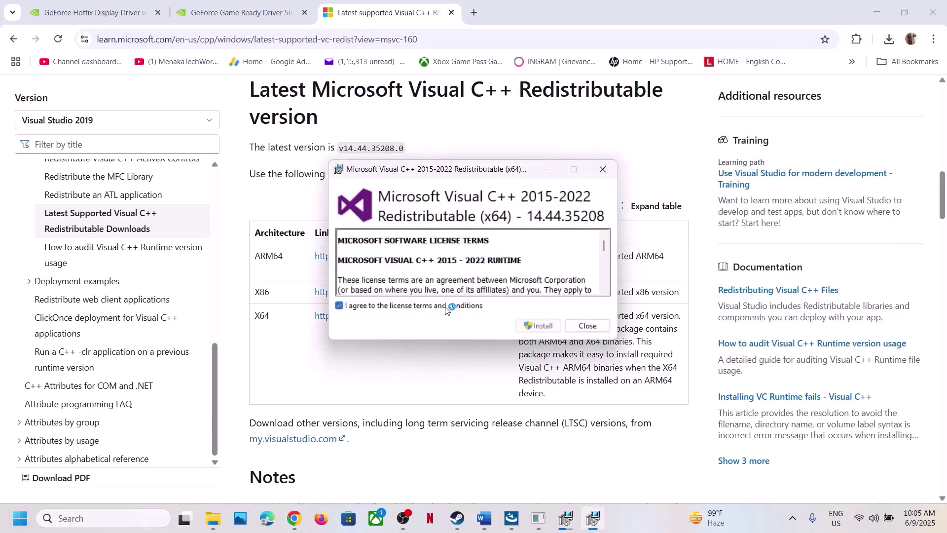
{"action": "left_click", "coordinate": [537, 323]}
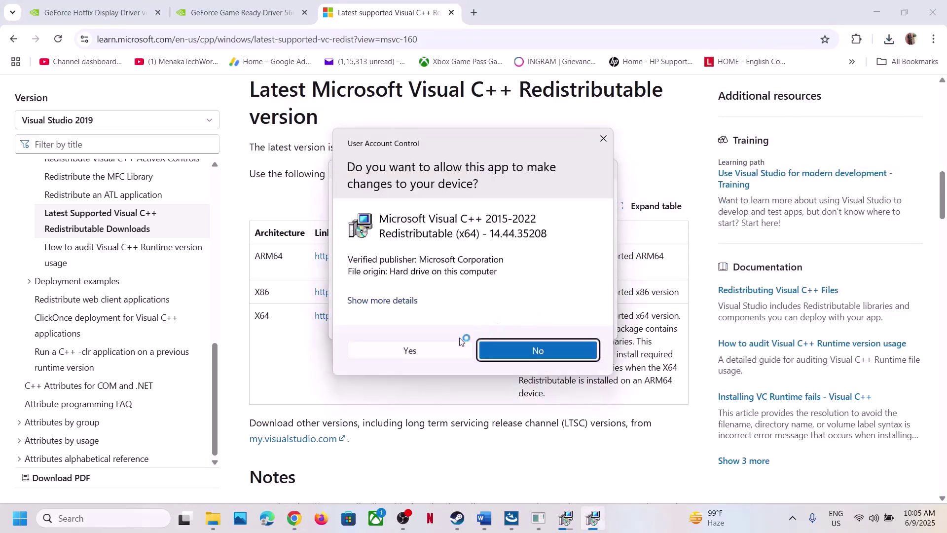
{"action": "left_click", "coordinate": [446, 345]}
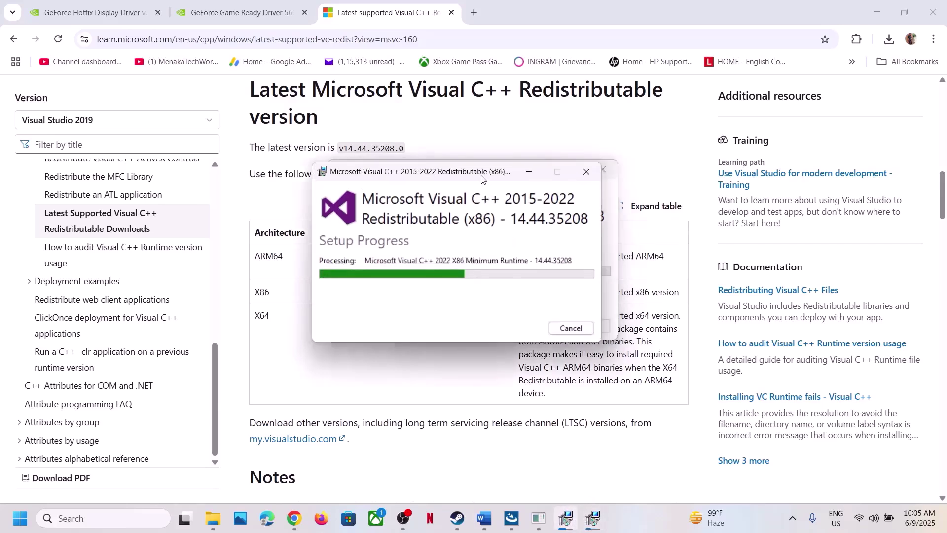
{"action": "left_click_drag", "start_coordinate": [482, 178], "coordinate": [317, 209]}
{"action": "left_click_drag", "start_coordinate": [497, 176], "coordinate": [656, 208]}
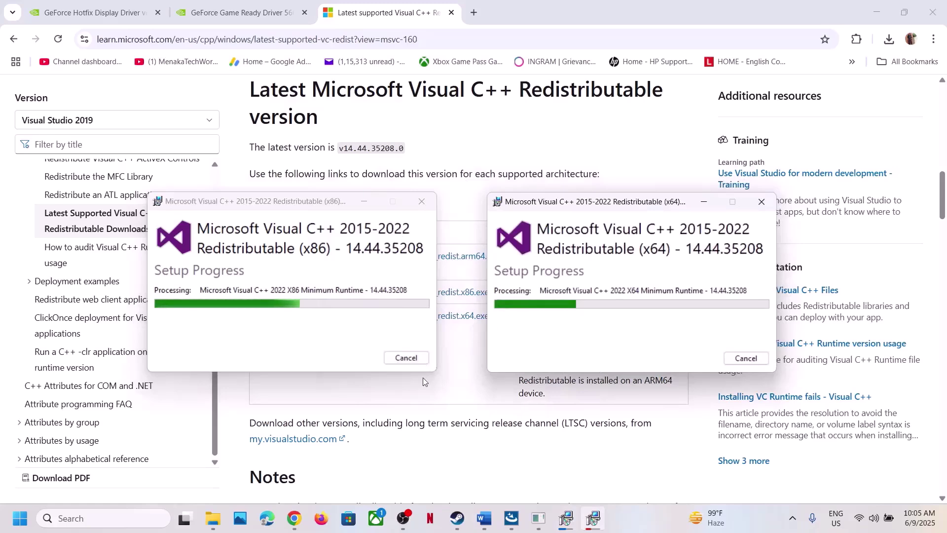
Look at the Windows Restart power option without restarting, and return to the Word document to view the next step.
{"action": "left_click", "coordinate": [29, 528]}
{"action": "left_click", "coordinate": [360, 475]}
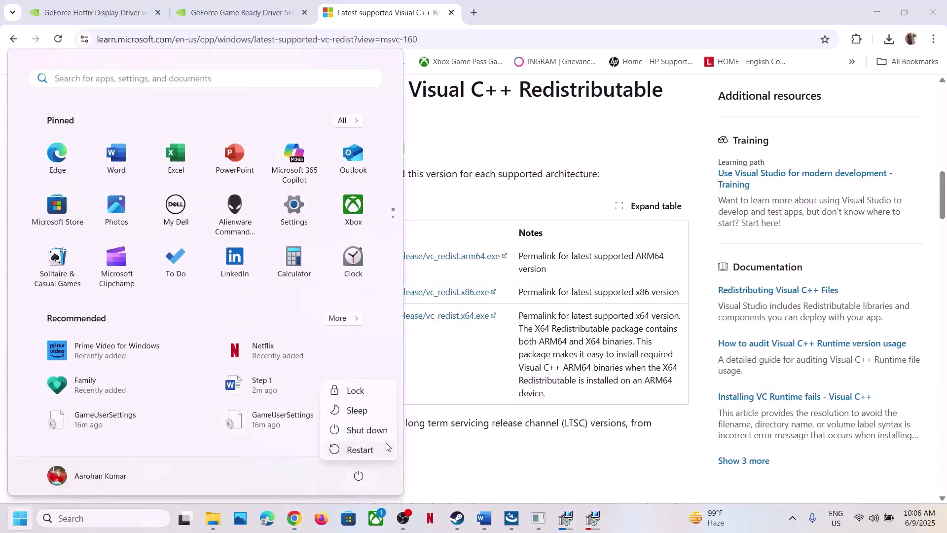
{"action": "left_click", "coordinate": [483, 379]}
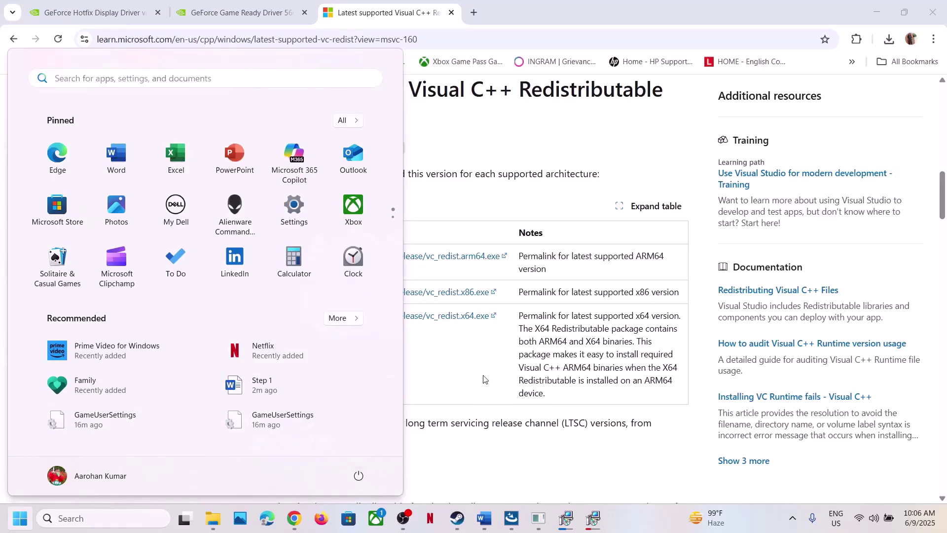
{"action": "left_click", "coordinate": [484, 518]}
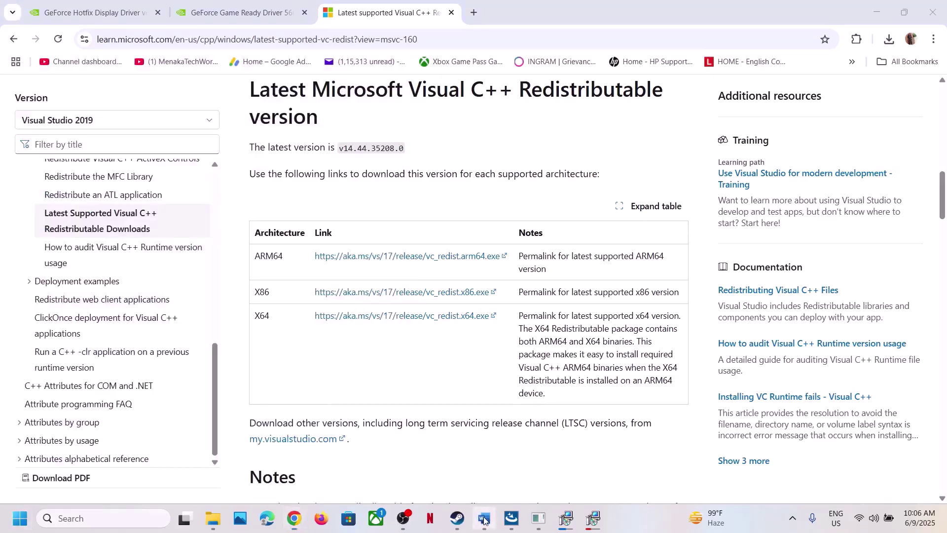
{"action": "scroll", "coordinate": [441, 387], "scroll_direction": "down", "scroll_amount": 3}
{"action": "scroll", "coordinate": [437, 386], "scroll_direction": "up", "scroll_amount": 1}
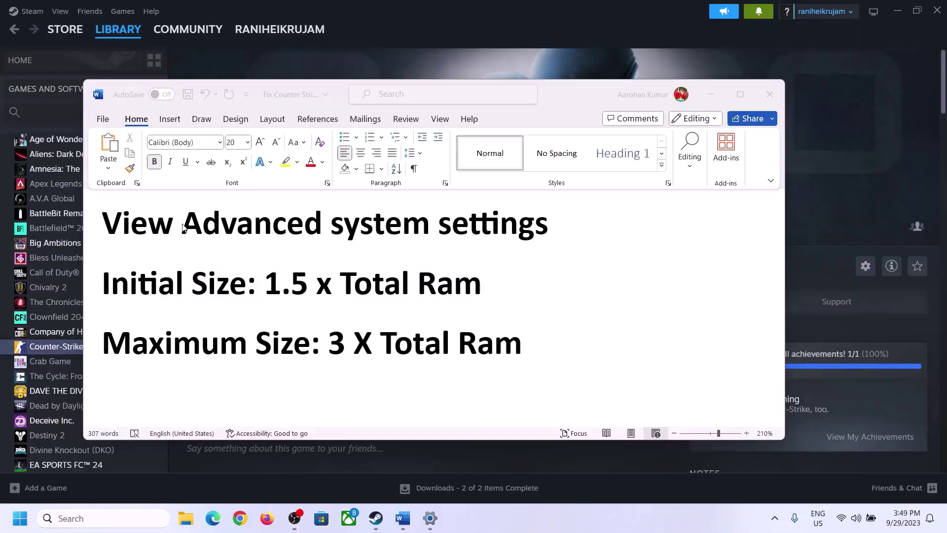
Copy "View Advanced system settings" from the Word document and open that Control Panel entry through Windows search.
{"action": "left_click", "coordinate": [126, 227]}
{"action": "left_click_drag", "start_coordinate": [112, 227], "coordinate": [525, 234]}
{"action": "key", "text": "ctrl+c"}
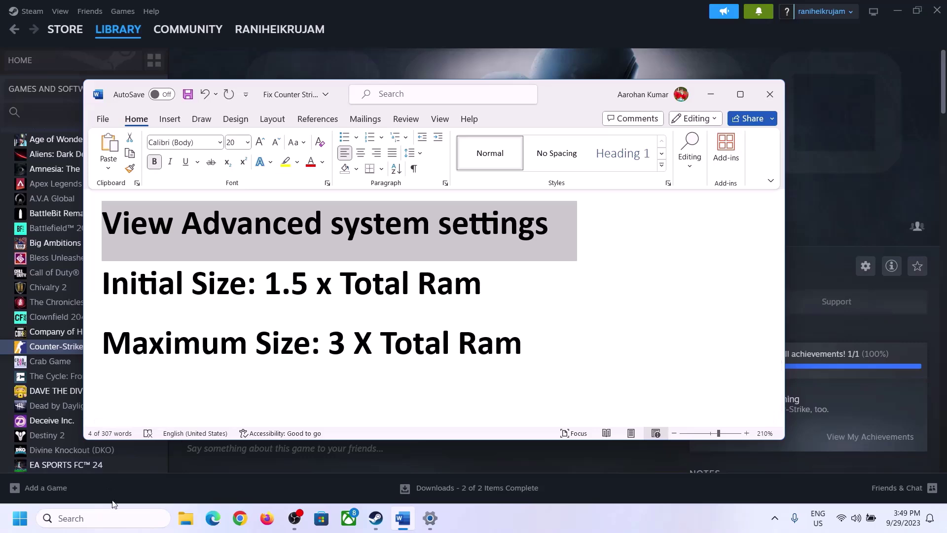
{"action": "left_click", "coordinate": [114, 516]}
{"action": "key", "text": "ctrl+v"}
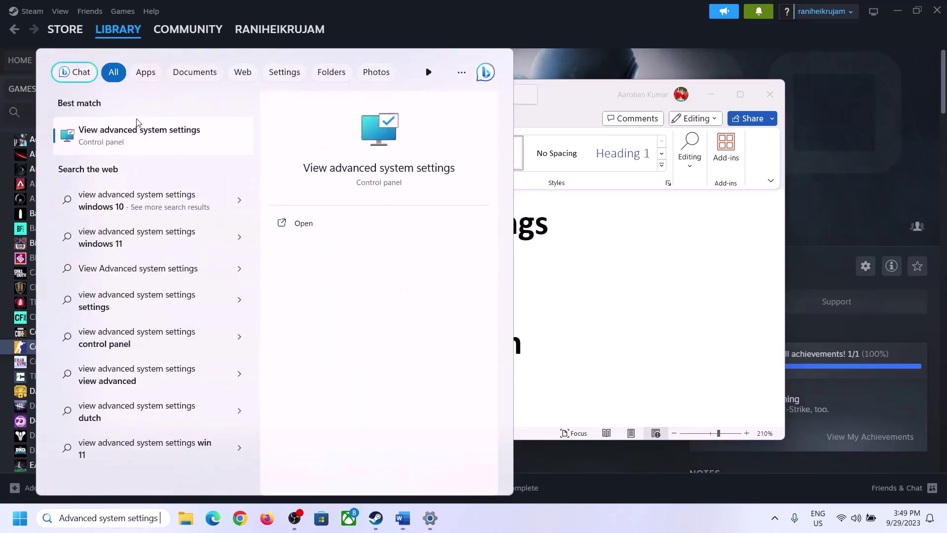
{"action": "left_click", "coordinate": [133, 143]}
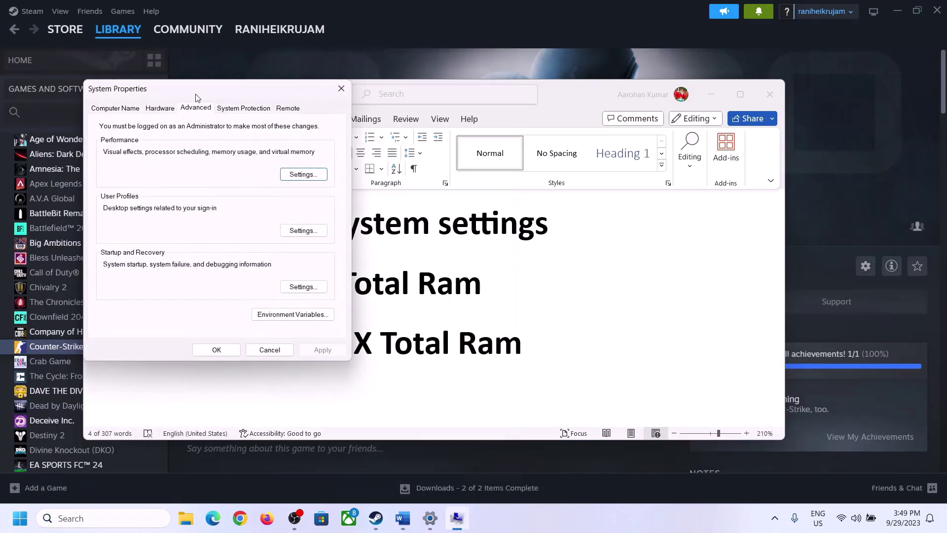
Open the Virtual Memory settings from the advanced Performance Options in System Properties.
{"action": "left_click_drag", "start_coordinate": [359, 123], "coordinate": [423, 174]}
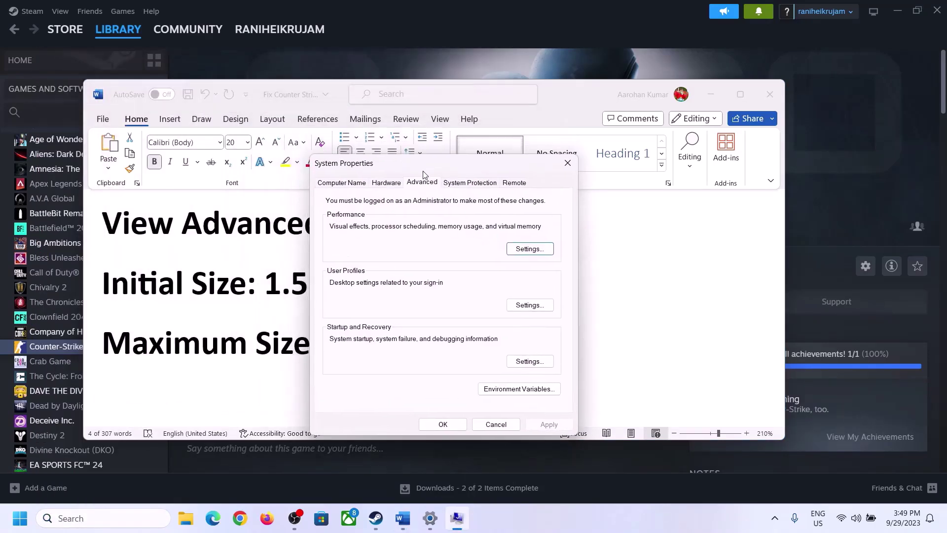
{"action": "left_click", "coordinate": [530, 249]}
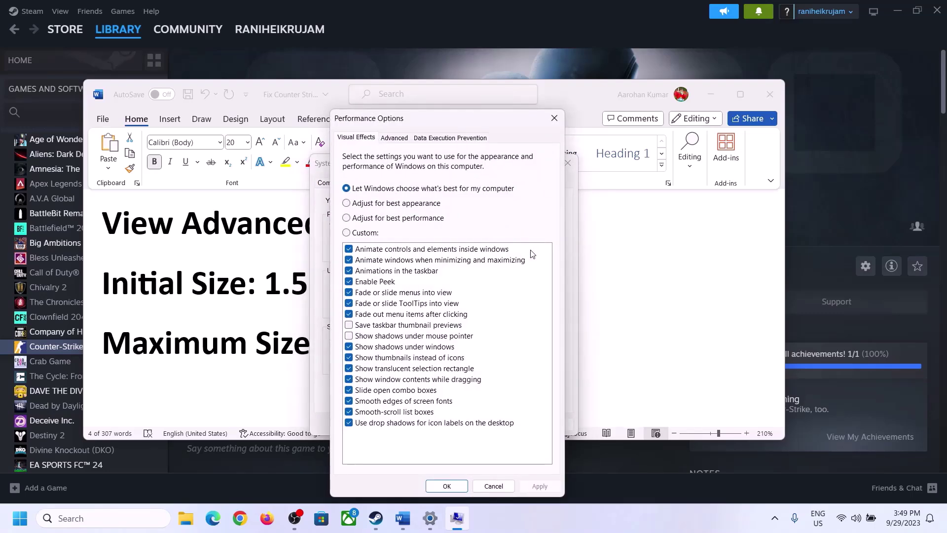
{"action": "left_click", "coordinate": [395, 138]}
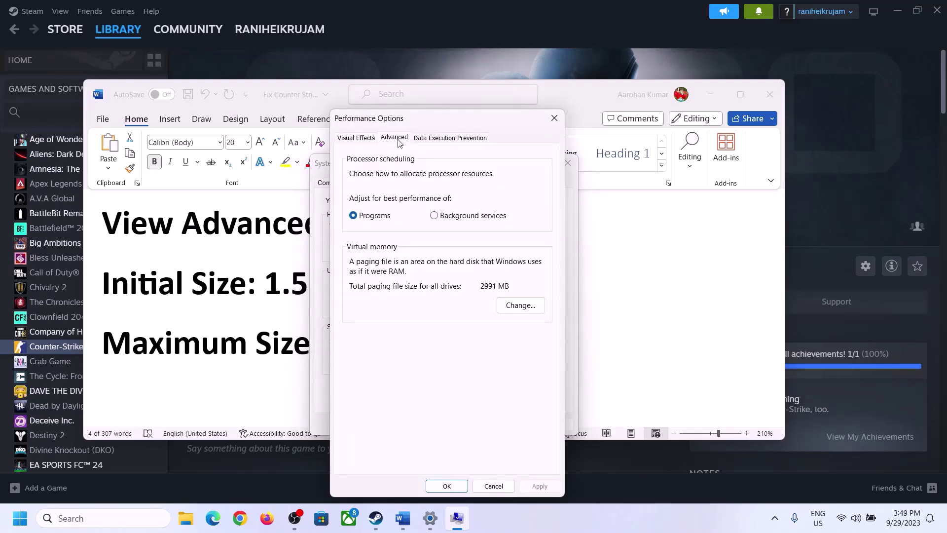
{"action": "left_click", "coordinate": [525, 305]}
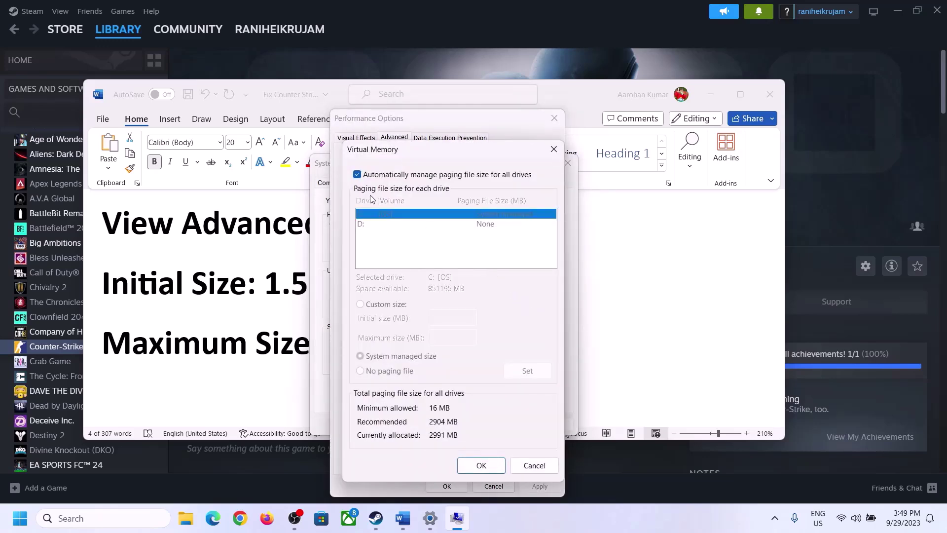